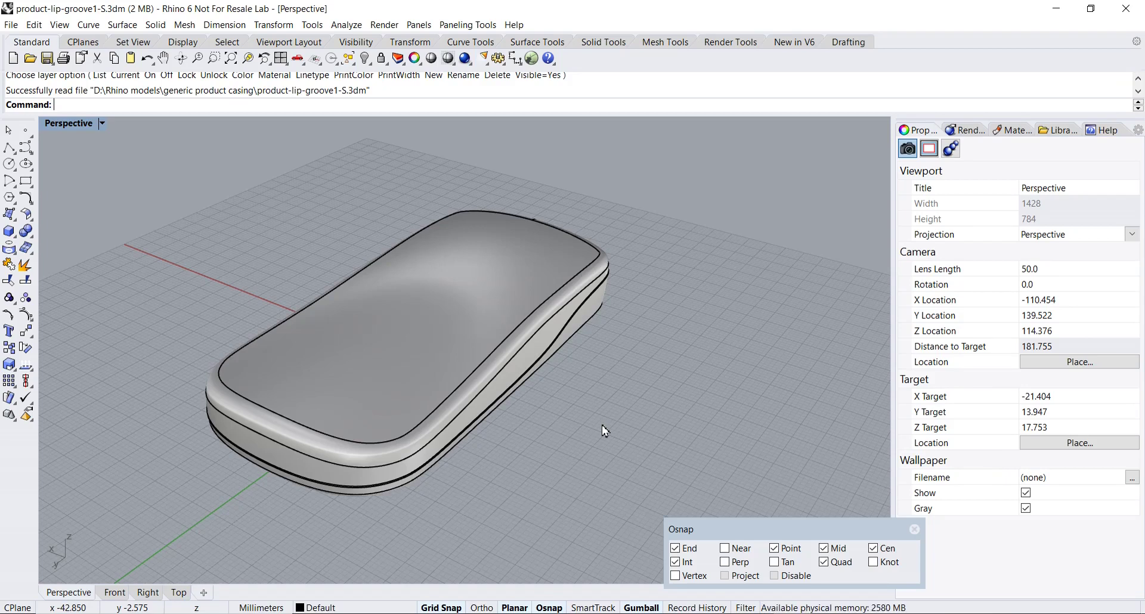
Step: Orbit the Perspective view and window-select both casing polysurfaces
{"action": "scroll", "coordinate": [604, 430], "scroll_direction": "down", "scroll_amount": 2}
{"action": "right_click_drag", "start_coordinate": [614, 427], "coordinate": [603, 396]}
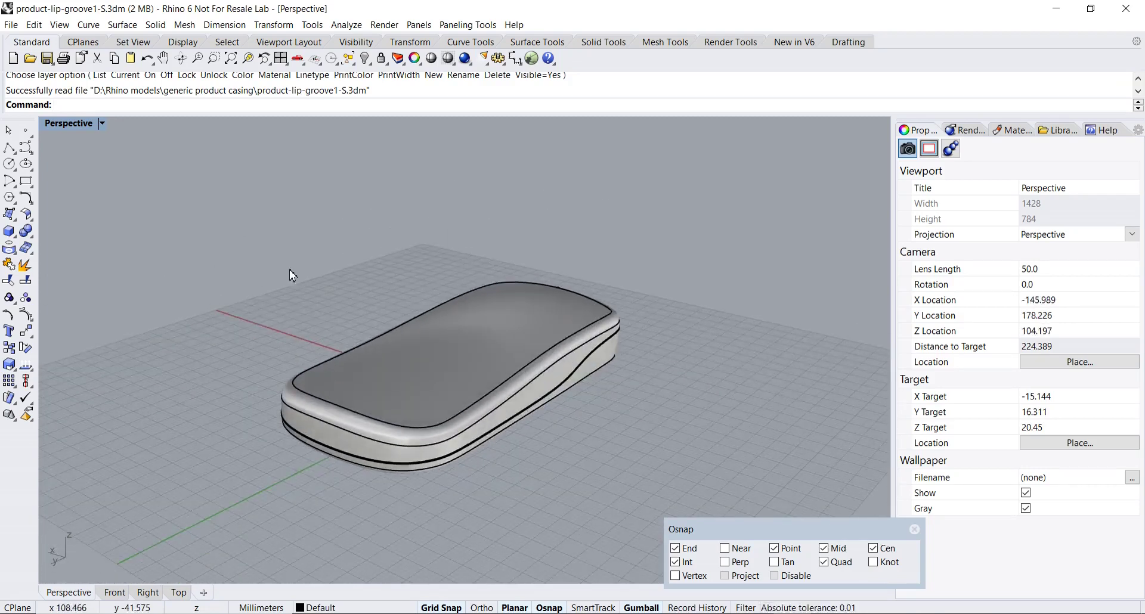
{"action": "left_click_drag", "start_coordinate": [208, 207], "coordinate": [731, 504]}
Step: Run Make 2-D Drawing on the casing with third angle projection, hidden lines and scene silhouette
{"action": "left_click", "coordinate": [224, 25]}
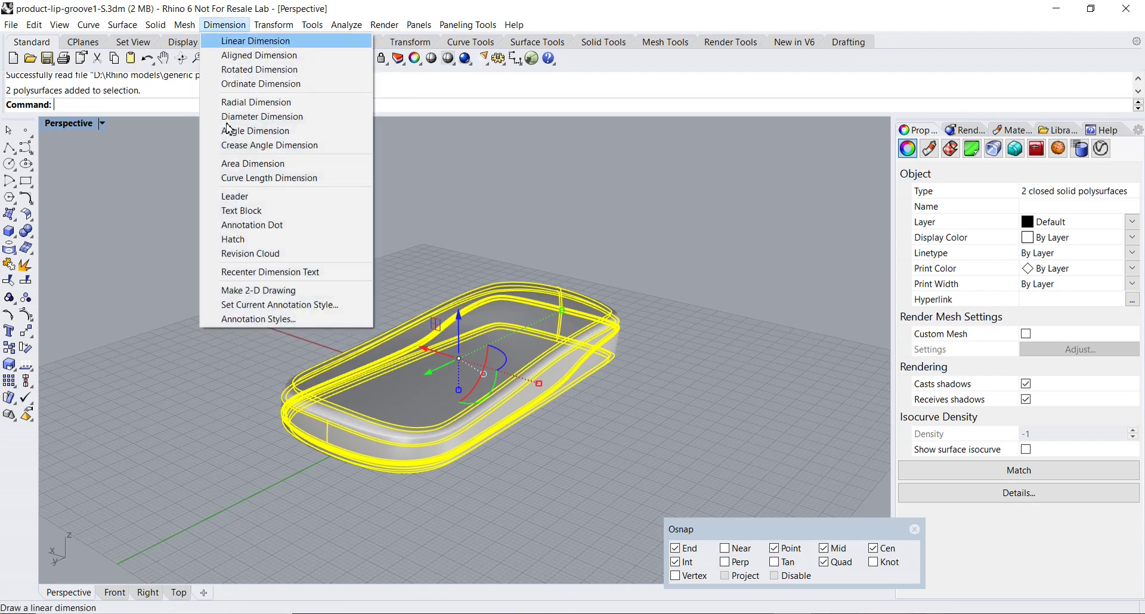
{"action": "left_click", "coordinate": [234, 293]}
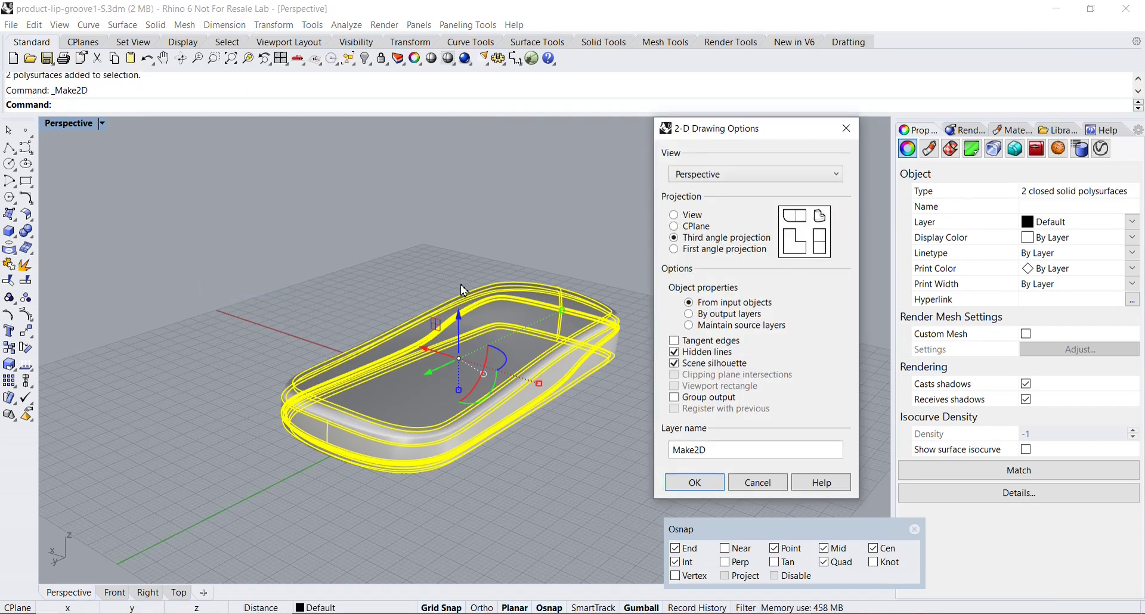
{"action": "left_click_drag", "start_coordinate": [722, 137], "coordinate": [734, 134]}
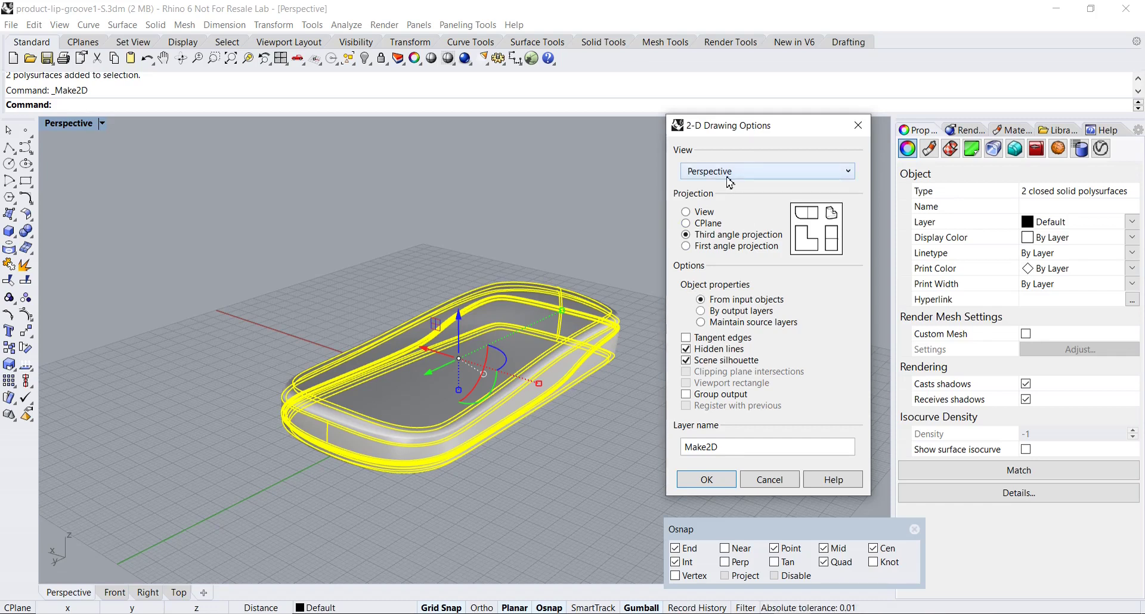
{"action": "left_click", "coordinate": [710, 482]}
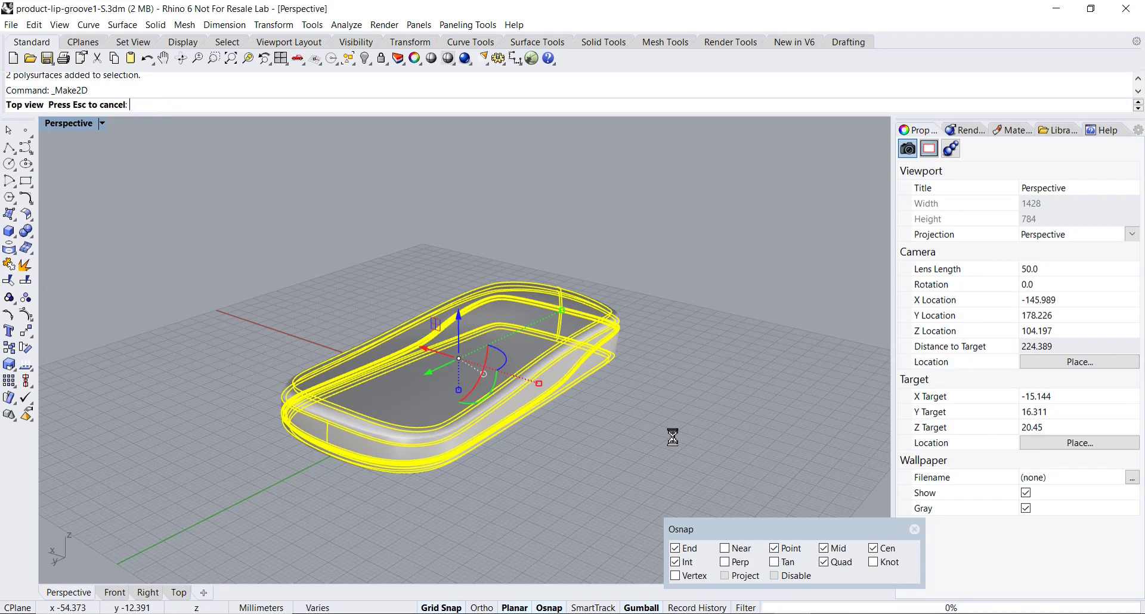
Step: Isolate the 280 new Make2D curves, hiding the solid casing
{"action": "right_click_drag", "start_coordinate": [672, 435], "coordinate": [522, 439]}
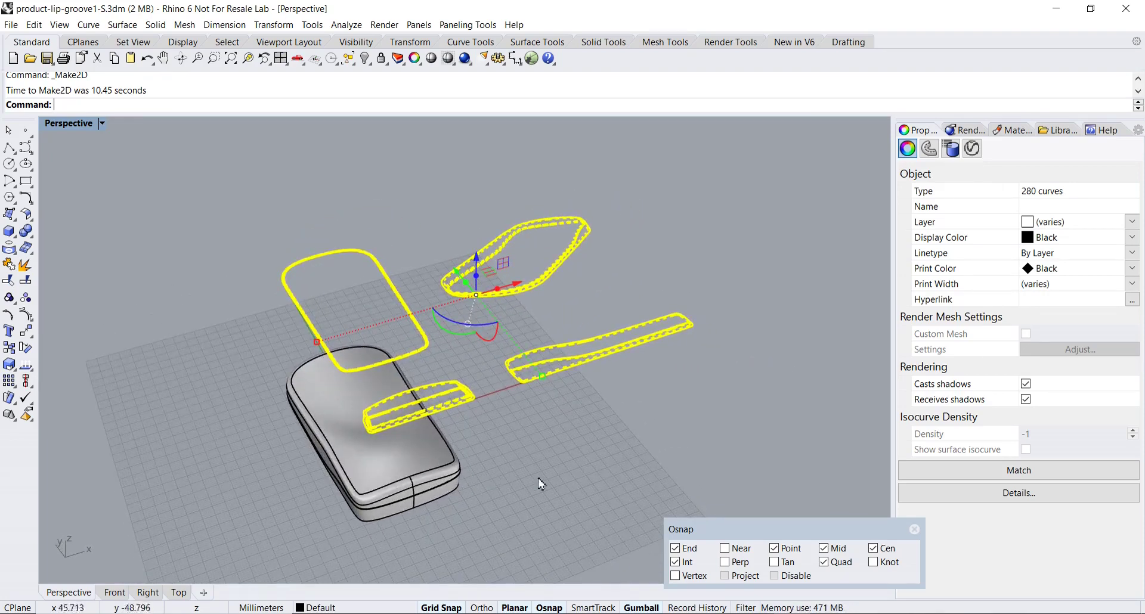
{"action": "left_click", "coordinate": [362, 62]}
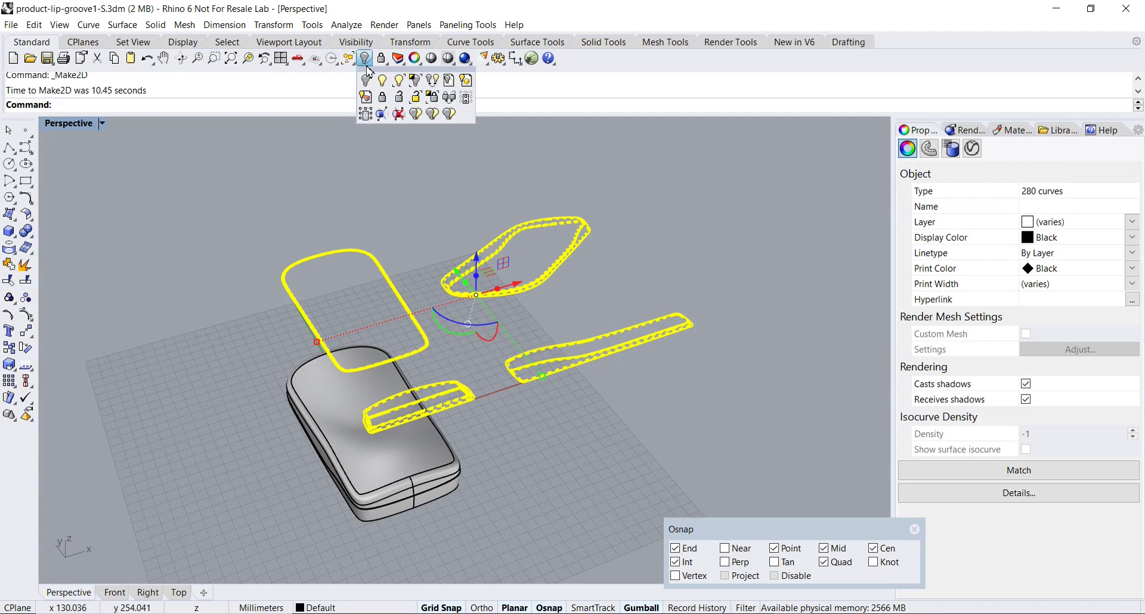
{"action": "left_click", "coordinate": [416, 83]}
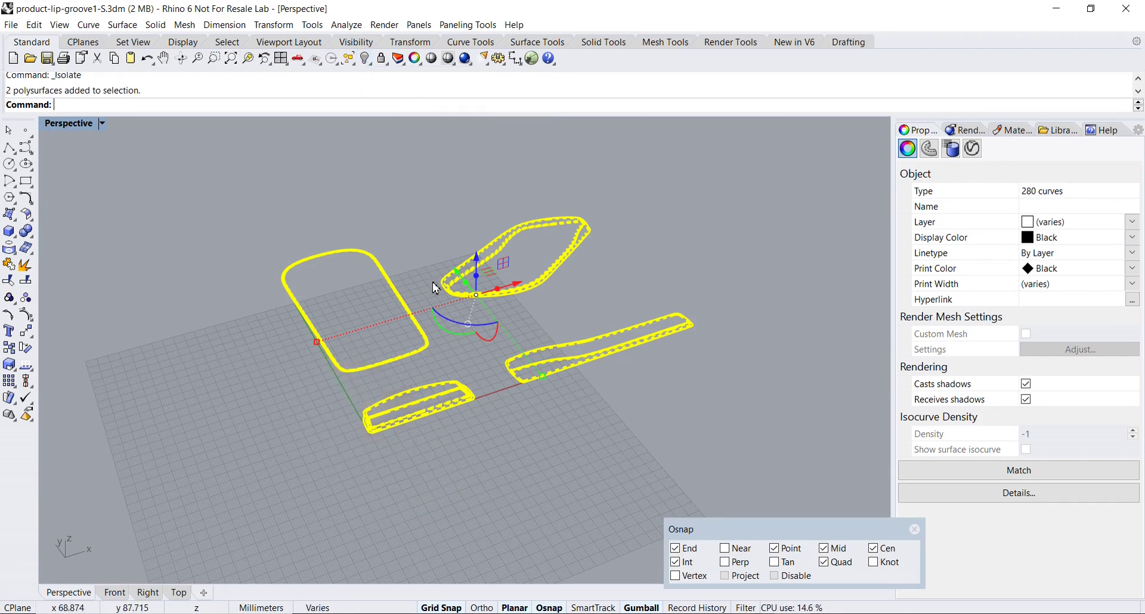
Step: Maximize the Top viewport, deselect the curves, and frame all four drawing views
{"action": "double_click", "coordinate": [79, 126]}
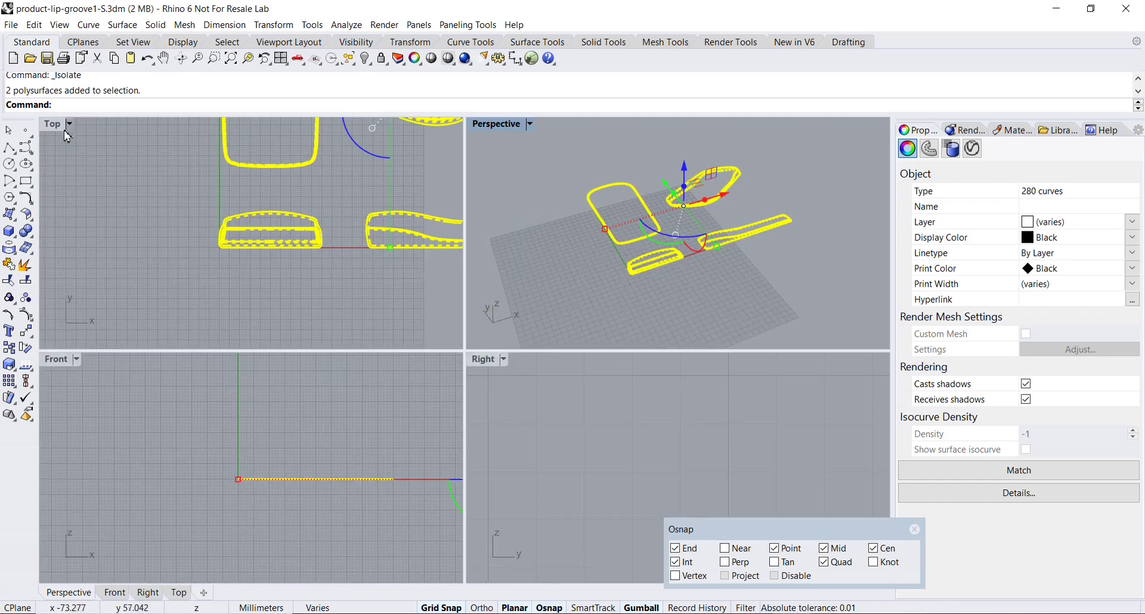
{"action": "double_click", "coordinate": [53, 123]}
{"action": "scroll", "coordinate": [319, 309], "scroll_direction": "down", "scroll_amount": 5}
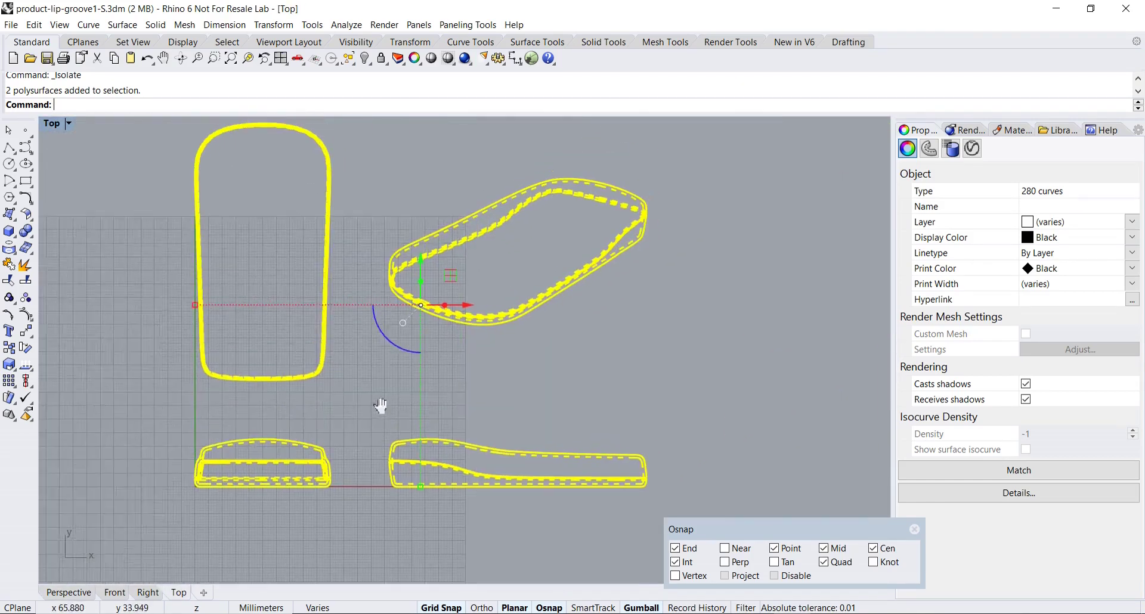
{"action": "left_click", "coordinate": [543, 354]}
{"action": "scroll", "coordinate": [519, 334], "scroll_direction": "up", "scroll_amount": 3}
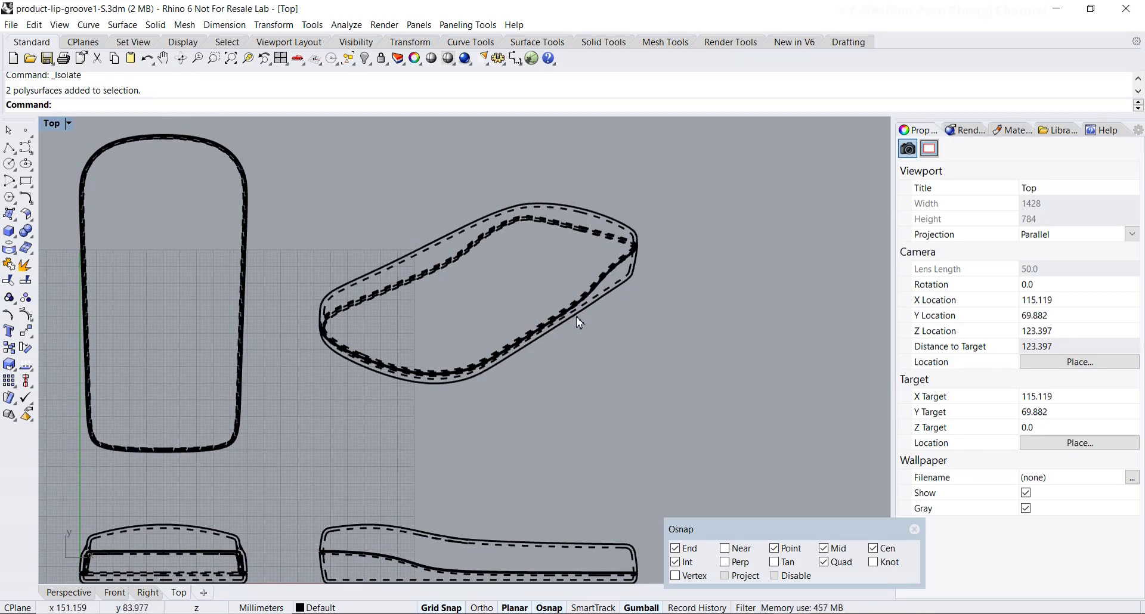
{"action": "scroll", "coordinate": [313, 337], "scroll_direction": "down", "scroll_amount": 1}
{"action": "right_click_drag", "start_coordinate": [313, 337], "coordinate": [278, 326]}
{"action": "scroll", "coordinate": [345, 310], "scroll_direction": "down", "scroll_amount": 2}
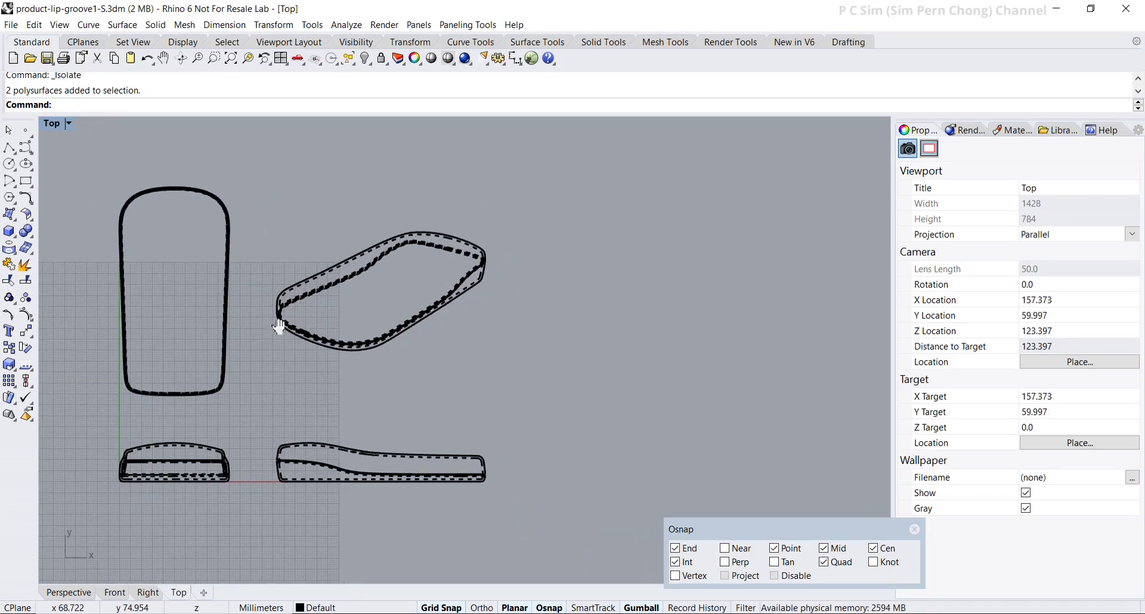
Step: Select every curve on the Make2D > Hidden > Curves layer
{"action": "left_click", "coordinate": [398, 60]}
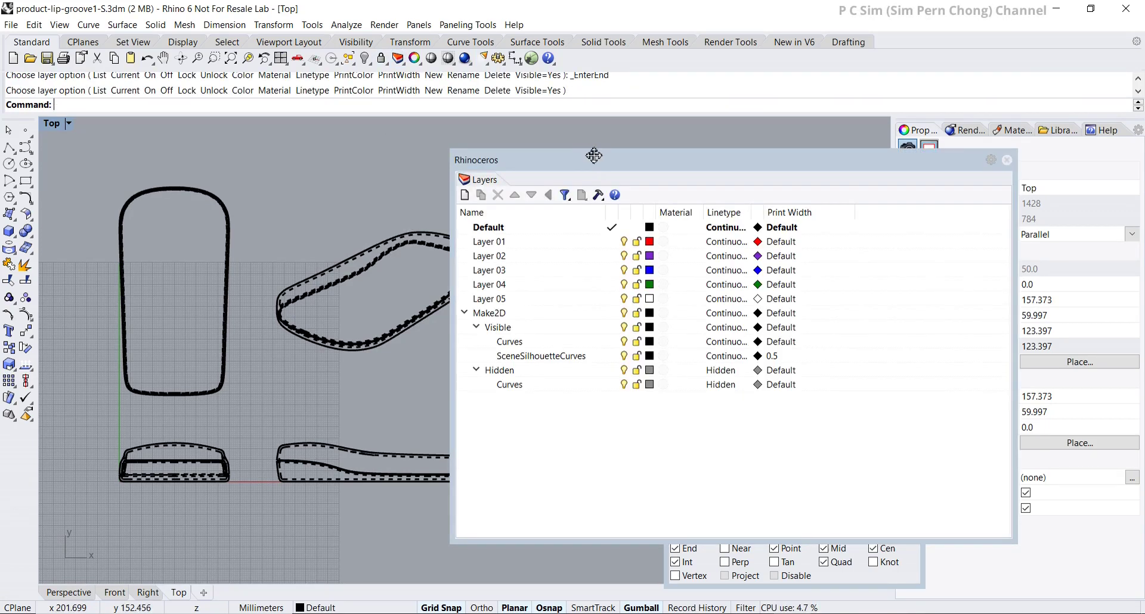
{"action": "mouse_move", "coordinate": [603, 158]}
{"action": "left_mouse_down"}
{"action": "mouse_move", "coordinate": [506, 154]}
{"action": "mouse_move", "coordinate": [594, 153]}
{"action": "left_mouse_up"}
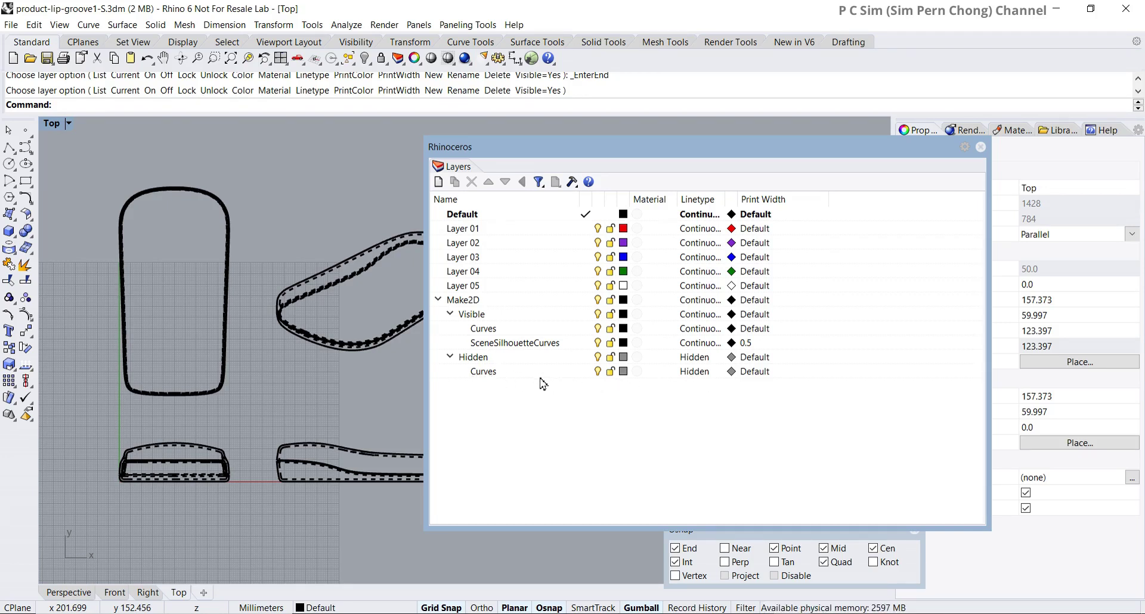
{"action": "left_click_drag", "start_coordinate": [556, 149], "coordinate": [617, 147]}
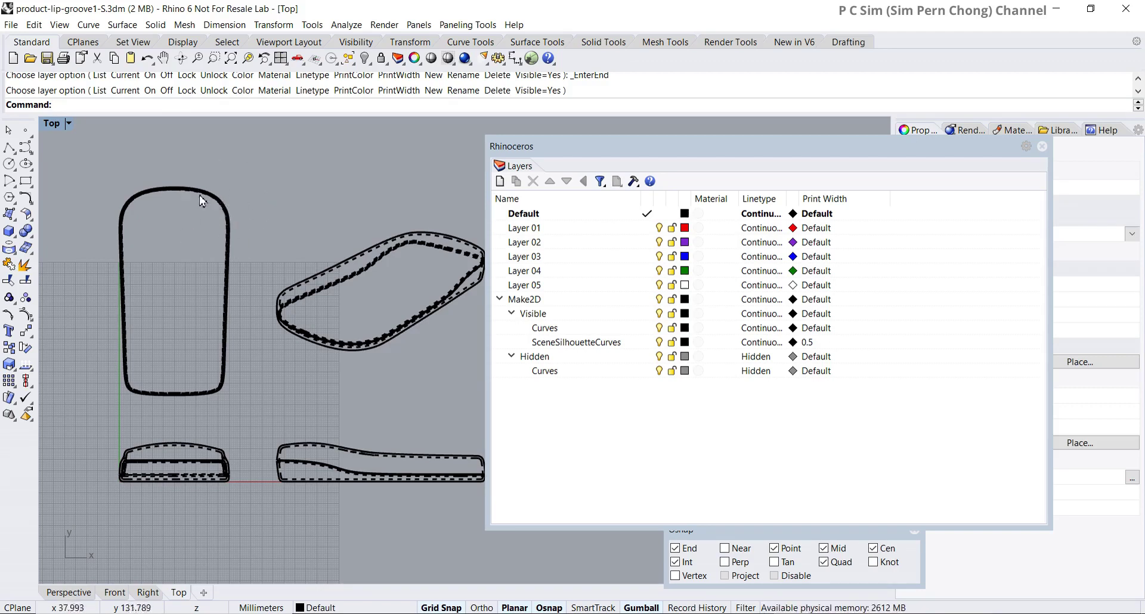
{"action": "left_click", "coordinate": [545, 373]}
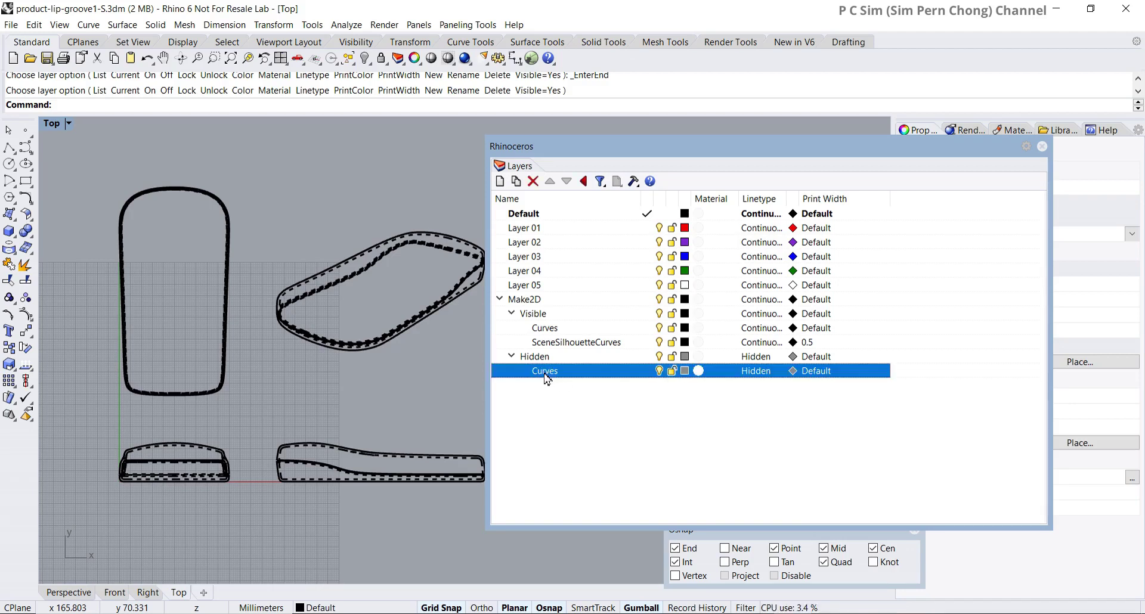
{"action": "right_click", "coordinate": [608, 376]}
{"action": "left_click", "coordinate": [653, 292]}
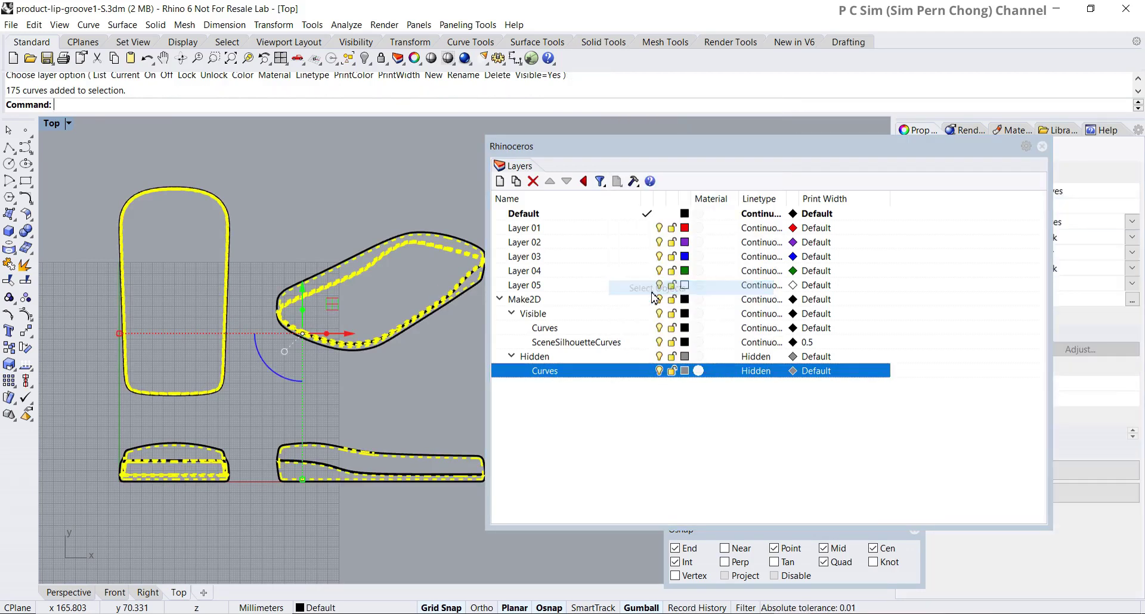
Step: Deselect the orthographic views' curves, delete the pictorial view's hidden lines, and close Layers
{"action": "left_click_drag", "start_coordinate": [609, 148], "coordinate": [741, 151]}
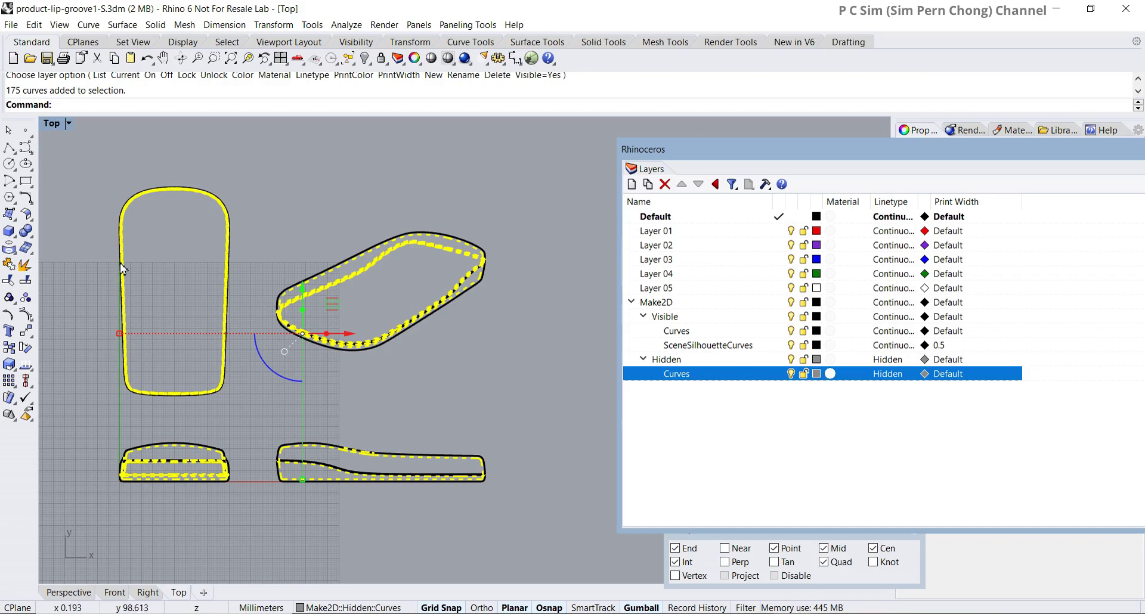
{"action": "left_click_drag", "start_coordinate": [81, 172], "coordinate": [250, 522]}
{"action": "left_click_drag", "start_coordinate": [253, 418], "coordinate": [528, 527]}
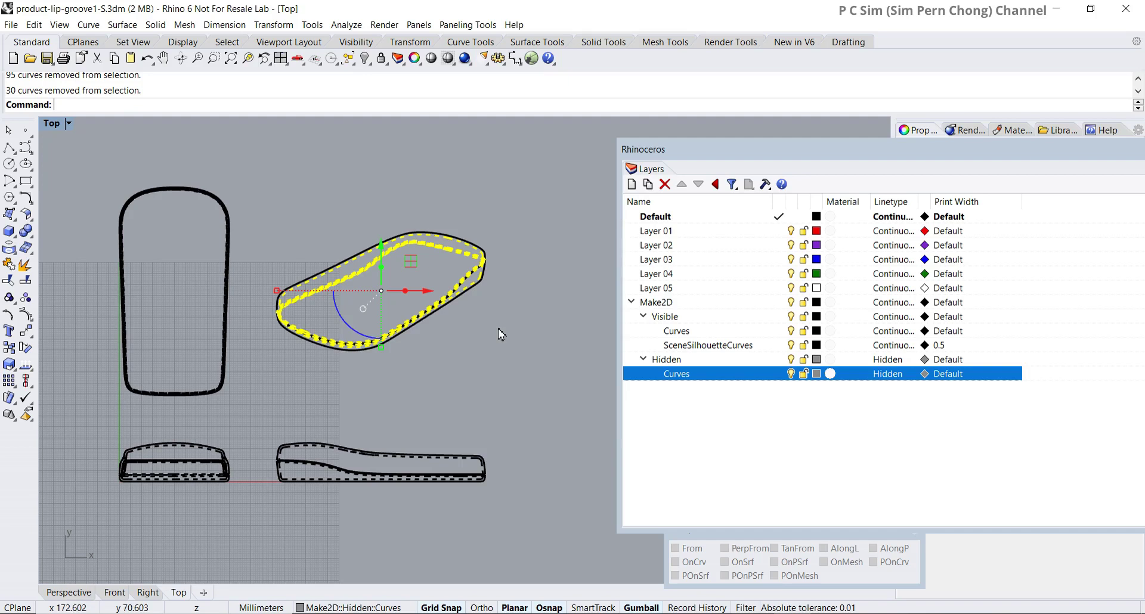
{"action": "key", "text": "Delete"}
{"action": "mouse_move", "coordinate": [501, 334]}
{"action": "right_mouse_down"}
{"action": "mouse_move", "coordinate": [530, 331]}
{"action": "mouse_move", "coordinate": [520, 337]}
{"action": "right_mouse_up"}
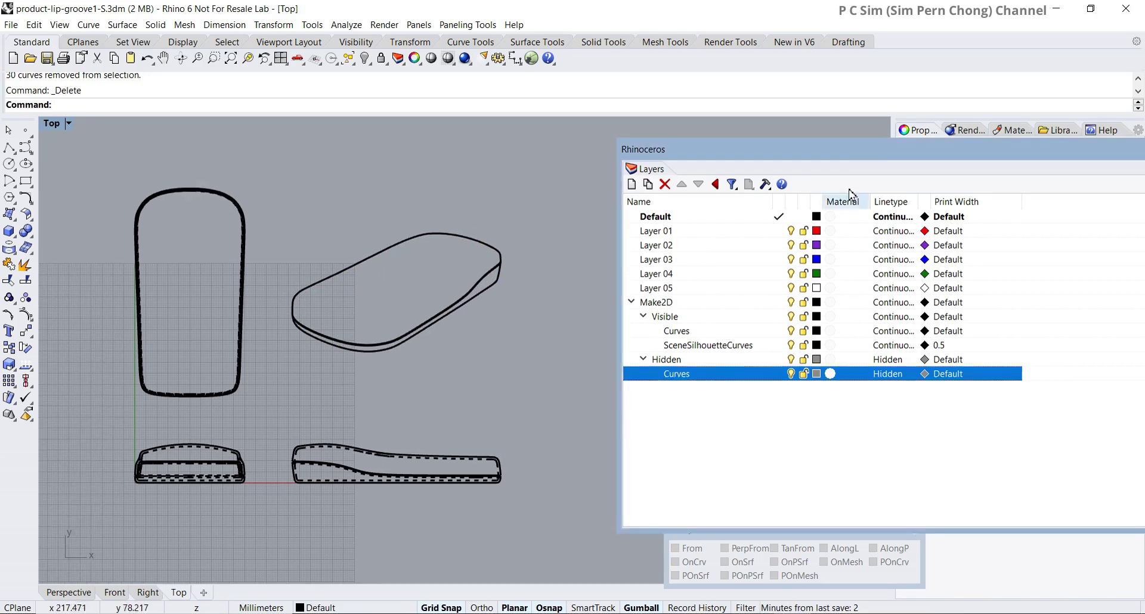
{"action": "left_click_drag", "start_coordinate": [868, 155], "coordinate": [654, 156]}
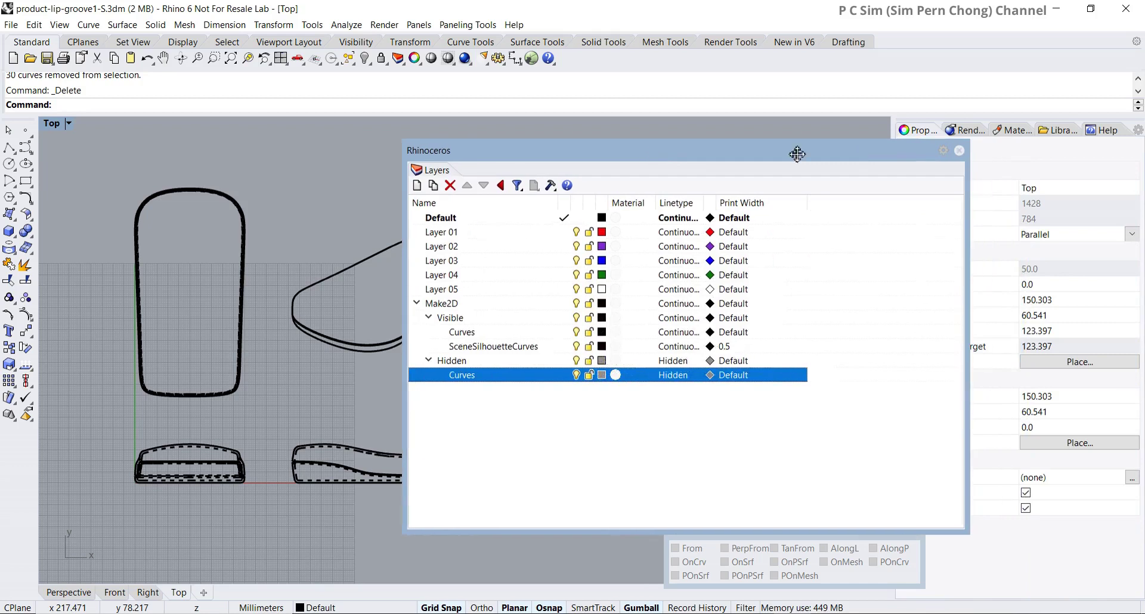
{"action": "left_click", "coordinate": [958, 153]}
{"action": "right_click_drag", "start_coordinate": [631, 271], "coordinate": [573, 287]}
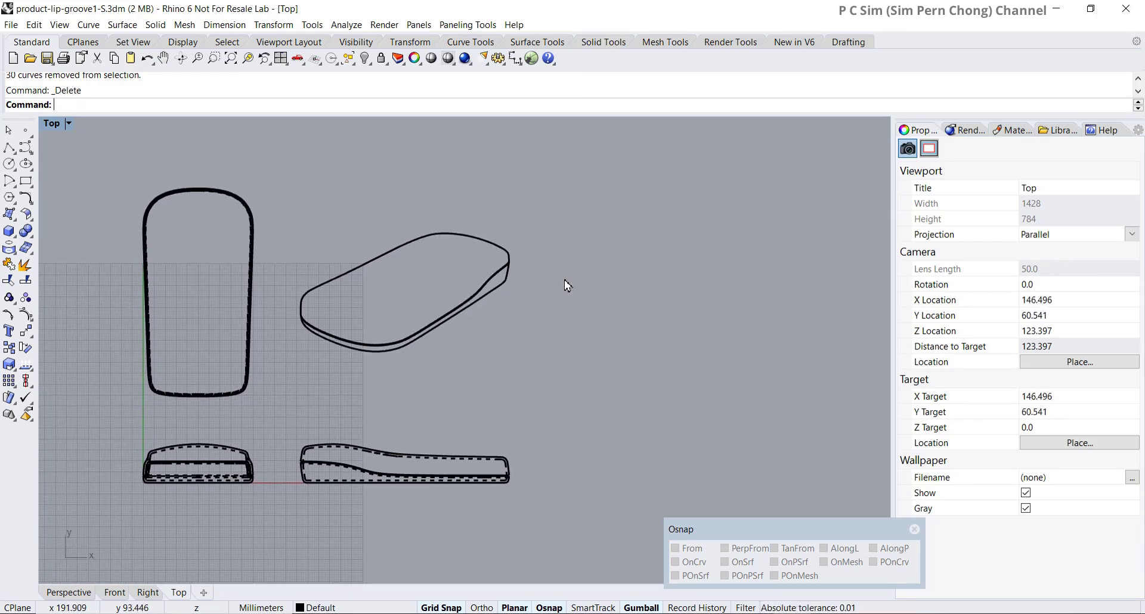
Step: Create layout Page 1 for CutePDF Writer, A3 landscape 420 × 297 mm, with one detail
{"action": "right_click_drag", "start_coordinate": [567, 286], "coordinate": [558, 289]}
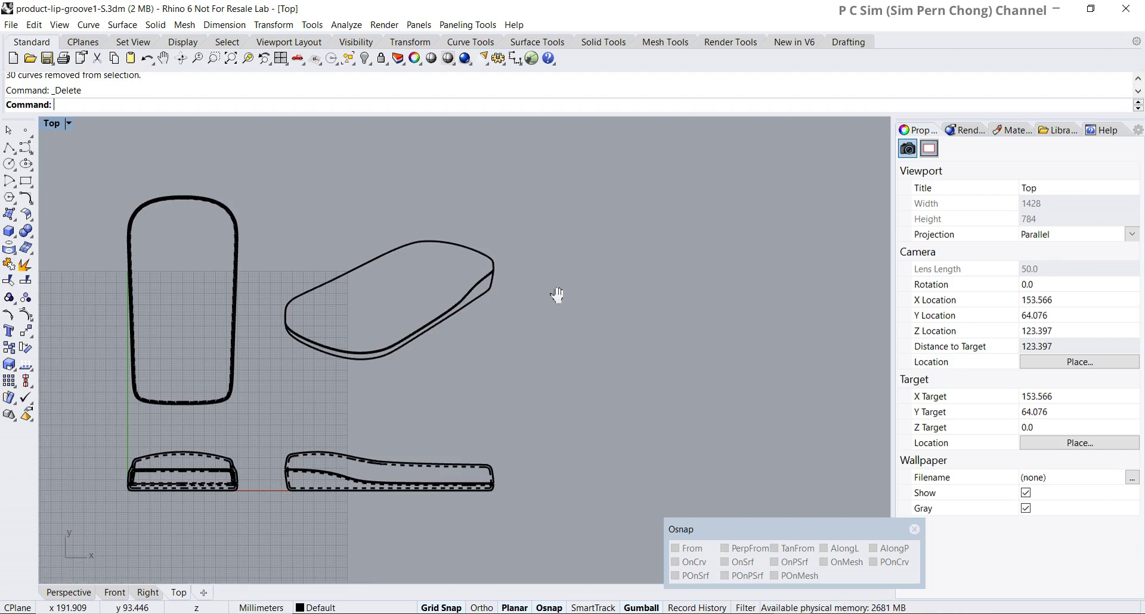
{"action": "left_click", "coordinate": [59, 24]}
{"action": "mouse_move", "coordinate": [139, 230]}
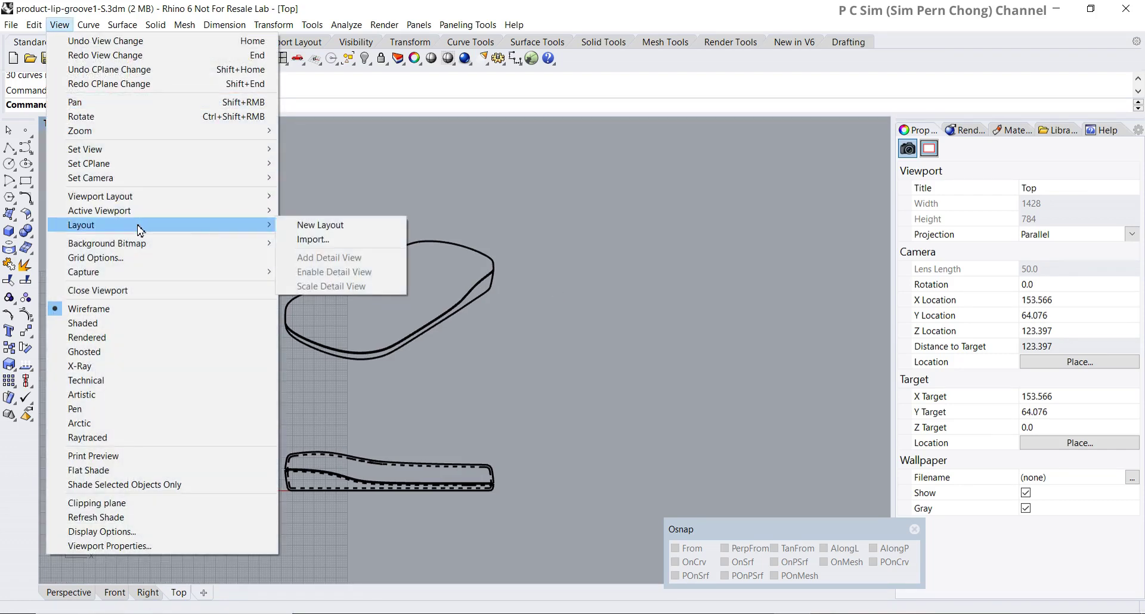
{"action": "left_click", "coordinate": [300, 229]}
{"action": "left_click_drag", "start_coordinate": [558, 181], "coordinate": [529, 185]}
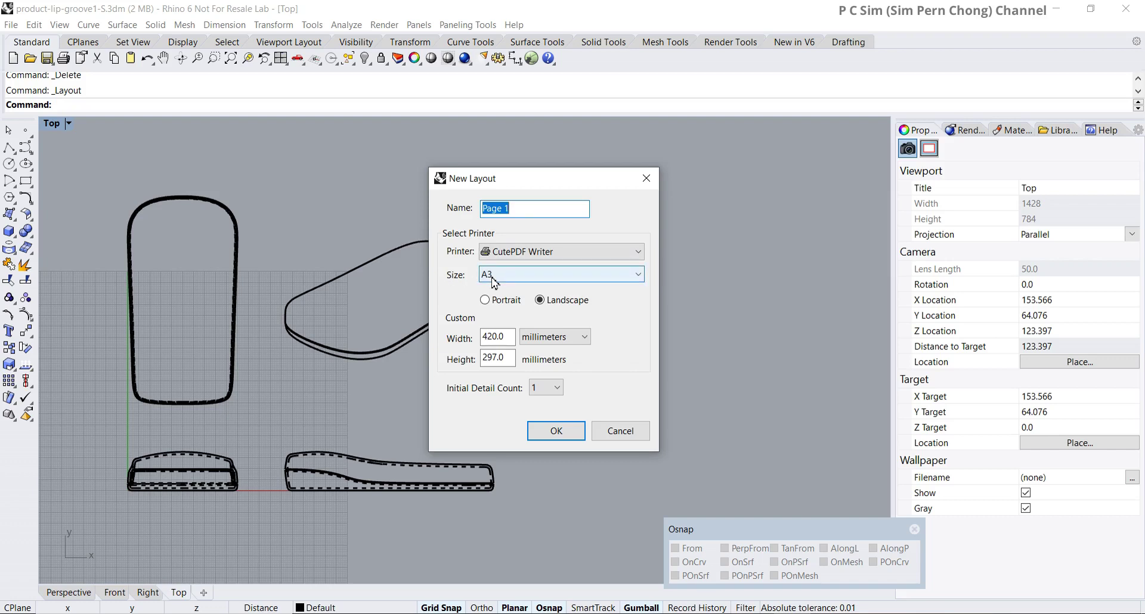
{"action": "left_click", "coordinate": [567, 431]}
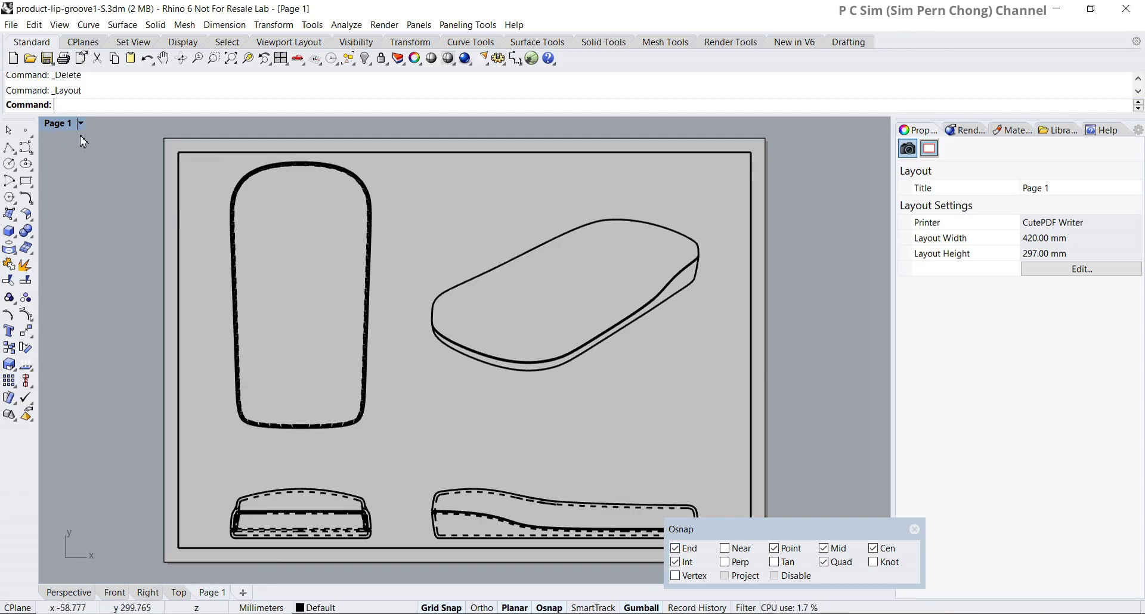
Step: Activate the Top detail viewport on the Page 1 layout
{"action": "right_click_drag", "start_coordinate": [477, 427], "coordinate": [424, 429]}
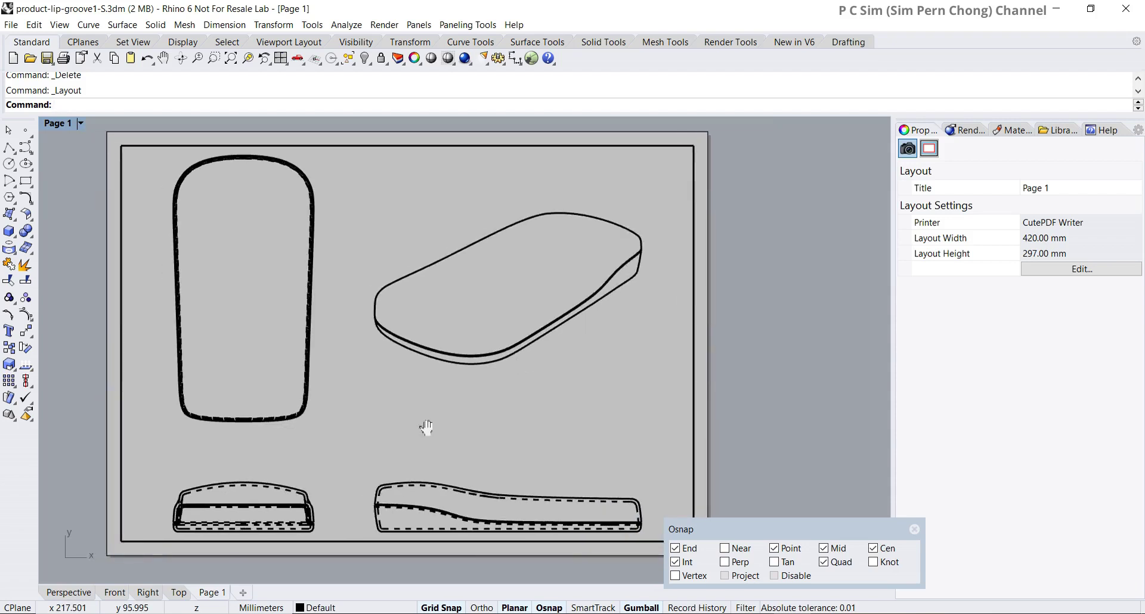
{"action": "mouse_move", "coordinate": [766, 532]}
{"action": "left_mouse_down"}
{"action": "mouse_move", "coordinate": [770, 477]}
{"action": "mouse_move", "coordinate": [767, 533]}
{"action": "left_mouse_up"}
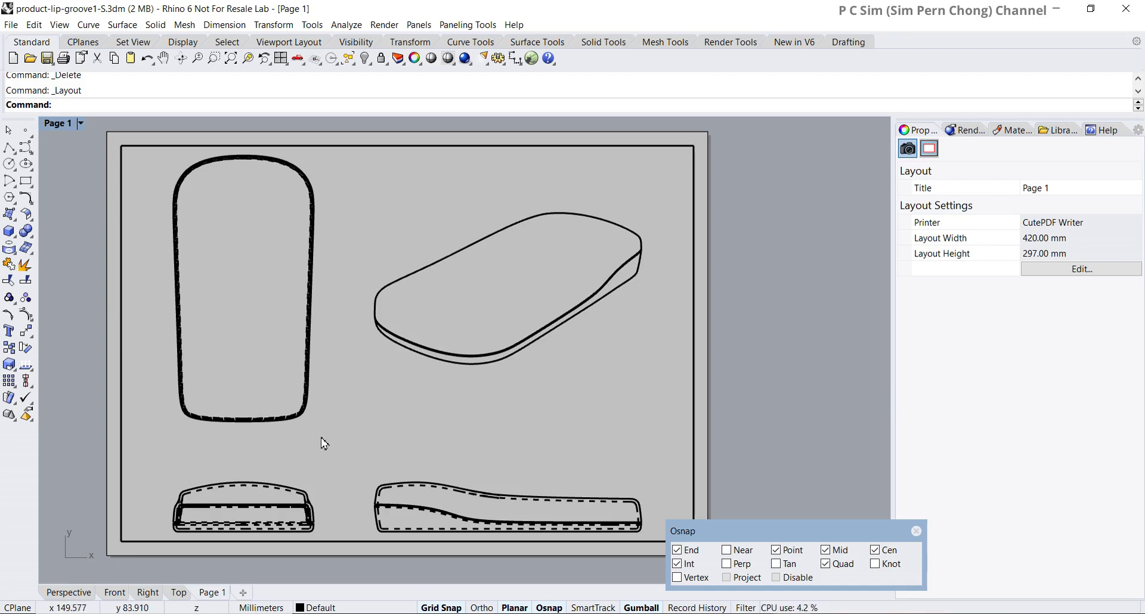
{"action": "double_click", "coordinate": [370, 402]}
{"action": "double_click", "coordinate": [370, 403]}
{"action": "double_click", "coordinate": [367, 398]}
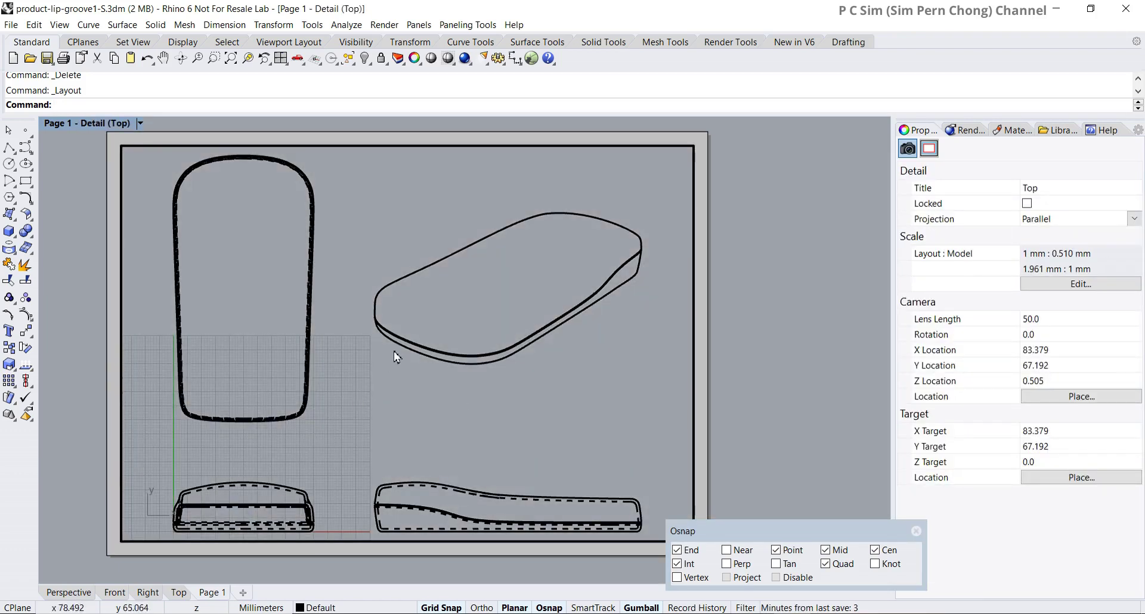
Step: Zoom and pan the detail to re-frame all four casing views at 1 mm : 0.630 mm
{"action": "scroll", "coordinate": [396, 383], "scroll_direction": "down", "scroll_amount": 2}
{"action": "scroll", "coordinate": [396, 383], "scroll_direction": "up", "scroll_amount": 3}
{"action": "scroll", "coordinate": [398, 385], "scroll_direction": "down", "scroll_amount": 2}
{"action": "scroll", "coordinate": [399, 387], "scroll_direction": "up", "scroll_amount": 3}
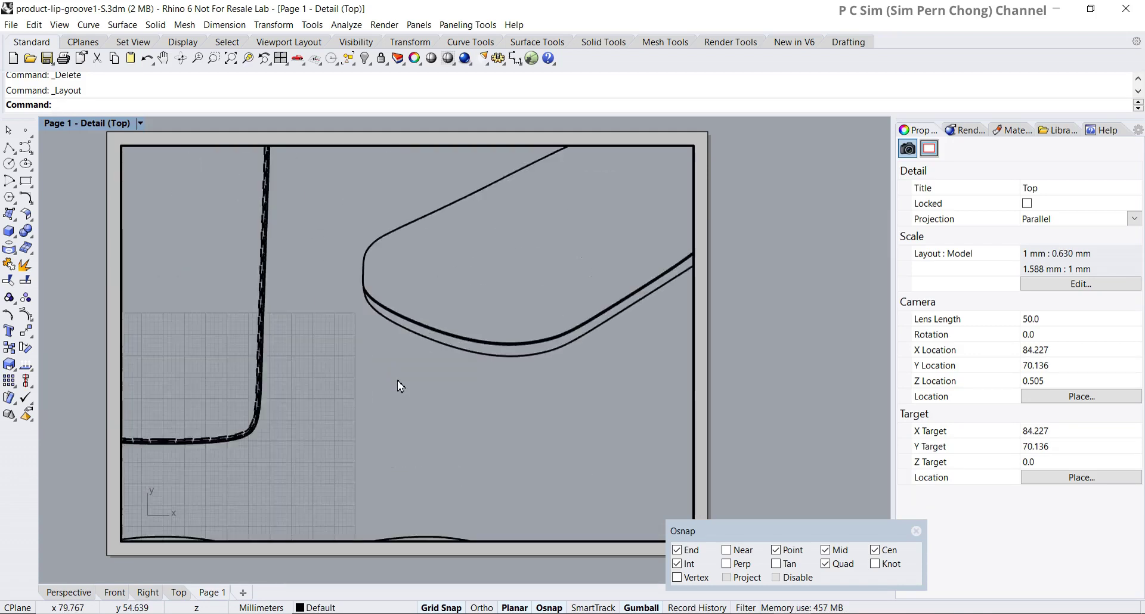
{"action": "scroll", "coordinate": [399, 386], "scroll_direction": "down", "scroll_amount": 4}
{"action": "scroll", "coordinate": [400, 387], "scroll_direction": "up", "scroll_amount": 2}
{"action": "scroll", "coordinate": [400, 387], "scroll_direction": "up", "scroll_amount": 2}
{"action": "scroll", "coordinate": [400, 386], "scroll_direction": "down", "scroll_amount": 3}
{"action": "scroll", "coordinate": [398, 387], "scroll_direction": "down", "scroll_amount": 2}
{"action": "scroll", "coordinate": [400, 388], "scroll_direction": "up", "scroll_amount": 1}
{"action": "scroll", "coordinate": [399, 387], "scroll_direction": "down", "scroll_amount": 1}
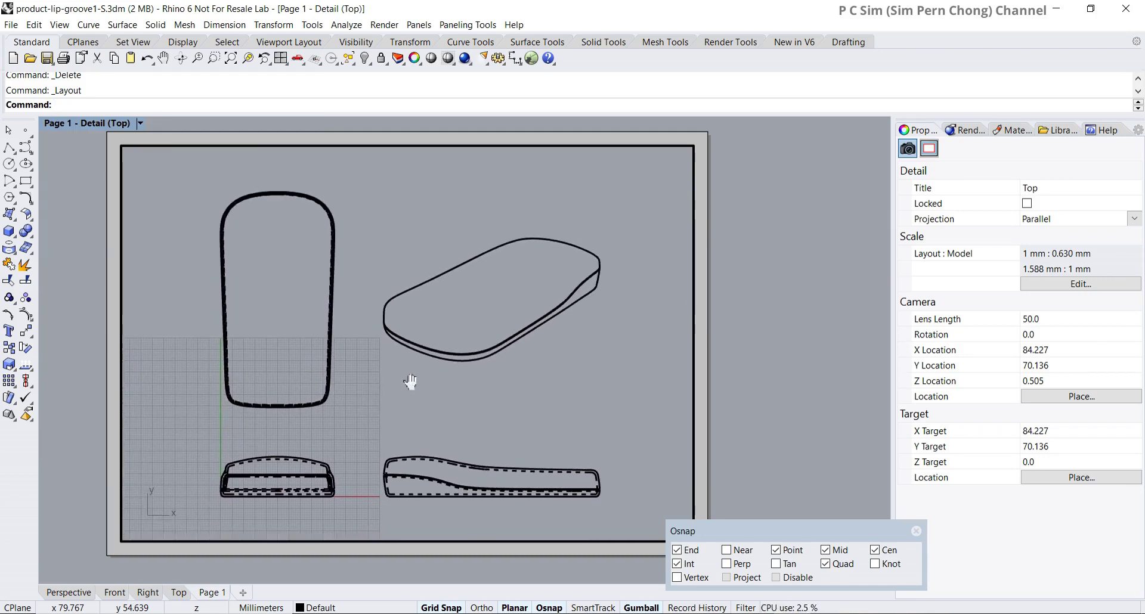
{"action": "scroll", "coordinate": [386, 382], "scroll_direction": "down", "scroll_amount": 1}
{"action": "scroll", "coordinate": [387, 382], "scroll_direction": "down", "scroll_amount": 1}
{"action": "scroll", "coordinate": [367, 357], "scroll_direction": "up", "scroll_amount": 1}
{"action": "scroll", "coordinate": [421, 378], "scroll_direction": "up", "scroll_amount": 1}
{"action": "scroll", "coordinate": [432, 383], "scroll_direction": "down", "scroll_amount": 1}
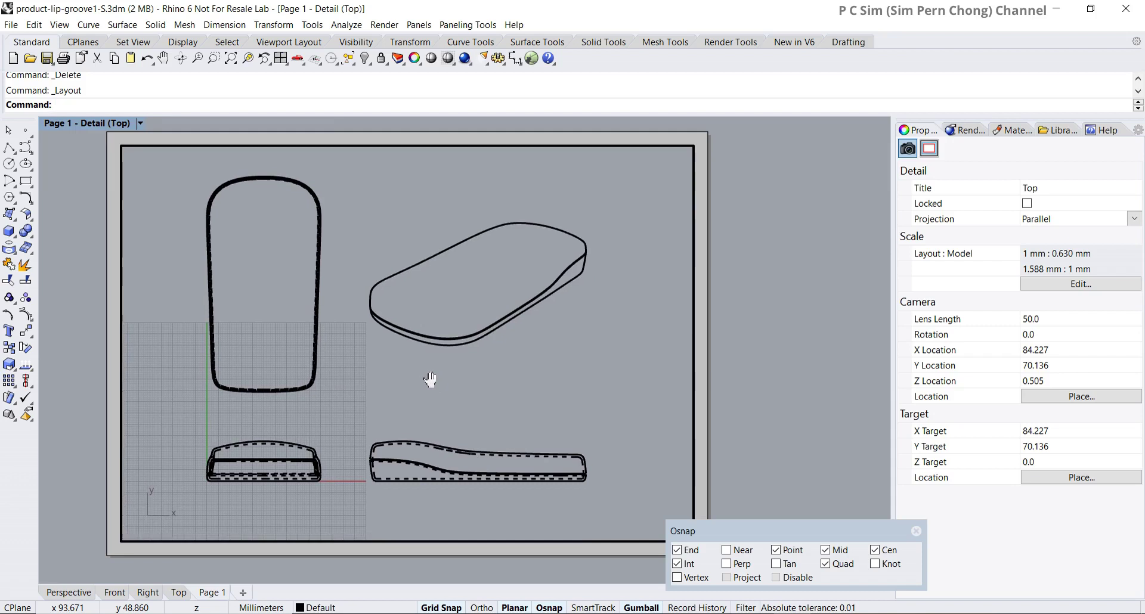
{"action": "scroll", "coordinate": [398, 377], "scroll_direction": "up", "scroll_amount": 1}
{"action": "scroll", "coordinate": [398, 378], "scroll_direction": "up", "scroll_amount": 1}
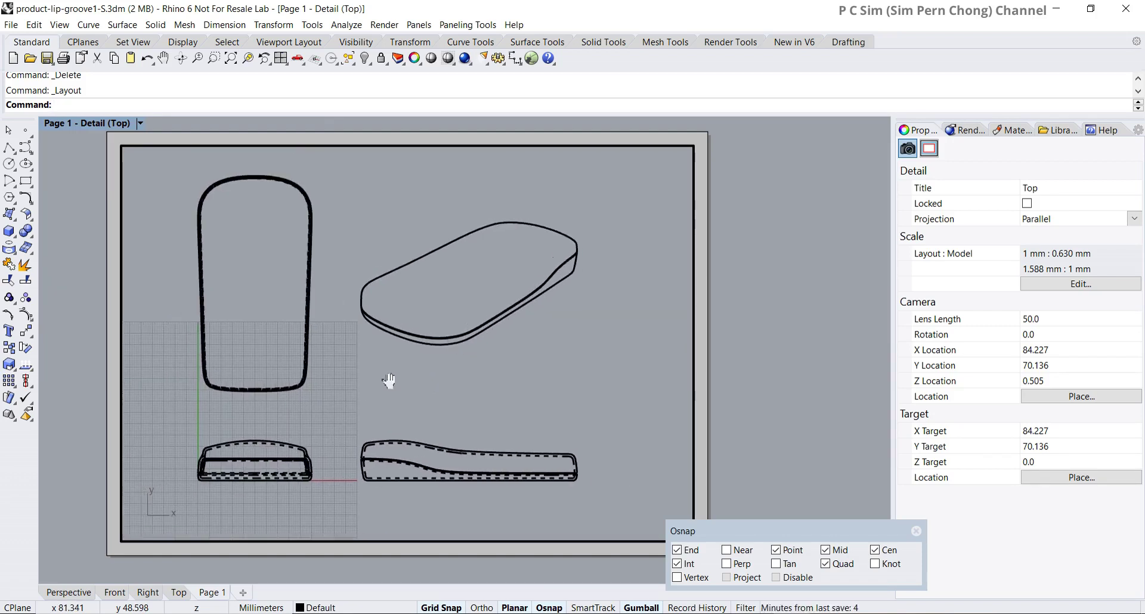
{"action": "scroll", "coordinate": [365, 375], "scroll_direction": "down", "scroll_amount": 1}
{"action": "scroll", "coordinate": [370, 379], "scroll_direction": "down", "scroll_amount": 1}
{"action": "right_click_drag", "start_coordinate": [376, 384], "coordinate": [377, 381]}
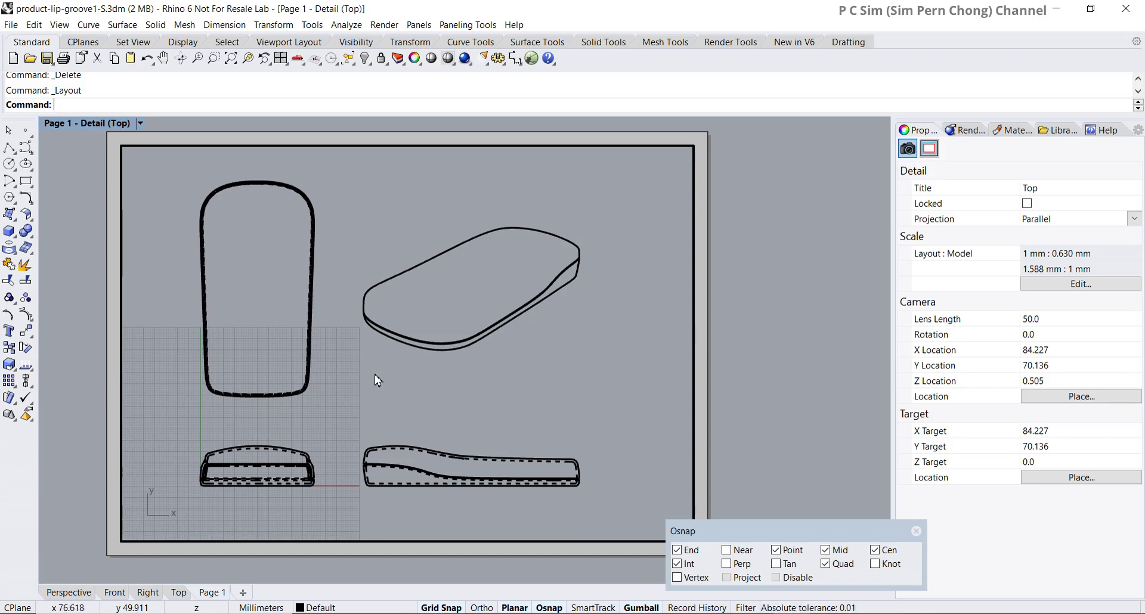
{"action": "right_click_drag", "start_coordinate": [380, 381], "coordinate": [367, 378]}
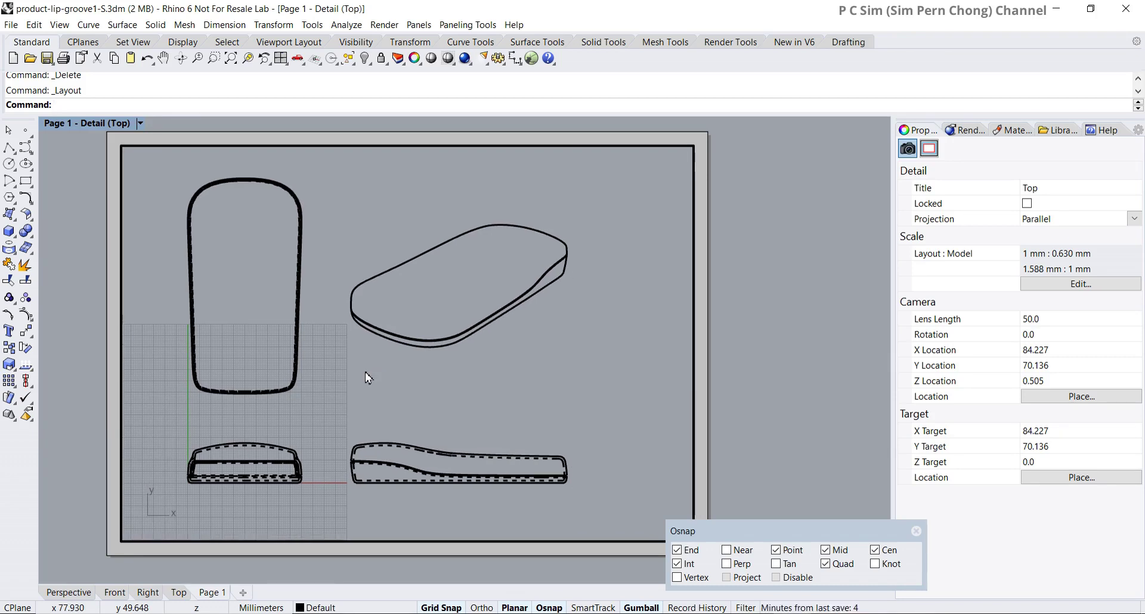
{"action": "double_click", "coordinate": [365, 376]}
{"action": "double_click", "coordinate": [379, 380]}
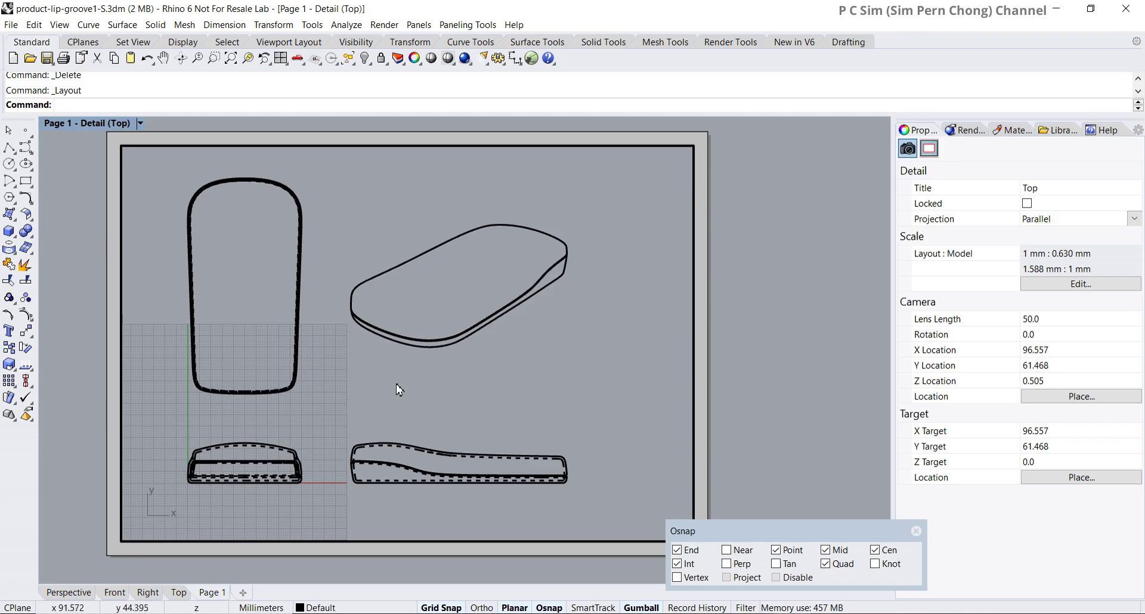
{"action": "double_click", "coordinate": [400, 389]}
{"action": "scroll", "coordinate": [460, 357], "scroll_direction": "up", "scroll_amount": 4}
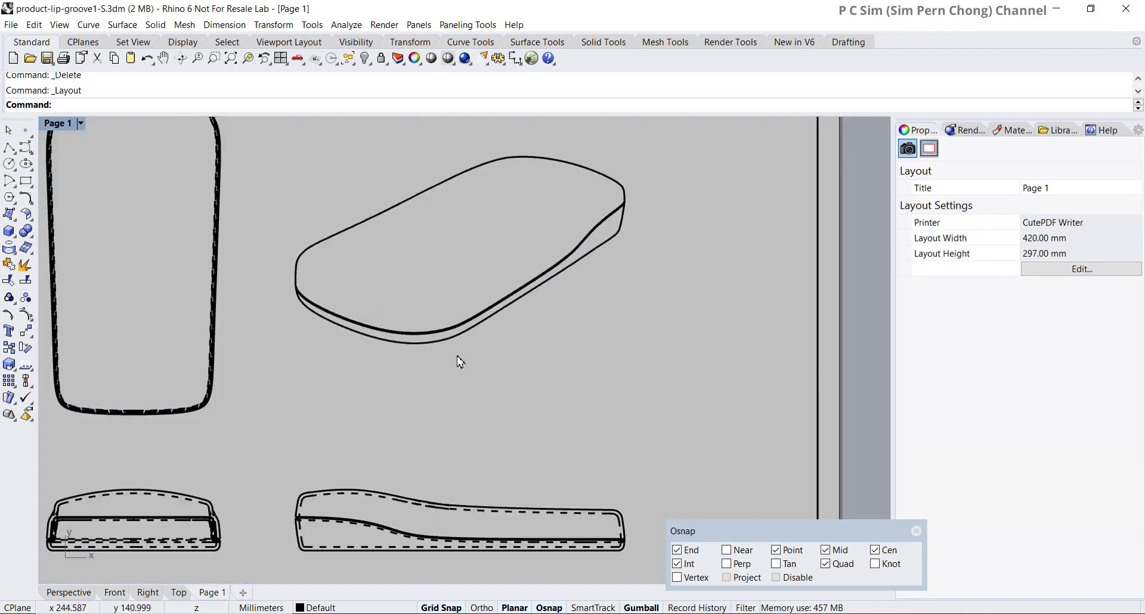
{"action": "scroll", "coordinate": [460, 361], "scroll_direction": "down", "scroll_amount": 4}
{"action": "double_click", "coordinate": [384, 383]}
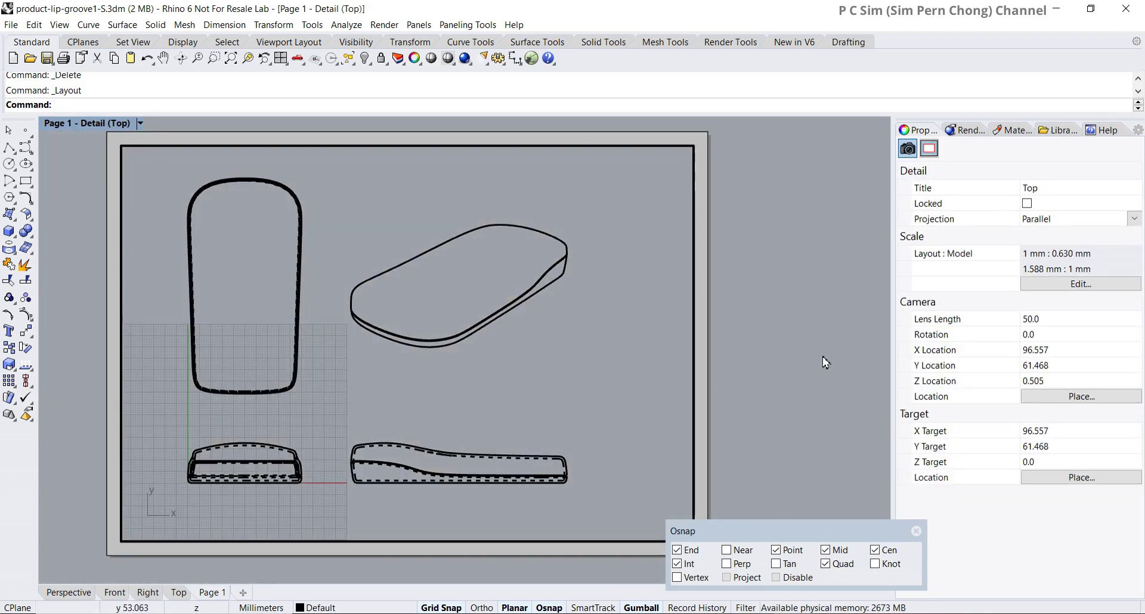
Step: Set the Top detail scale to 1 mm on layout equals 1 mm in model
{"action": "left_click", "coordinate": [1081, 285]}
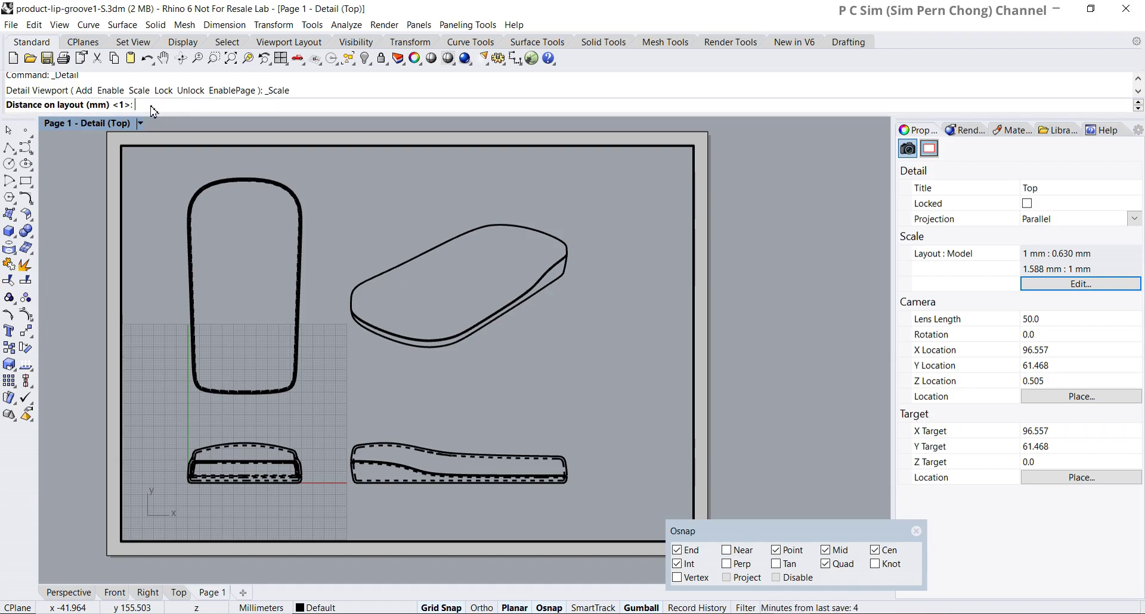
{"action": "key", "text": "Return"}
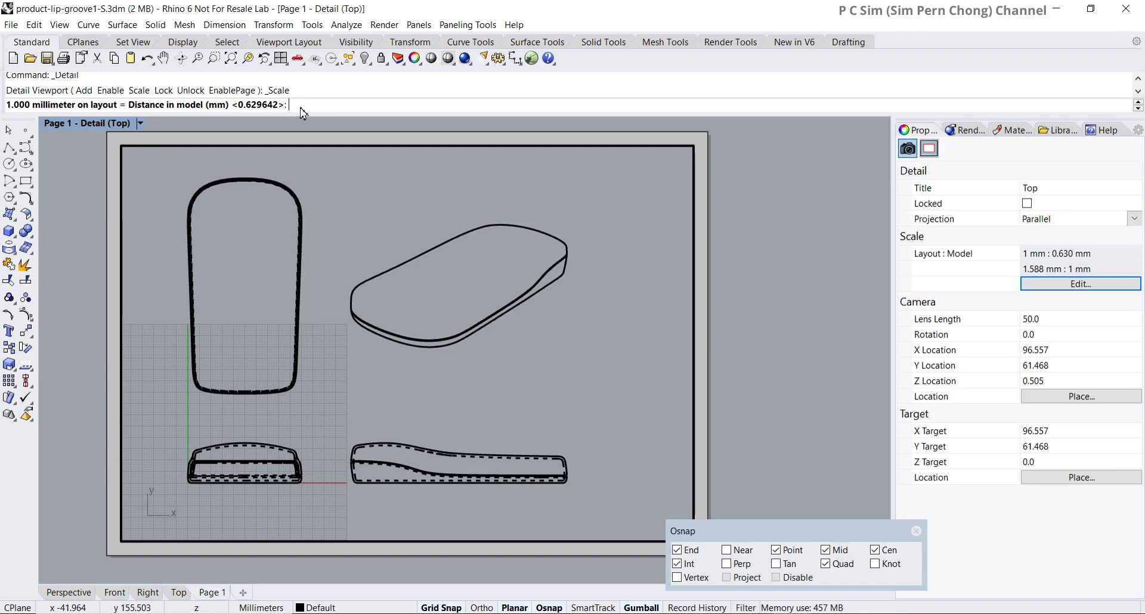
{"action": "type", "text": "1"}
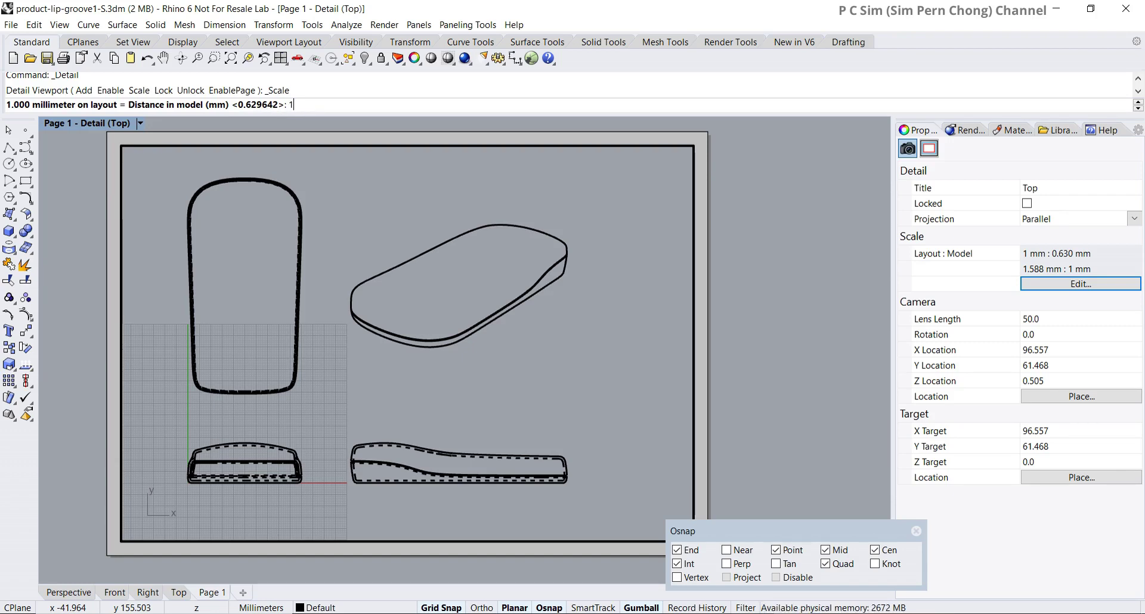
{"action": "key", "text": "Return"}
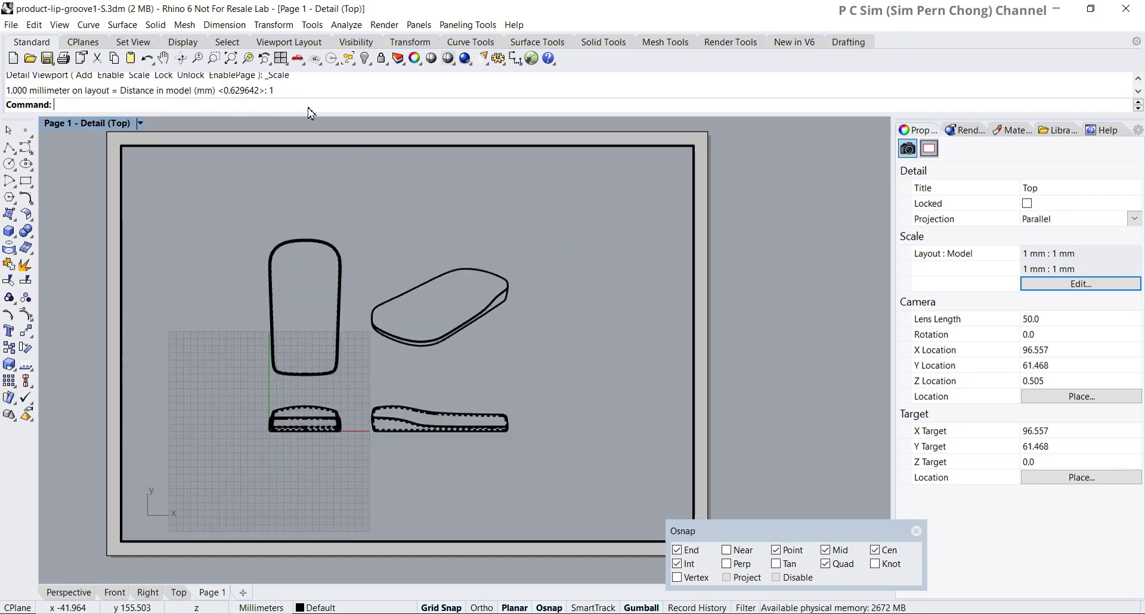
Step: Check the whole A3 page at the 1:1 scale, then reactivate the Top detail
{"action": "double_click", "coordinate": [380, 294]}
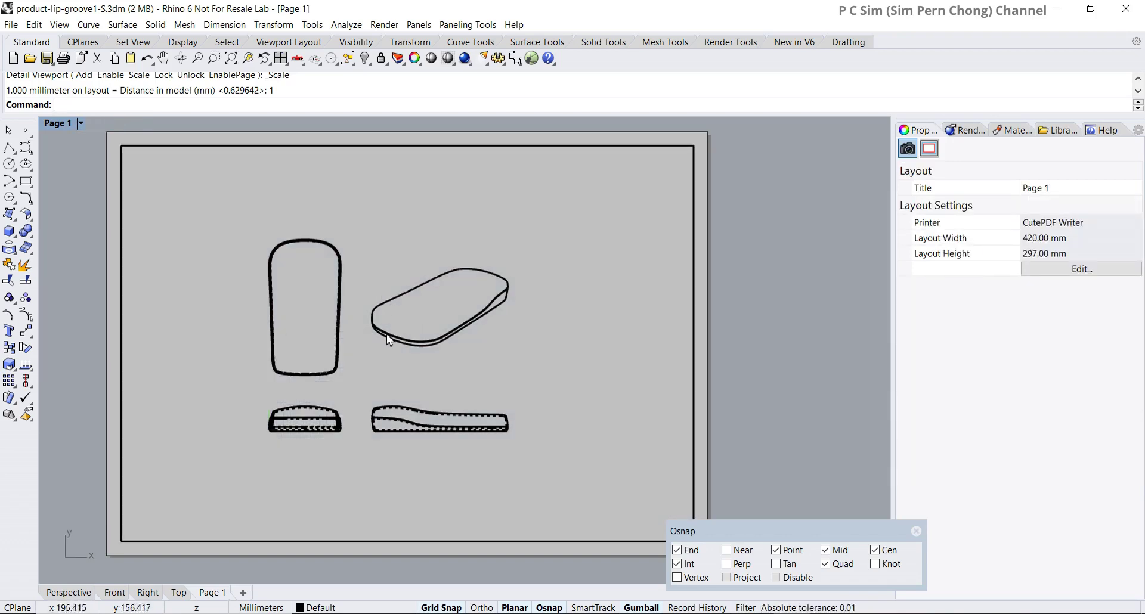
{"action": "scroll", "coordinate": [382, 322], "scroll_direction": "down", "scroll_amount": 4}
{"action": "scroll", "coordinate": [387, 340], "scroll_direction": "up", "scroll_amount": 6}
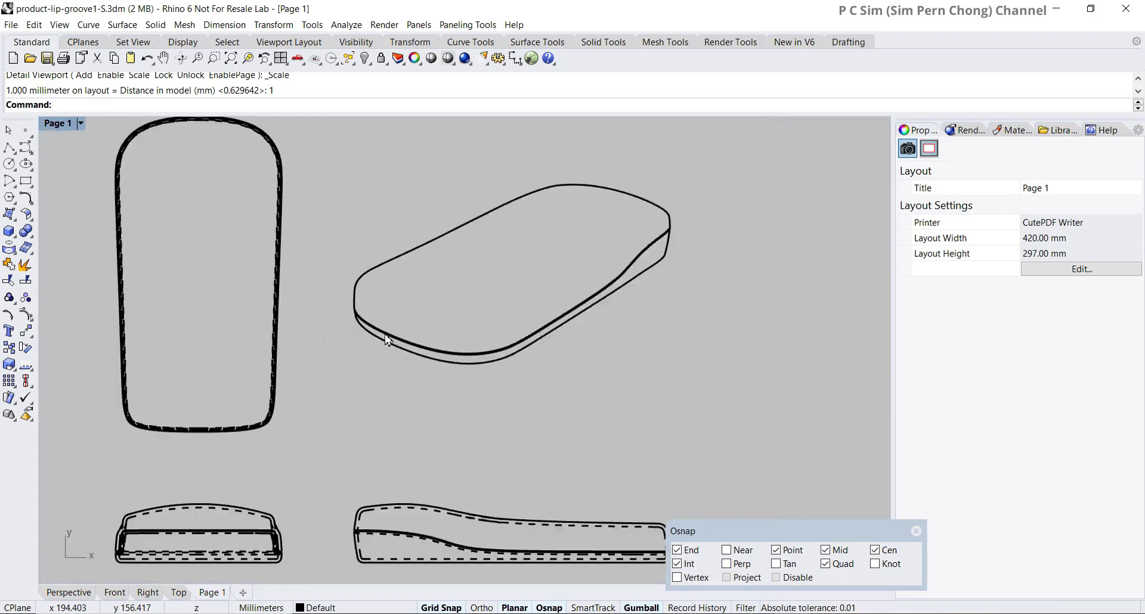
{"action": "scroll", "coordinate": [386, 340], "scroll_direction": "down", "scroll_amount": 4}
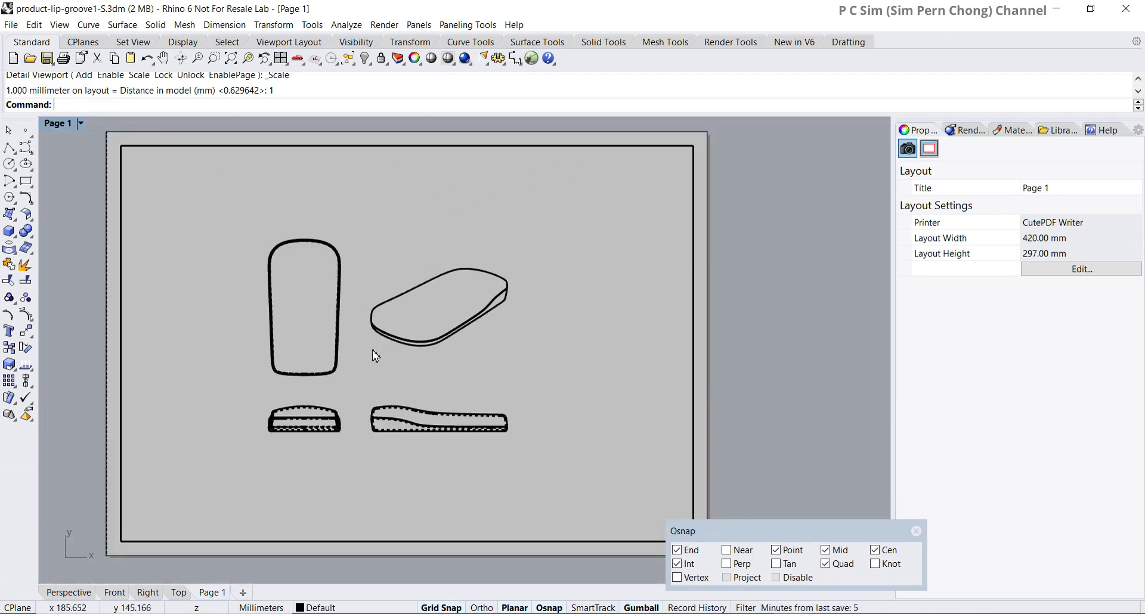
{"action": "double_click", "coordinate": [368, 361]}
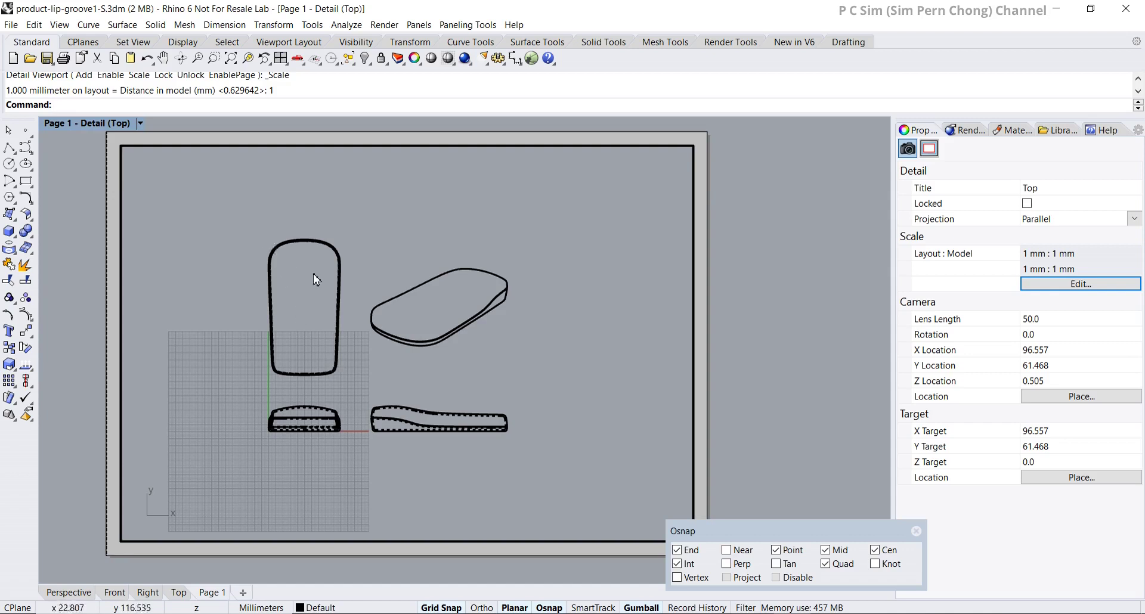
Step: Move the perspective view and side profile to the right
{"action": "right_click_drag", "start_coordinate": [373, 281], "coordinate": [283, 264]}
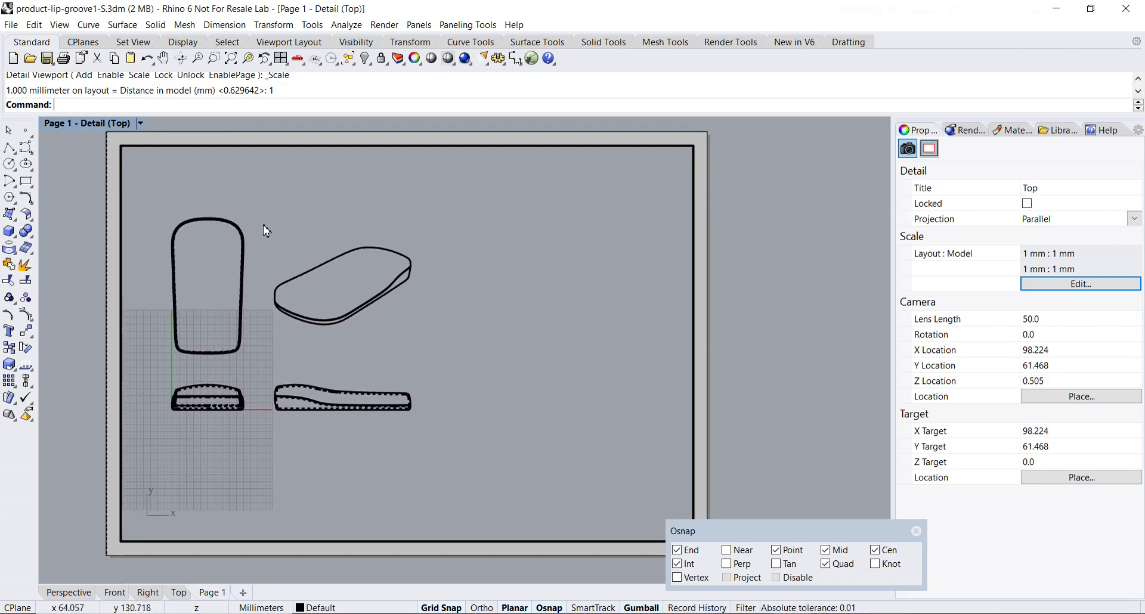
{"action": "left_click_drag", "start_coordinate": [262, 222], "coordinate": [495, 455]}
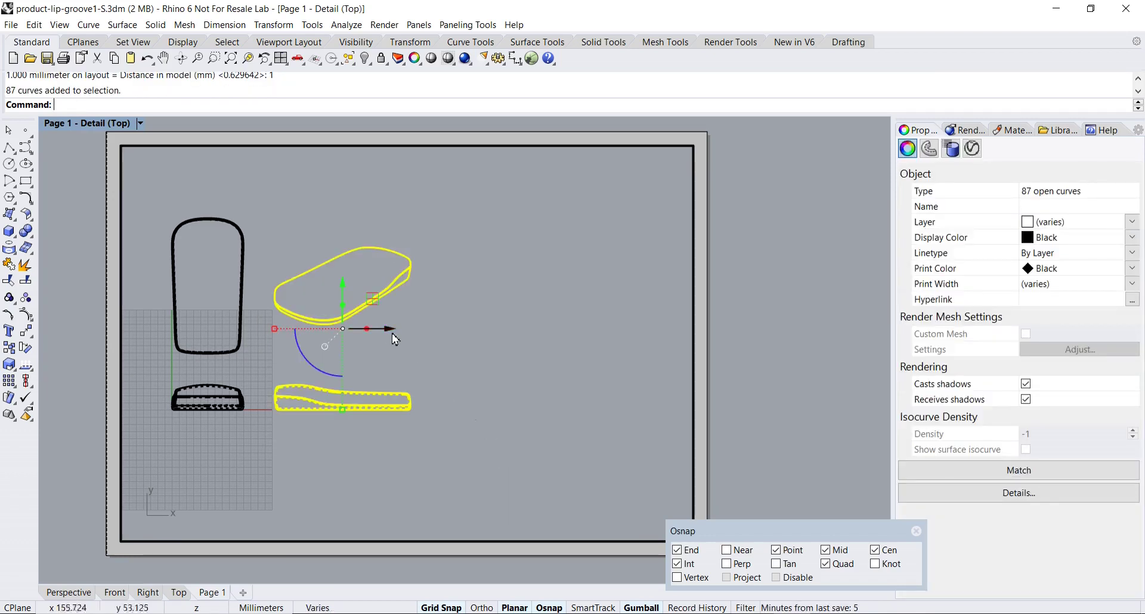
{"action": "left_click_drag", "start_coordinate": [388, 334], "coordinate": [480, 333]}
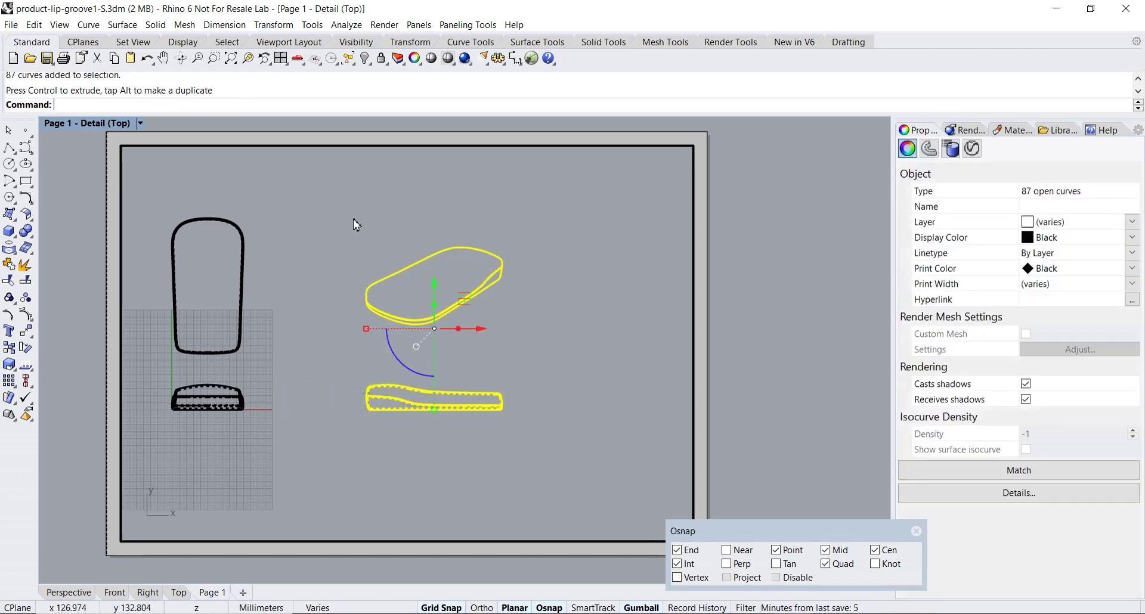
{"action": "left_click", "coordinate": [330, 209]}
Step: Move the perspective view up and right, and enlarge it with the gumball
{"action": "left_click_drag", "start_coordinate": [330, 209], "coordinate": [550, 331]}
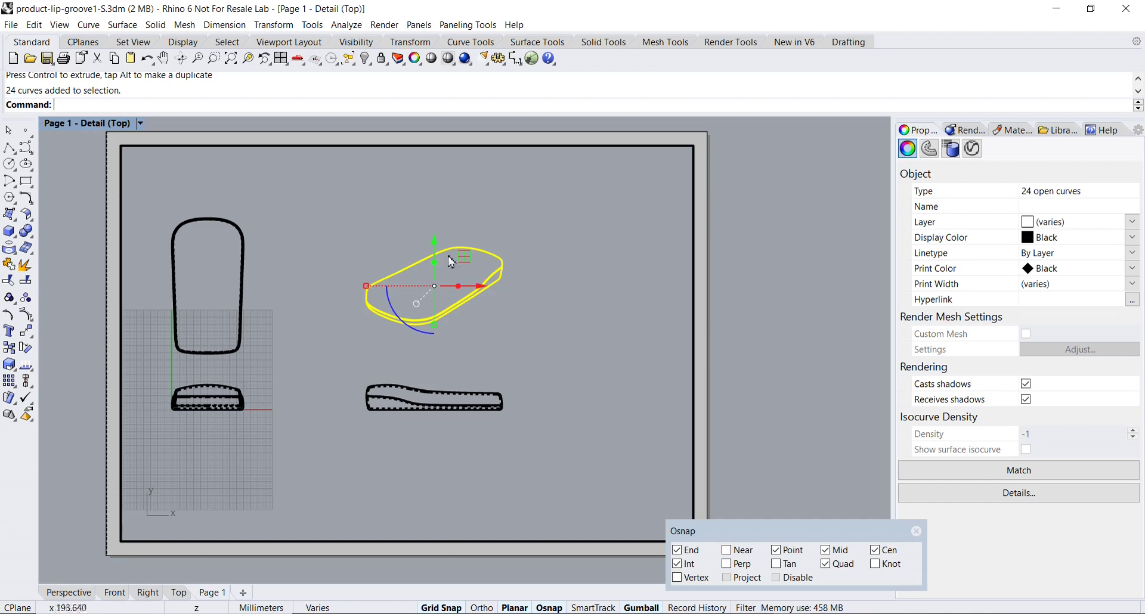
{"action": "left_click_drag", "start_coordinate": [434, 245], "coordinate": [435, 219]}
{"action": "left_click_drag", "start_coordinate": [484, 261], "coordinate": [546, 266]}
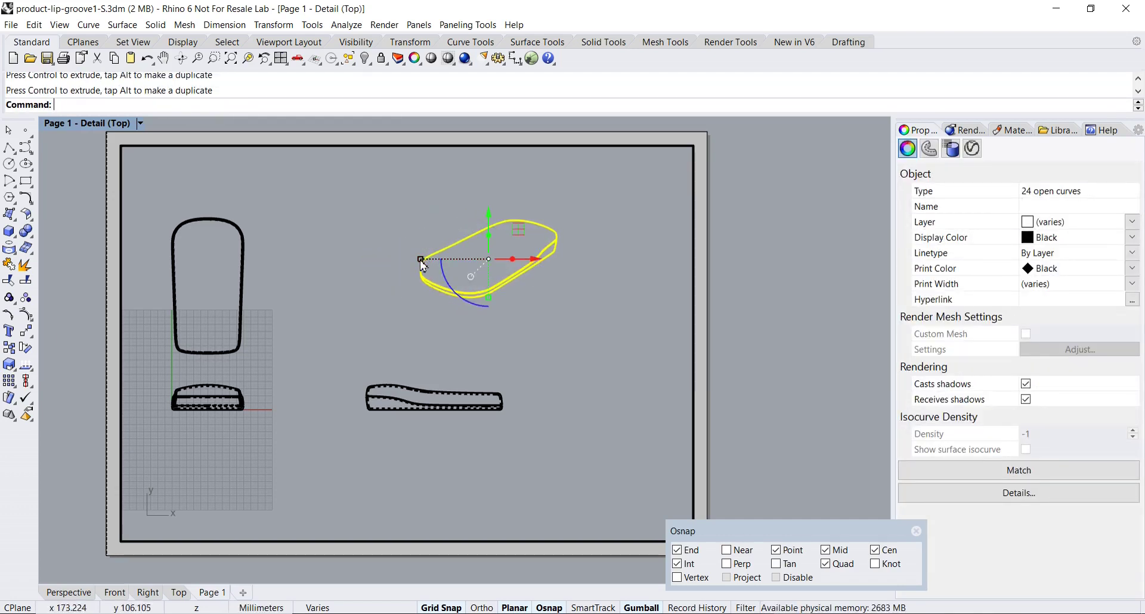
{"action": "left_click_drag", "start_coordinate": [421, 260], "coordinate": [408, 260]}
{"action": "left_click", "coordinate": [299, 366]}
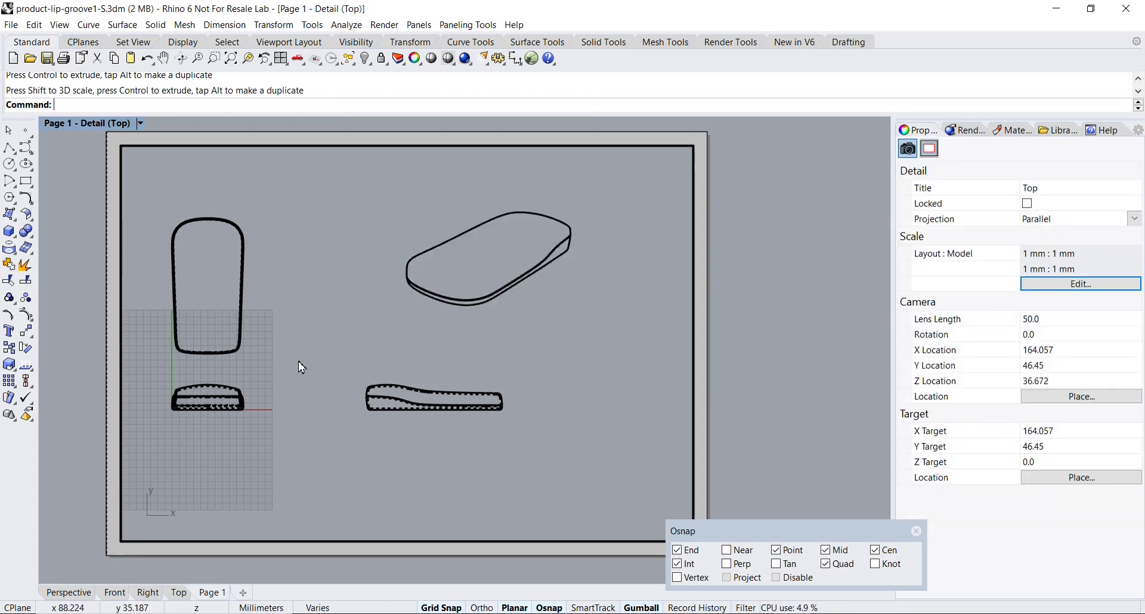
Step: Move the two lower profile views down the page
{"action": "left_click_drag", "start_coordinate": [151, 371], "coordinate": [561, 455]}
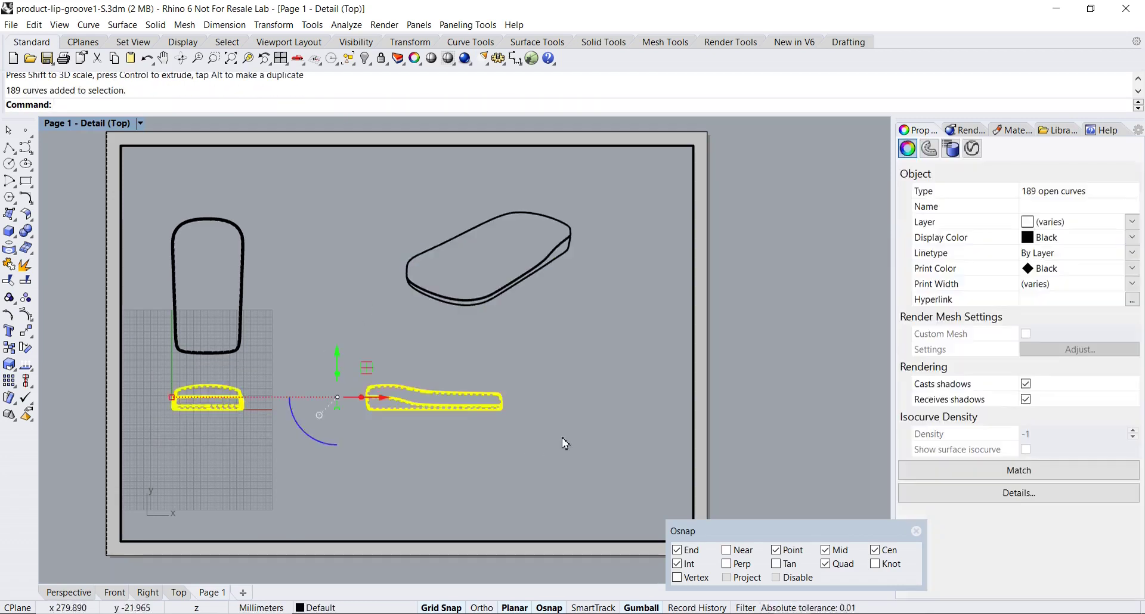
{"action": "left_click_drag", "start_coordinate": [337, 357], "coordinate": [341, 381]}
{"action": "left_click", "coordinate": [393, 353]}
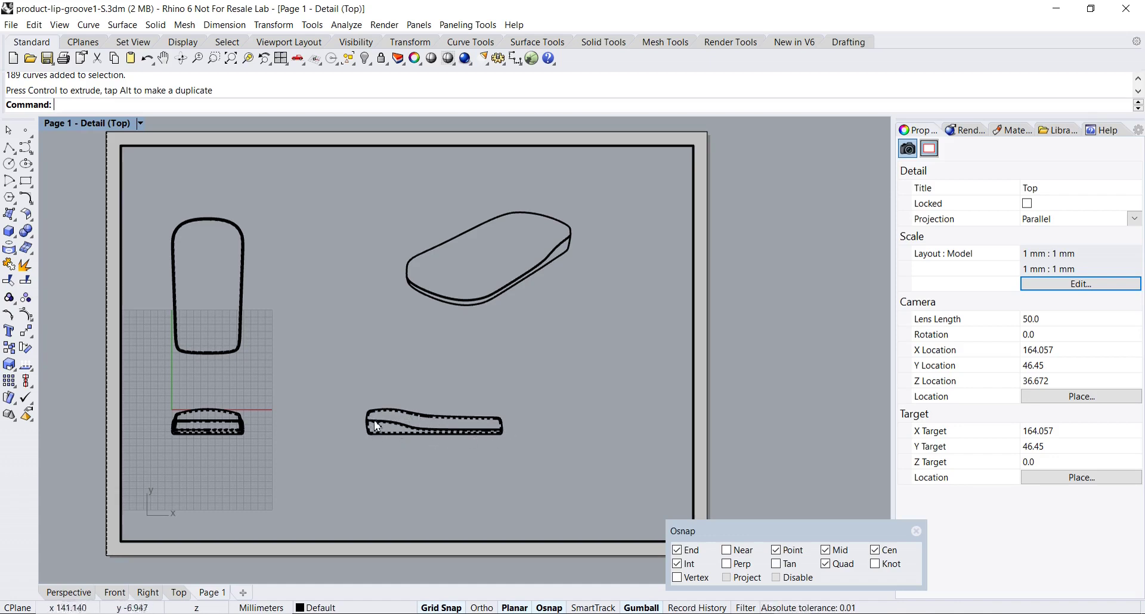
Step: Give the Make2D Hidden Curves layer a 0.25 mm print width
{"action": "double_click", "coordinate": [466, 374]}
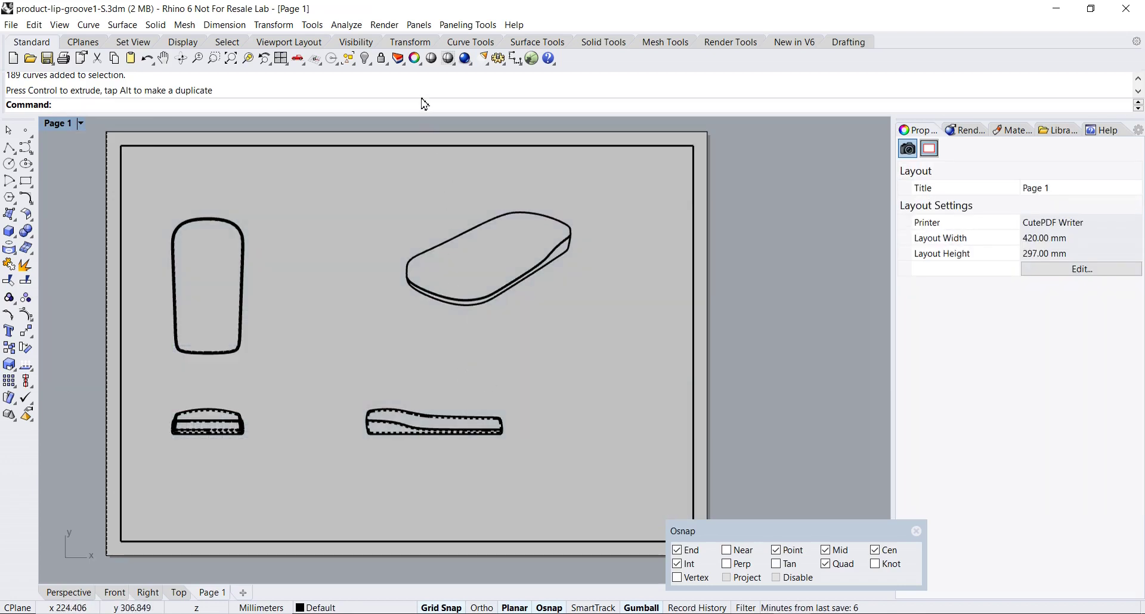
{"action": "left_click", "coordinate": [399, 61]}
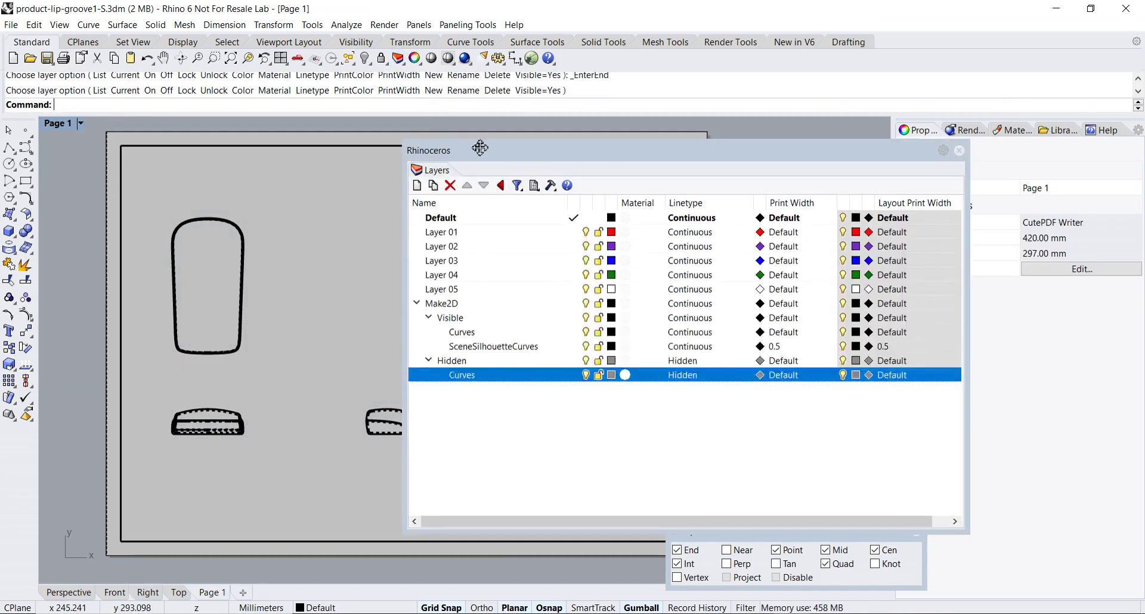
{"action": "left_click_drag", "start_coordinate": [539, 150], "coordinate": [437, 155]}
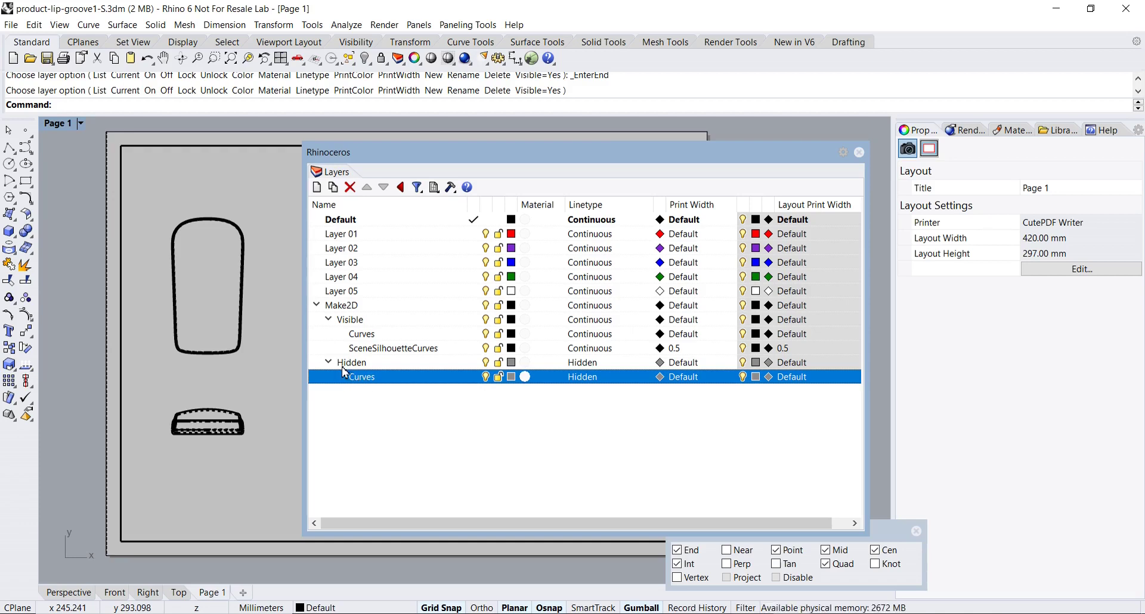
{"action": "left_click", "coordinate": [686, 382]}
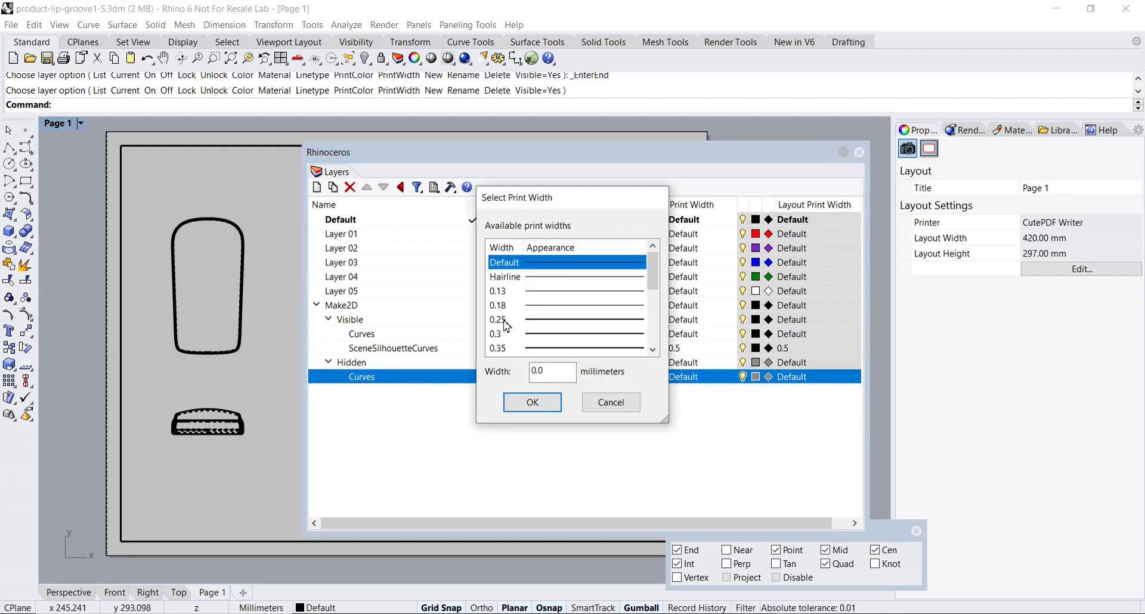
{"action": "left_click", "coordinate": [534, 325]}
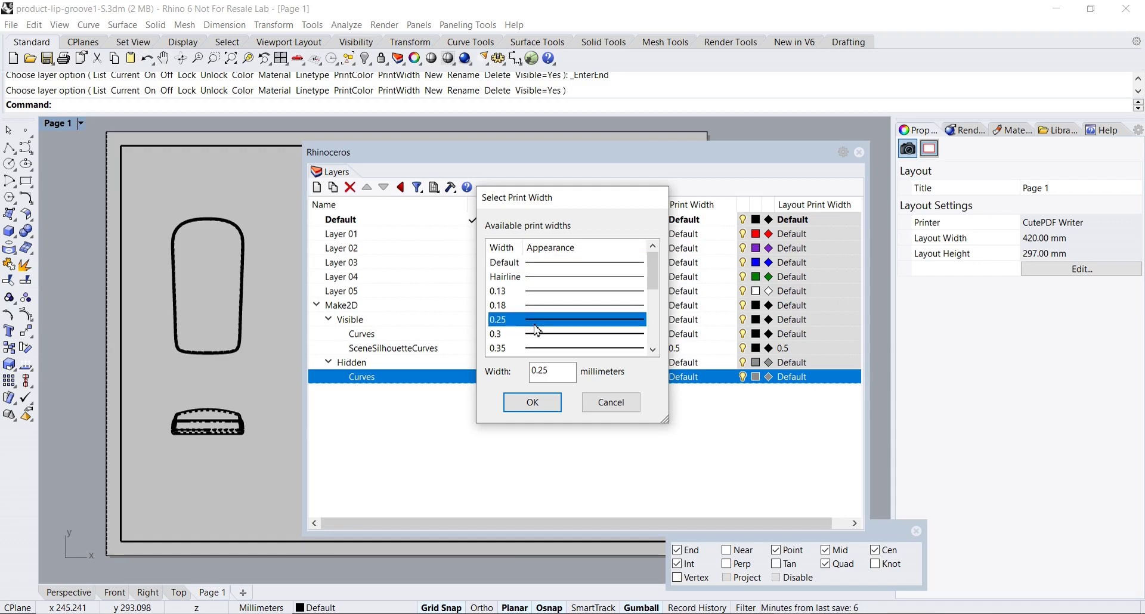
{"action": "left_click", "coordinate": [532, 404]}
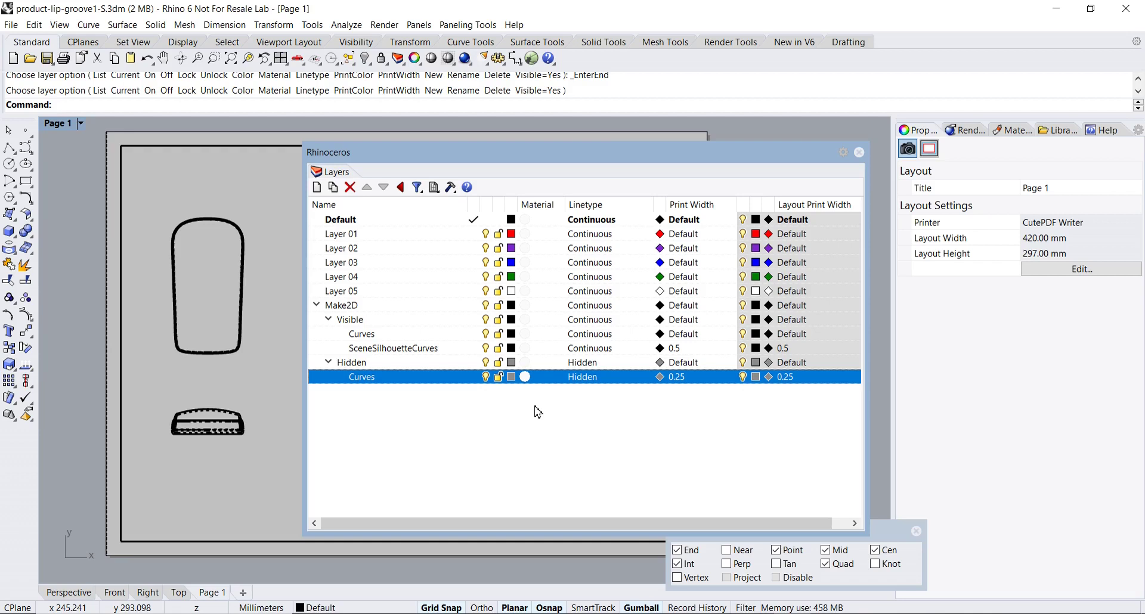
{"action": "left_click", "coordinate": [537, 411]}
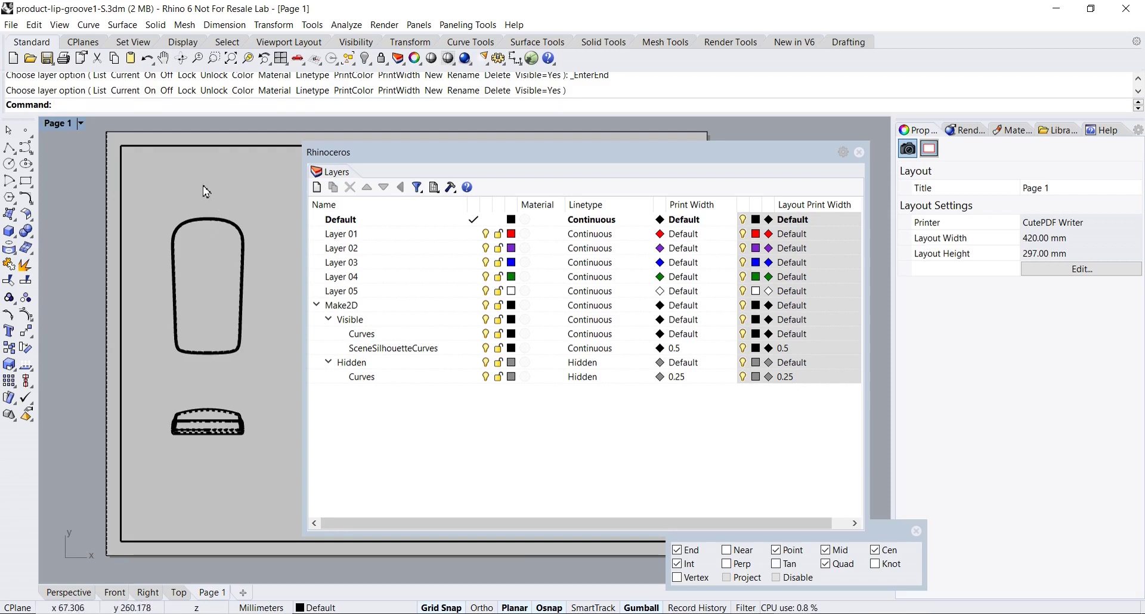
Step: Add a new layer named centerline and make it current
{"action": "left_click", "coordinate": [430, 386]}
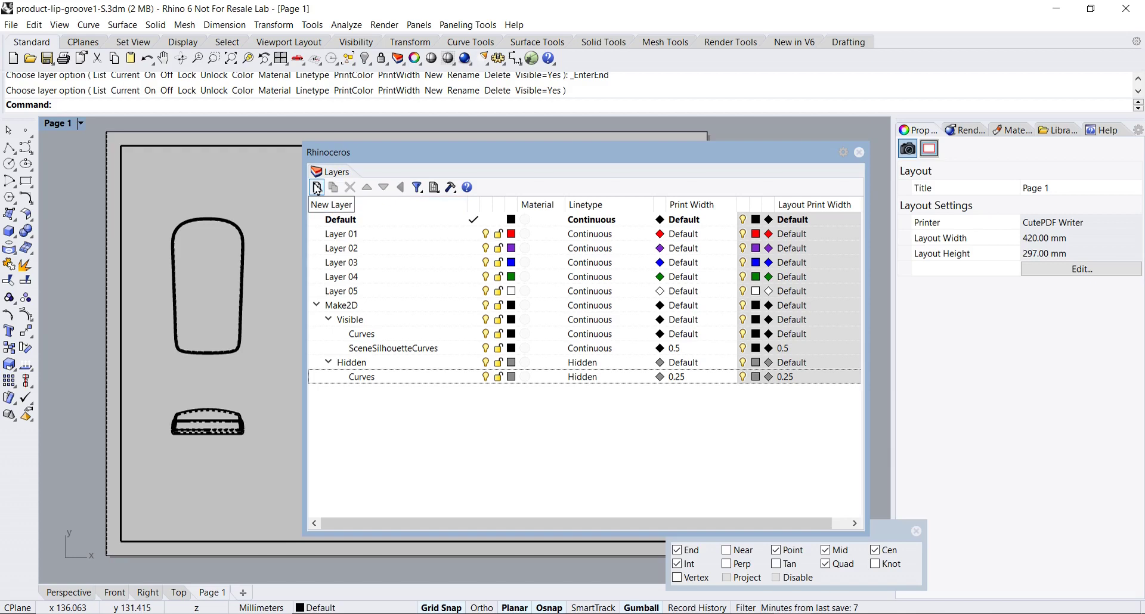
{"action": "left_click", "coordinate": [316, 188]}
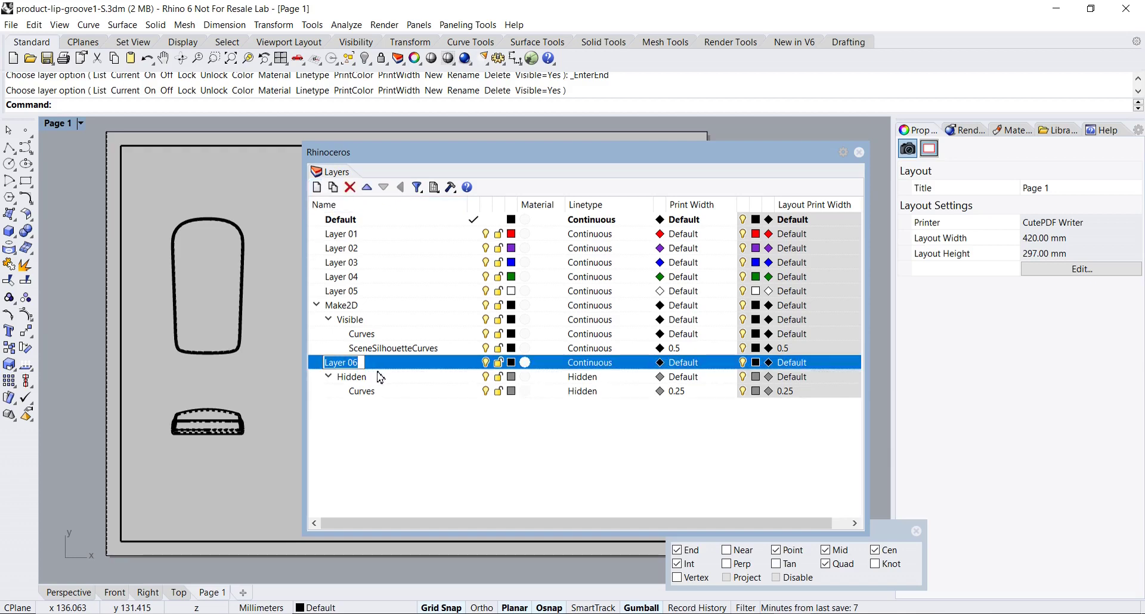
{"action": "type", "text": "center"}
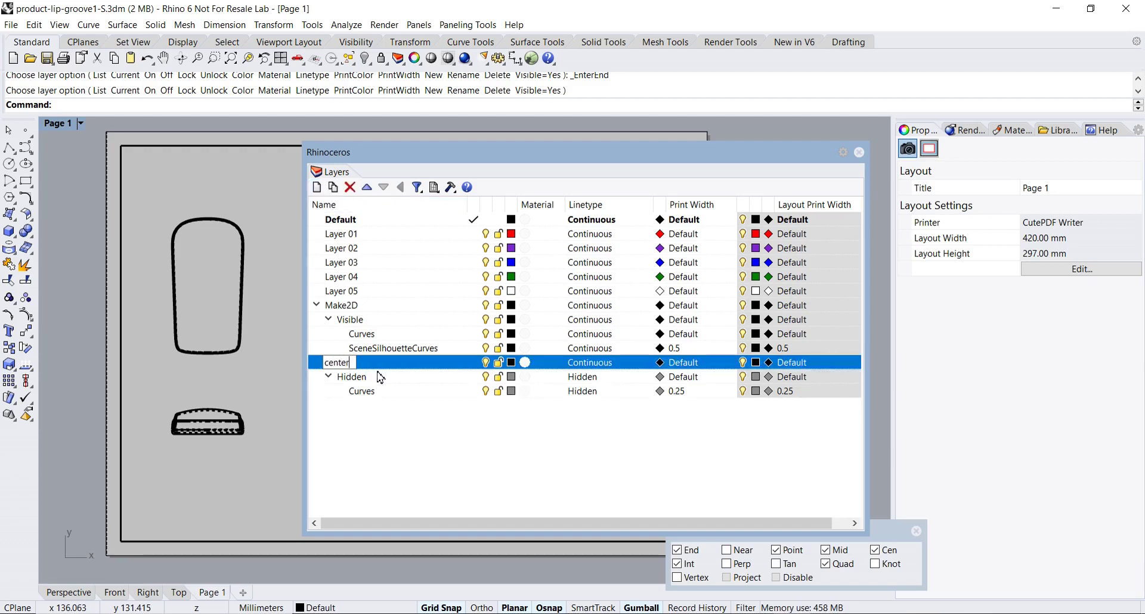
{"action": "type", "text": "line"}
{"action": "key", "text": "Return"}
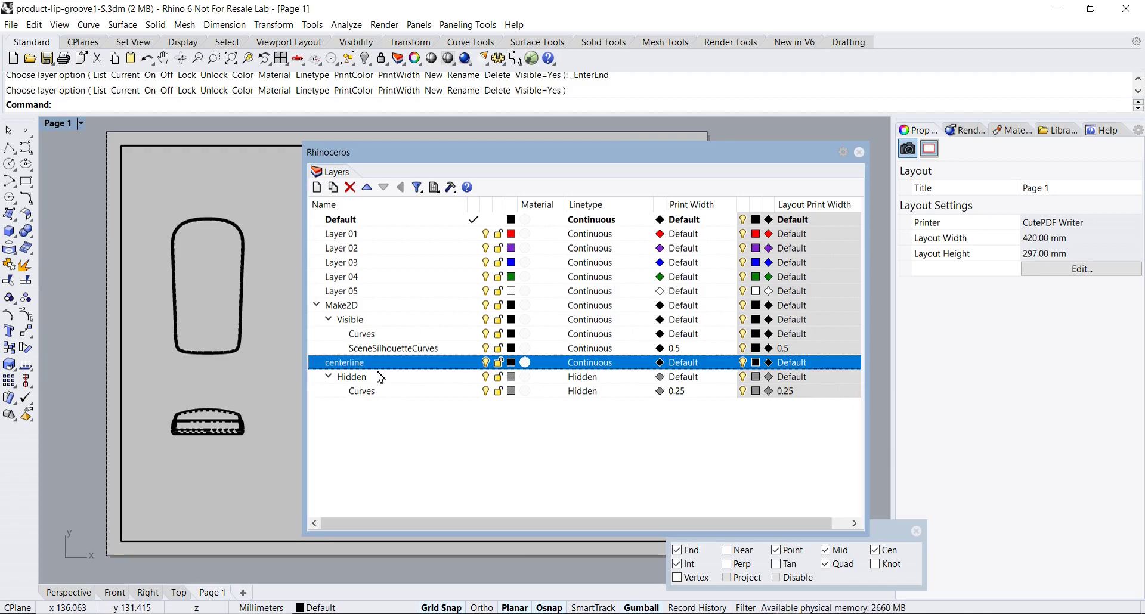
{"action": "double_click", "coordinate": [430, 366]}
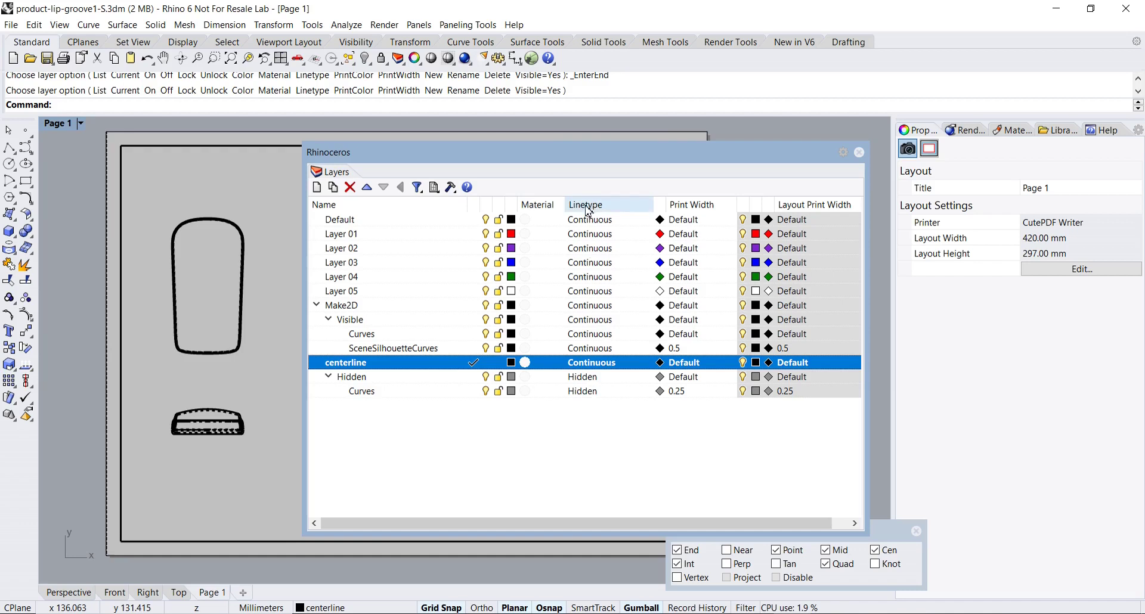
Step: Give the centerline layer the Center linetype and a 0.18 mm print width
{"action": "left_click", "coordinate": [601, 365]}
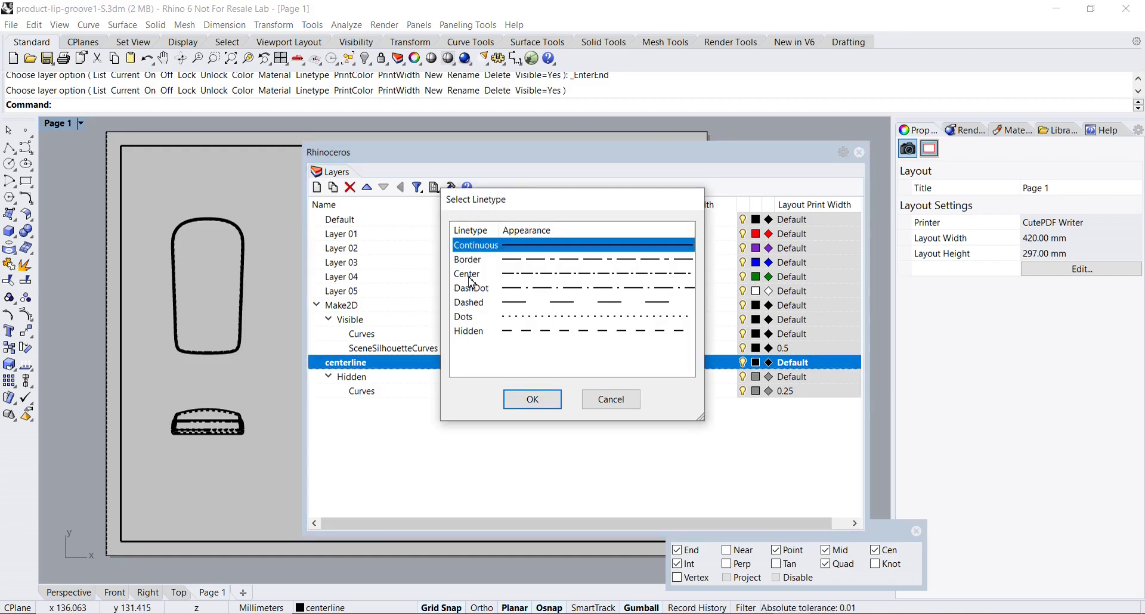
{"action": "left_click", "coordinate": [533, 276]}
{"action": "left_click", "coordinate": [550, 399]}
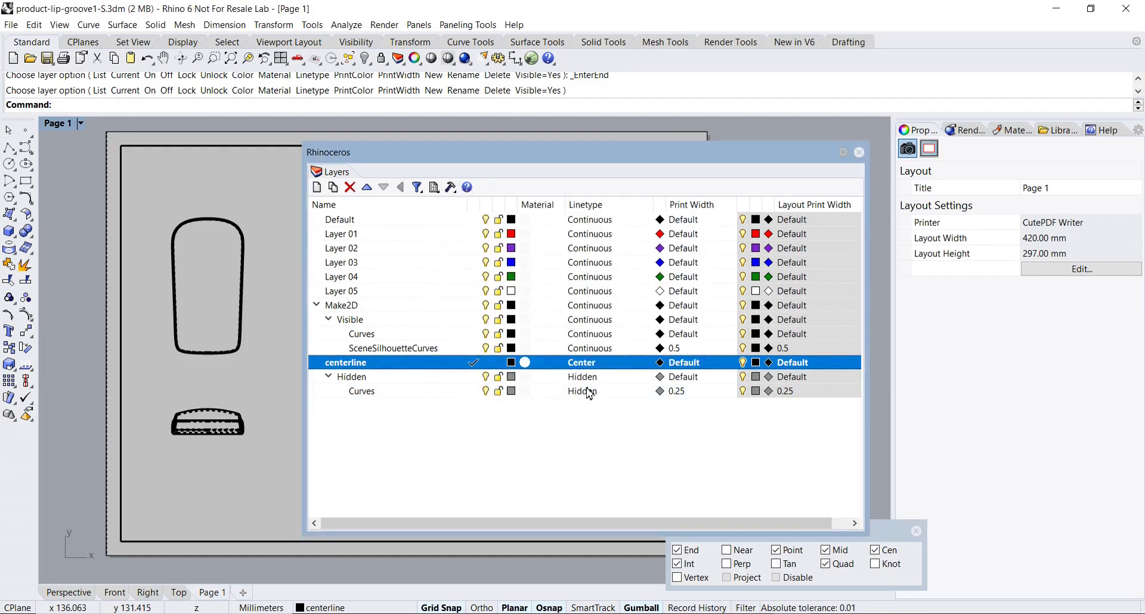
{"action": "left_click", "coordinate": [686, 366]}
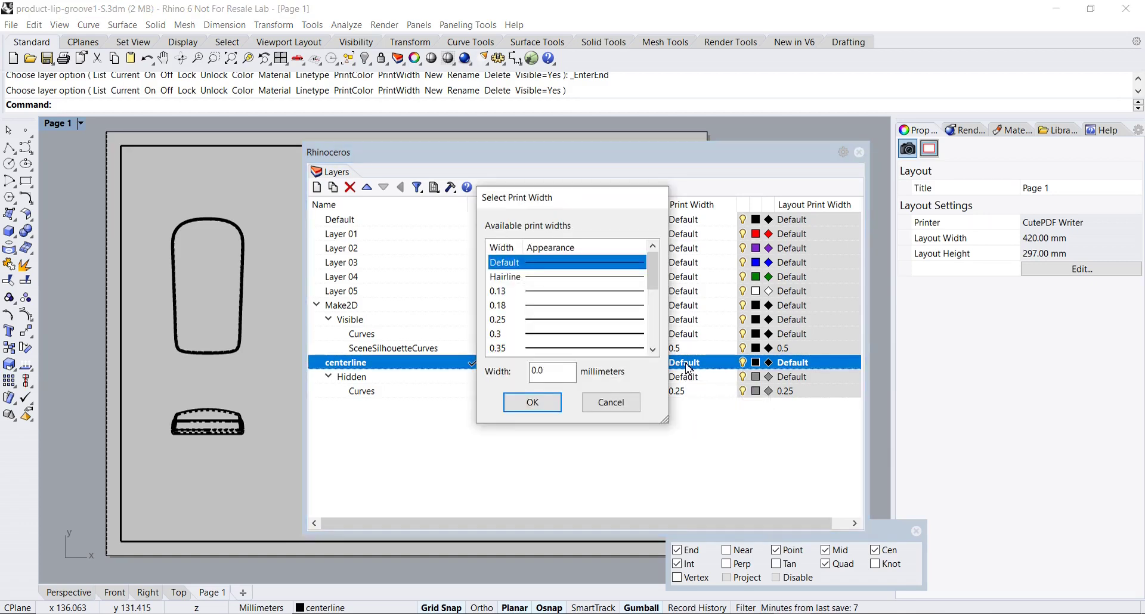
{"action": "left_click", "coordinate": [539, 310]}
{"action": "left_click", "coordinate": [543, 407]}
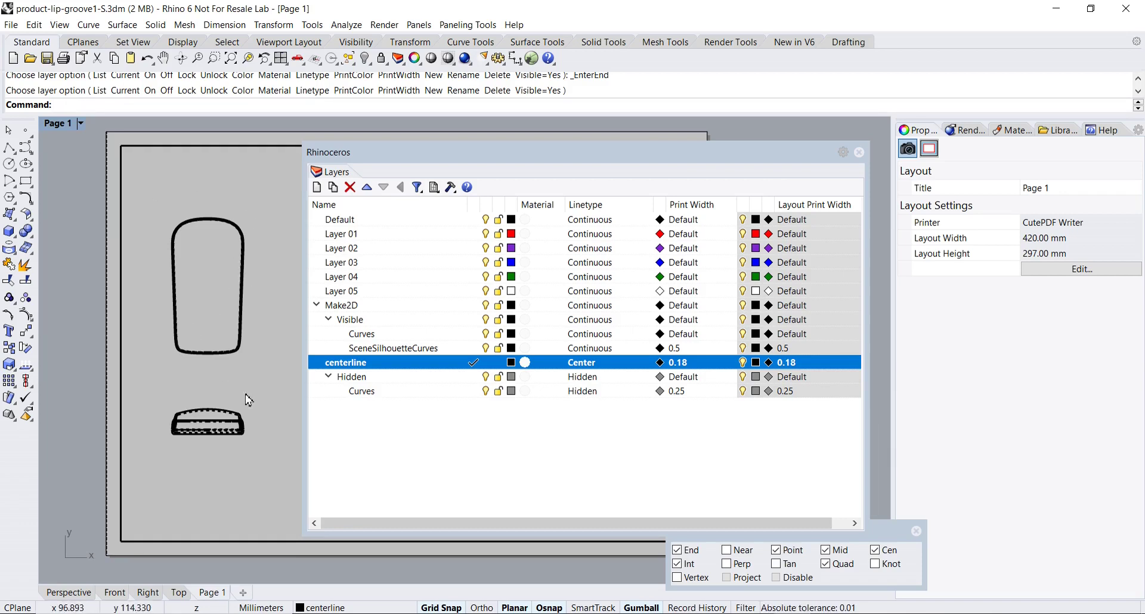
Step: Move the Layers panel to the right and recentre the top view on the page
{"action": "left_click_drag", "start_coordinate": [468, 154], "coordinate": [796, 197]}
{"action": "right_click_drag", "start_coordinate": [365, 300], "coordinate": [417, 358]}
{"action": "scroll", "coordinate": [401, 358], "scroll_direction": "up", "scroll_amount": 2}
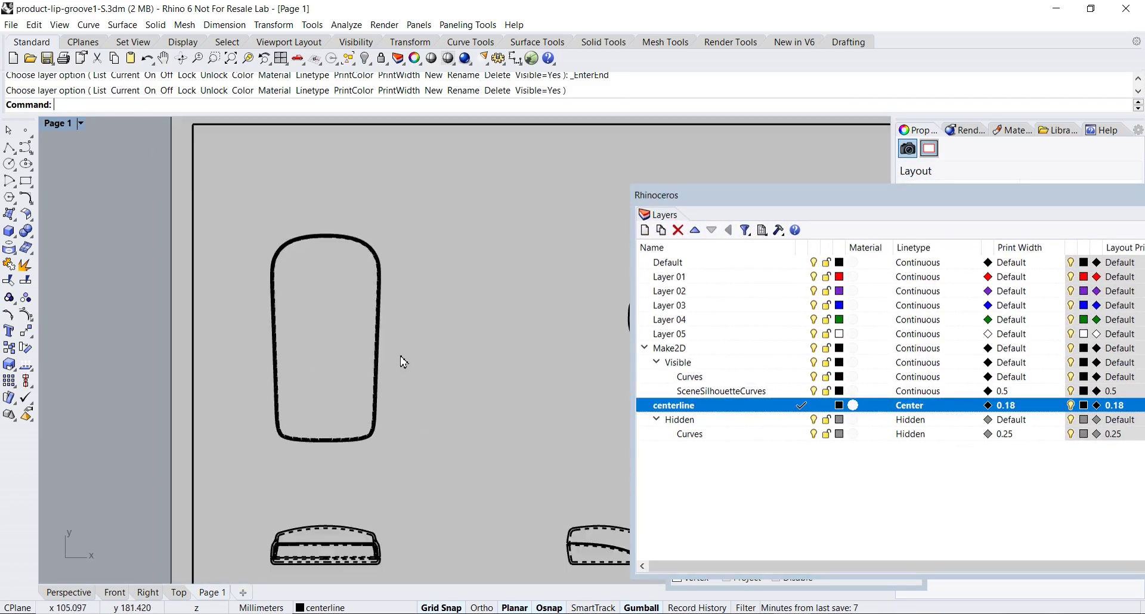
{"action": "scroll", "coordinate": [403, 362], "scroll_direction": "up", "scroll_amount": 5}
{"action": "scroll", "coordinate": [403, 362], "scroll_direction": "down", "scroll_amount": 5}
{"action": "scroll", "coordinate": [403, 362], "scroll_direction": "up", "scroll_amount": 4}
{"action": "scroll", "coordinate": [403, 361], "scroll_direction": "down", "scroll_amount": 4}
{"action": "scroll", "coordinate": [403, 361], "scroll_direction": "up", "scroll_amount": 3}
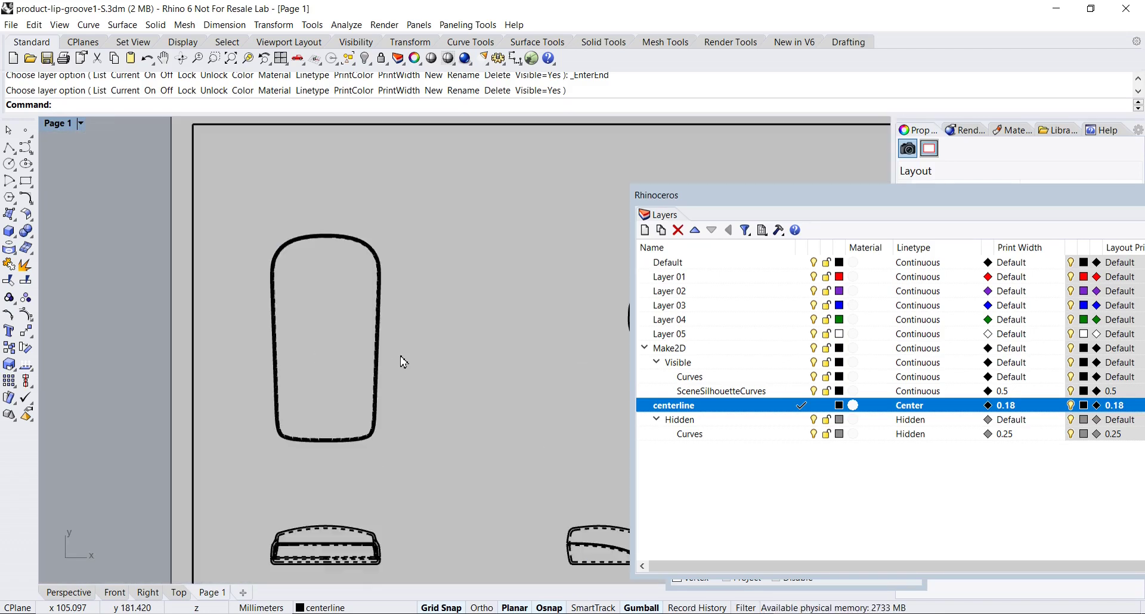
{"action": "scroll", "coordinate": [403, 361], "scroll_direction": "down", "scroll_amount": 1}
{"action": "mouse_move", "coordinate": [404, 362]}
{"action": "right_mouse_down"}
{"action": "mouse_move", "coordinate": [373, 378]}
{"action": "mouse_move", "coordinate": [358, 352]}
{"action": "mouse_move", "coordinate": [391, 335]}
{"action": "mouse_move", "coordinate": [397, 374]}
{"action": "mouse_move", "coordinate": [404, 367]}
{"action": "right_mouse_up"}
{"action": "scroll", "coordinate": [388, 329], "scroll_direction": "up", "scroll_amount": 4}
{"action": "scroll", "coordinate": [384, 356], "scroll_direction": "up", "scroll_amount": 2}
Step: Inside the top-view detail, draw a vertical centre line down from the top outline's midpoint
{"action": "double_click", "coordinate": [413, 367]}
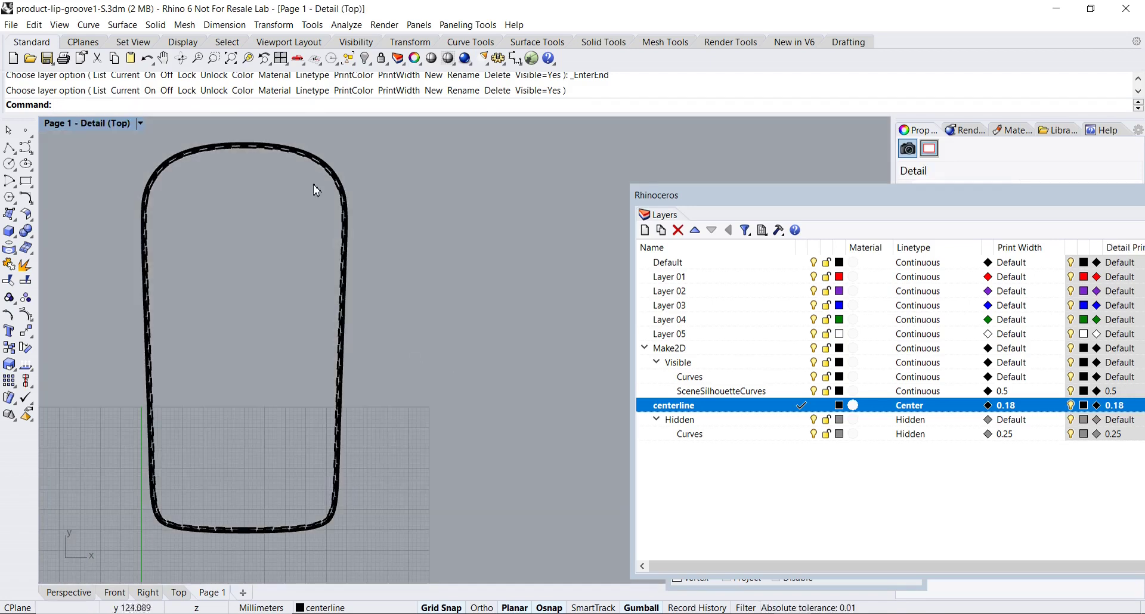
{"action": "left_click", "coordinate": [8, 147]}
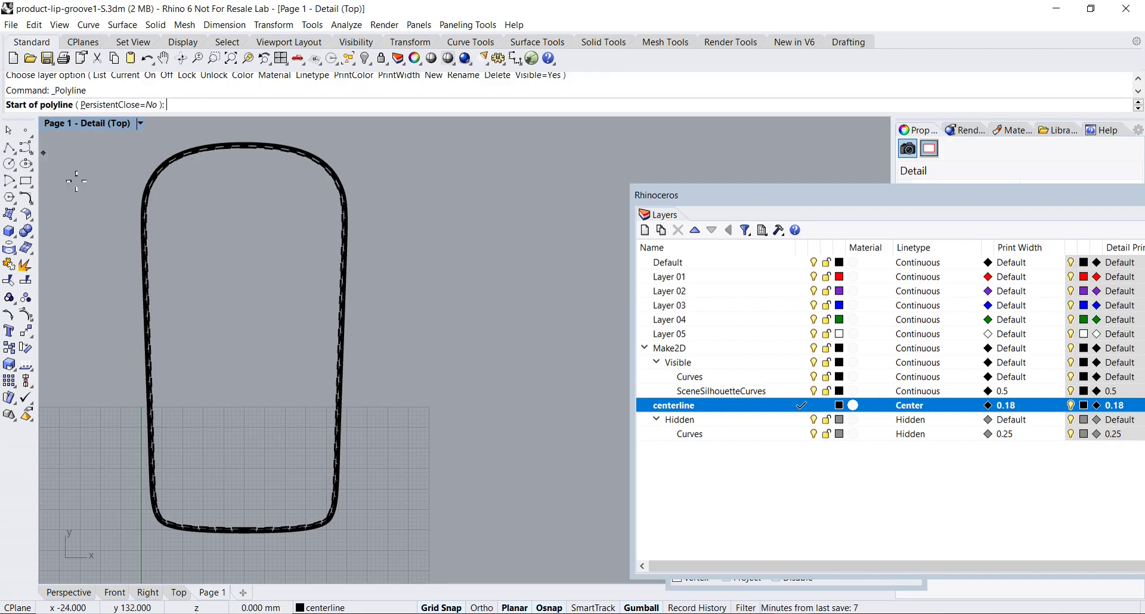
{"action": "left_click", "coordinate": [245, 143]}
{"action": "key", "text": "F8"}
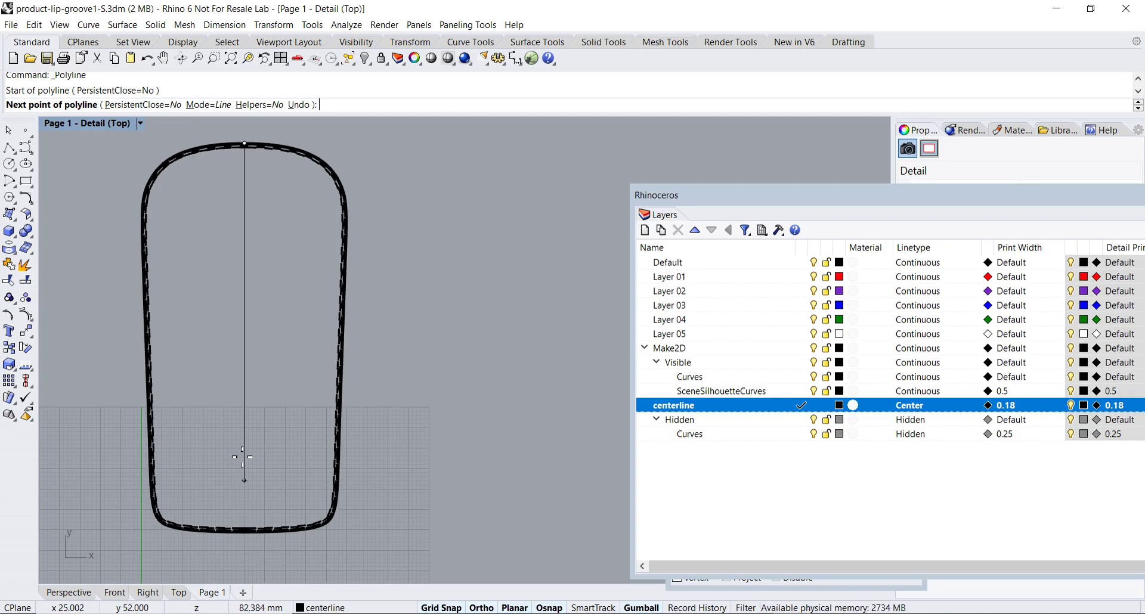
{"action": "left_click", "coordinate": [250, 374]}
{"action": "key", "text": "F8"}
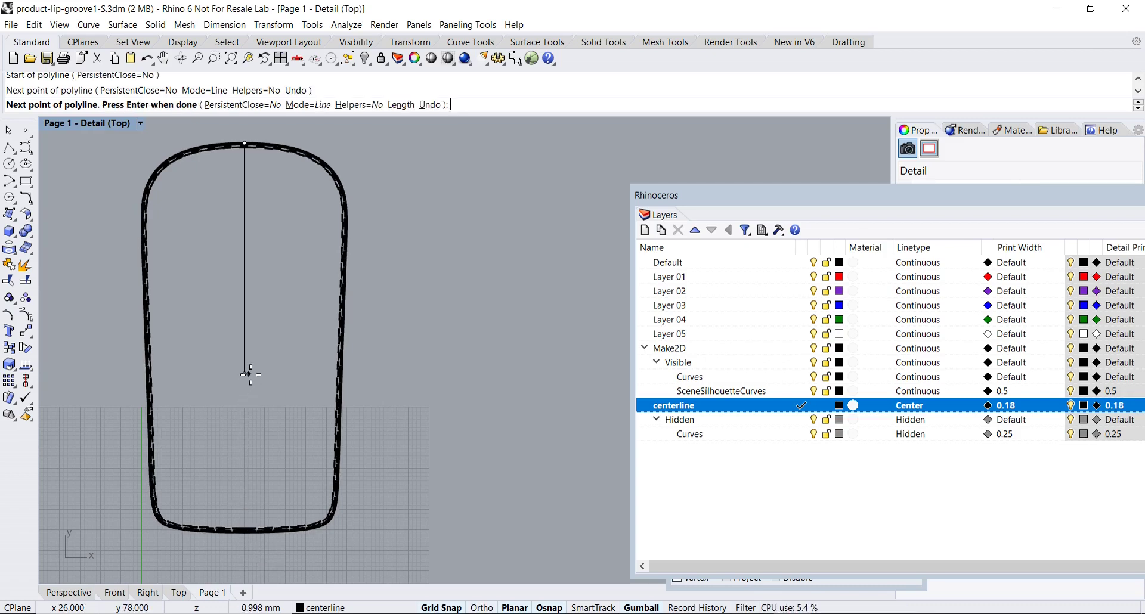
{"action": "key", "text": "Return"}
Step: Move the centre line about 42 mm down through the side view and shorten its lower end
{"action": "left_click", "coordinate": [244, 309]}
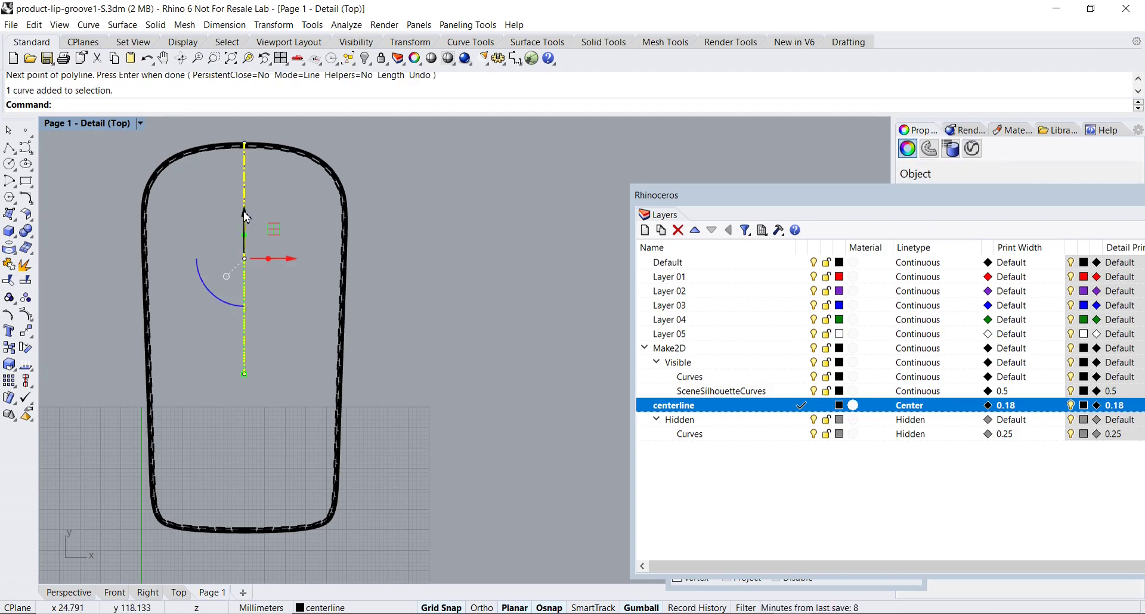
{"action": "left_click_drag", "start_coordinate": [244, 216], "coordinate": [245, 578]}
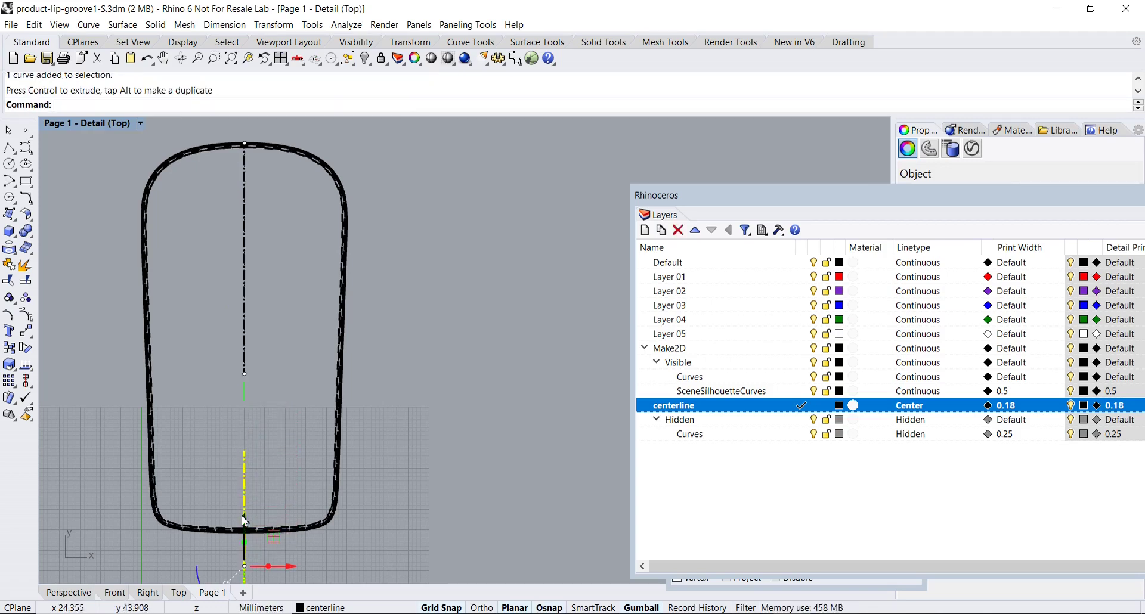
{"action": "double_click", "coordinate": [269, 335]}
{"action": "scroll", "coordinate": [266, 332], "scroll_direction": "up", "scroll_amount": 4}
{"action": "right_click_drag", "start_coordinate": [267, 332], "coordinate": [280, 225]}
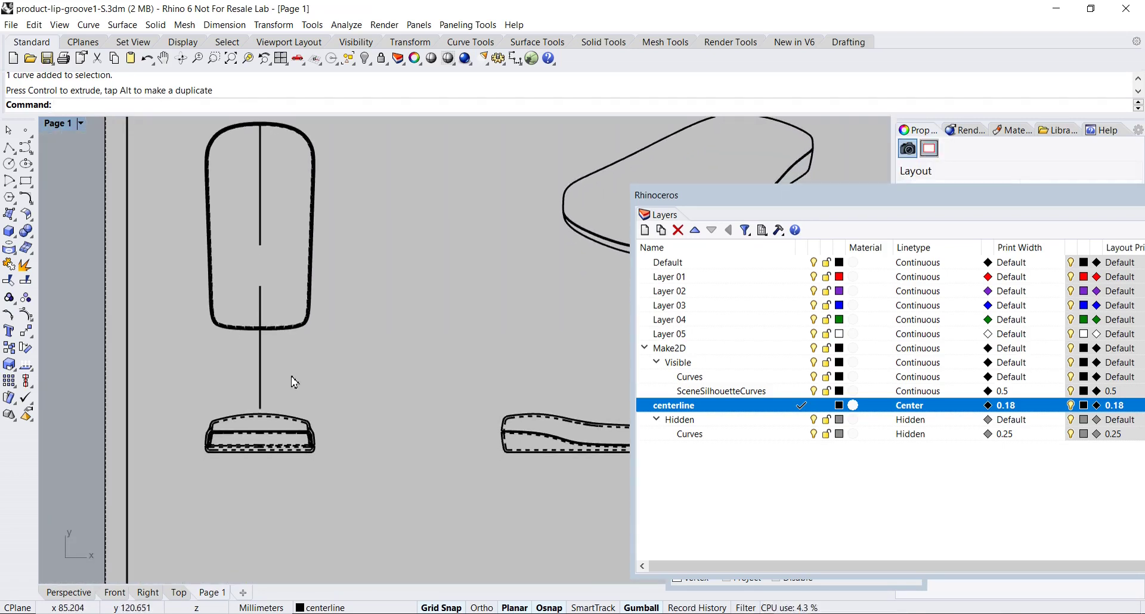
{"action": "double_click", "coordinate": [289, 372]}
{"action": "left_click", "coordinate": [260, 365]}
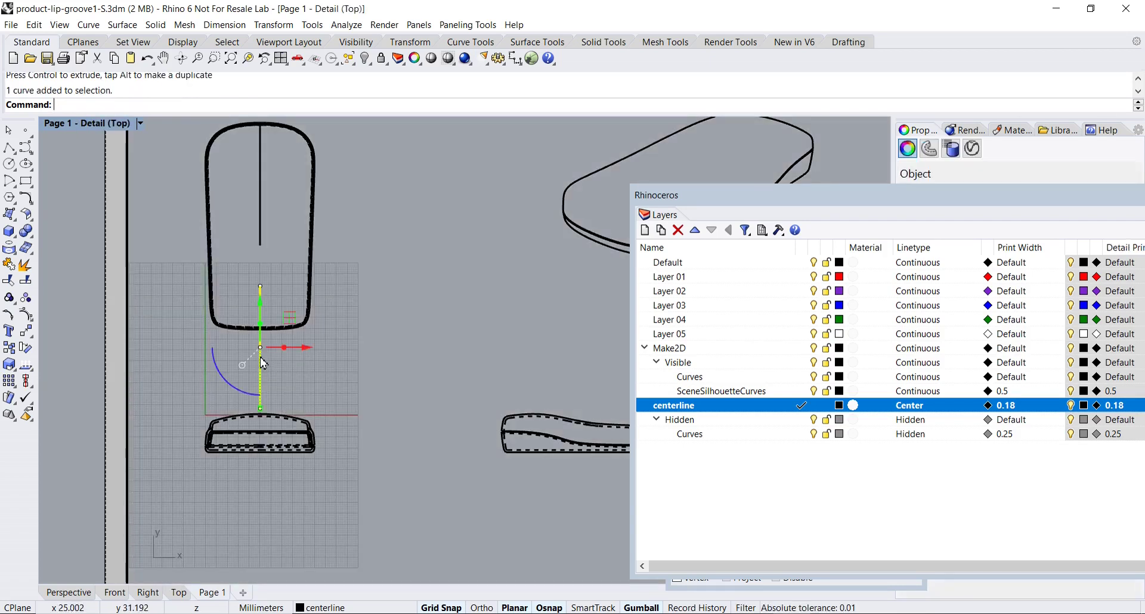
{"action": "left_click_drag", "start_coordinate": [263, 305], "coordinate": [264, 391]}
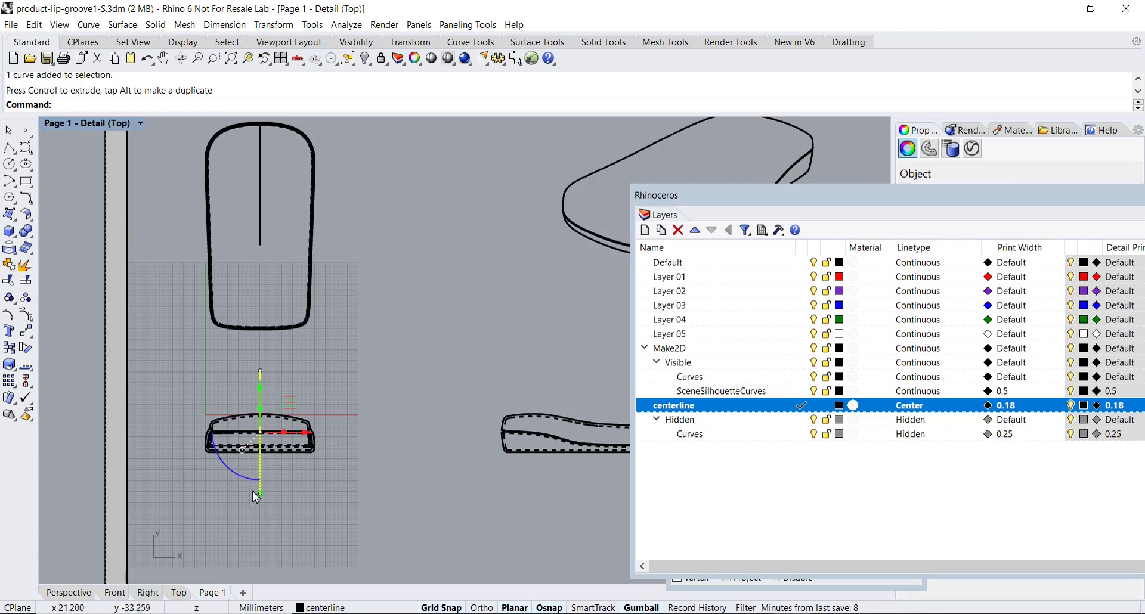
{"action": "left_click_drag", "start_coordinate": [261, 496], "coordinate": [262, 470]}
{"action": "left_click", "coordinate": [356, 430]}
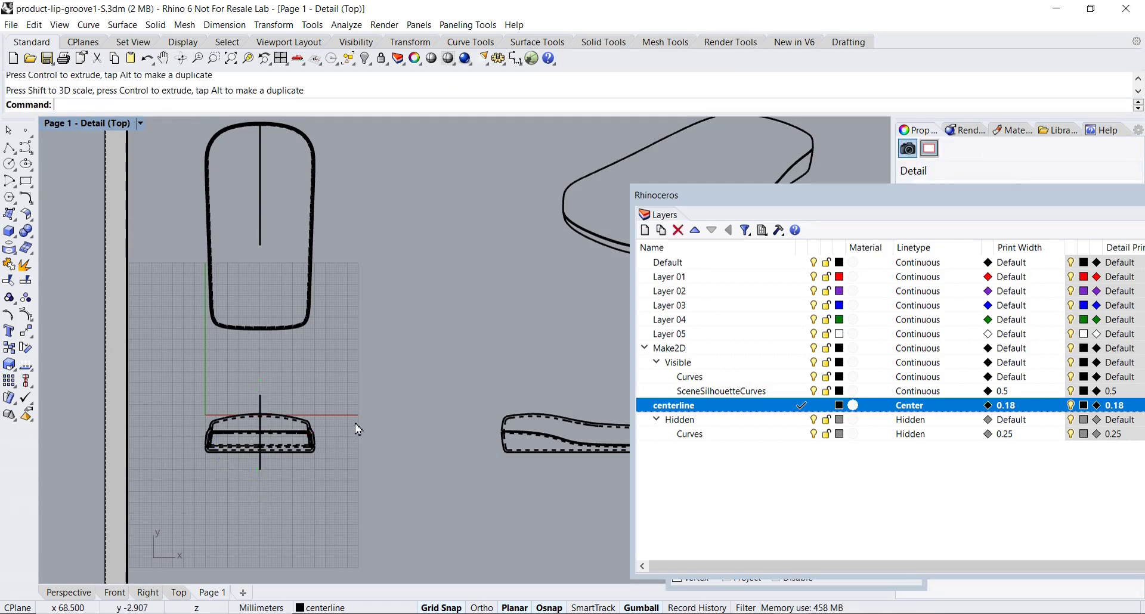
Step: Stretch the centerline so it runs past both ends of the casing outline
{"action": "left_click", "coordinate": [262, 233]}
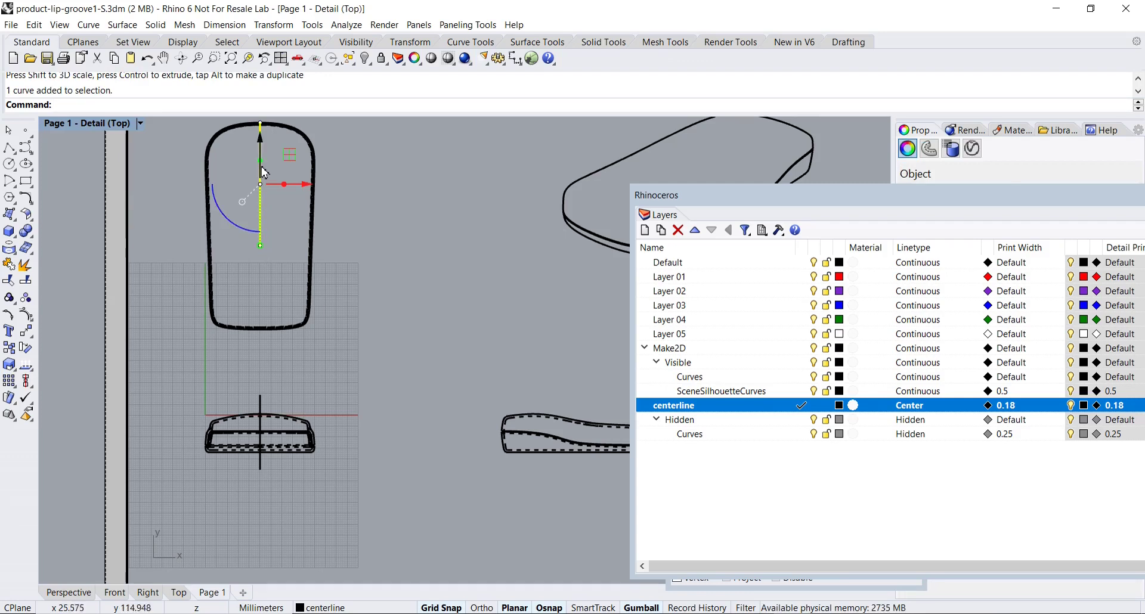
{"action": "left_click_drag", "start_coordinate": [261, 249], "coordinate": [263, 254]}
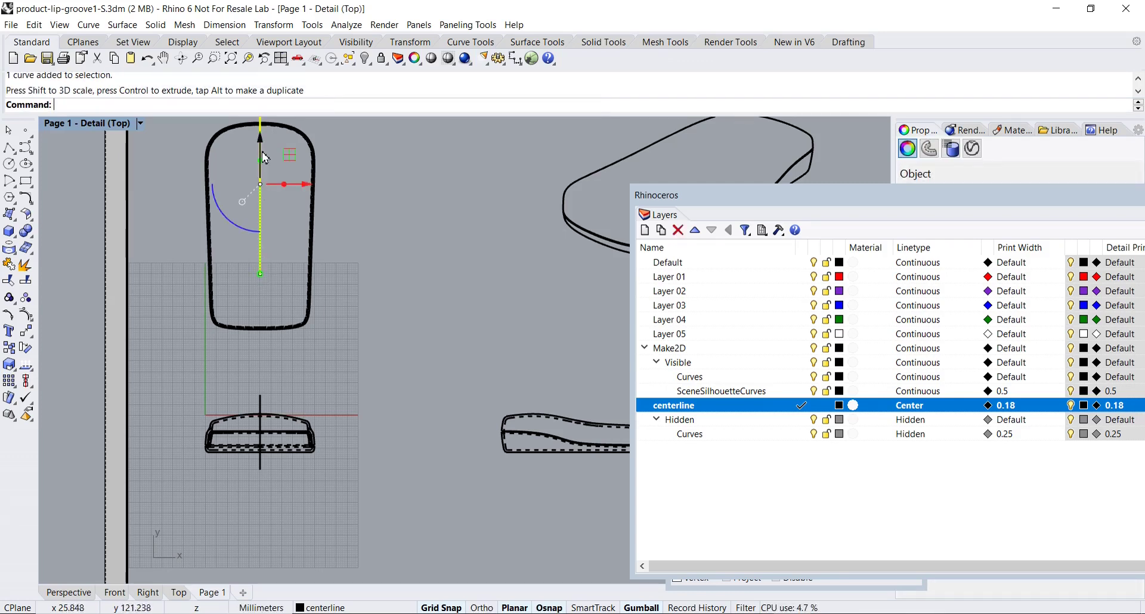
{"action": "left_click_drag", "start_coordinate": [263, 146], "coordinate": [259, 187]}
{"action": "left_click_drag", "start_coordinate": [258, 320], "coordinate": [262, 341]}
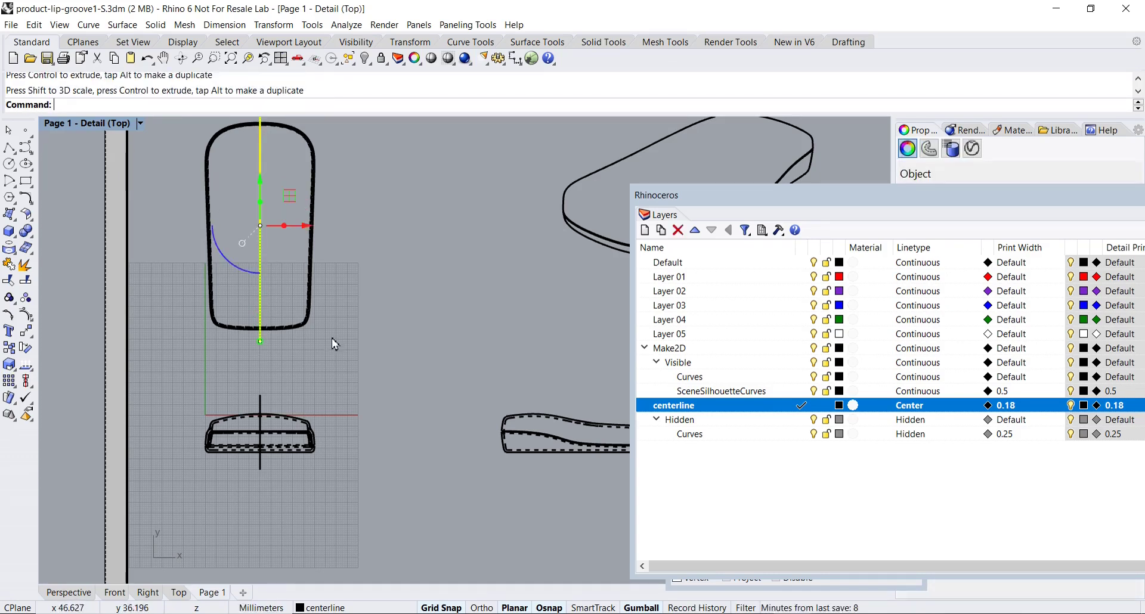
Step: Return to the page, frame the whole sheet, and move the Layers window off the drawing
{"action": "double_click", "coordinate": [401, 323]}
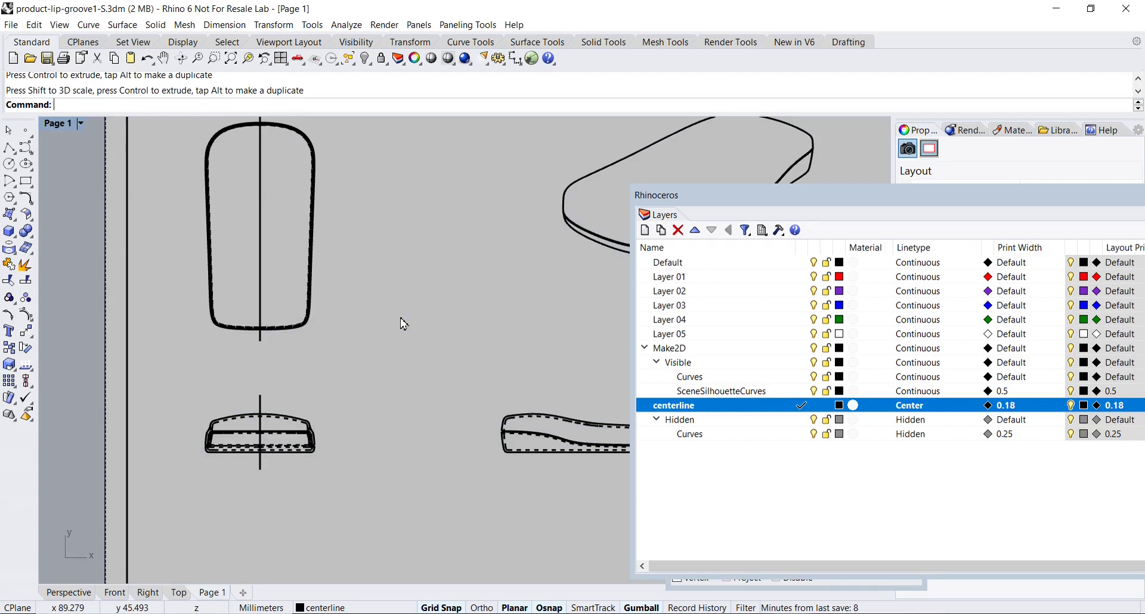
{"action": "scroll", "coordinate": [400, 322], "scroll_direction": "down", "scroll_amount": 3}
{"action": "scroll", "coordinate": [382, 319], "scroll_direction": "up", "scroll_amount": 4}
{"action": "scroll", "coordinate": [377, 316], "scroll_direction": "up", "scroll_amount": 2}
{"action": "scroll", "coordinate": [376, 318], "scroll_direction": "down", "scroll_amount": 5}
{"action": "right_click_drag", "start_coordinate": [376, 318], "coordinate": [219, 300]}
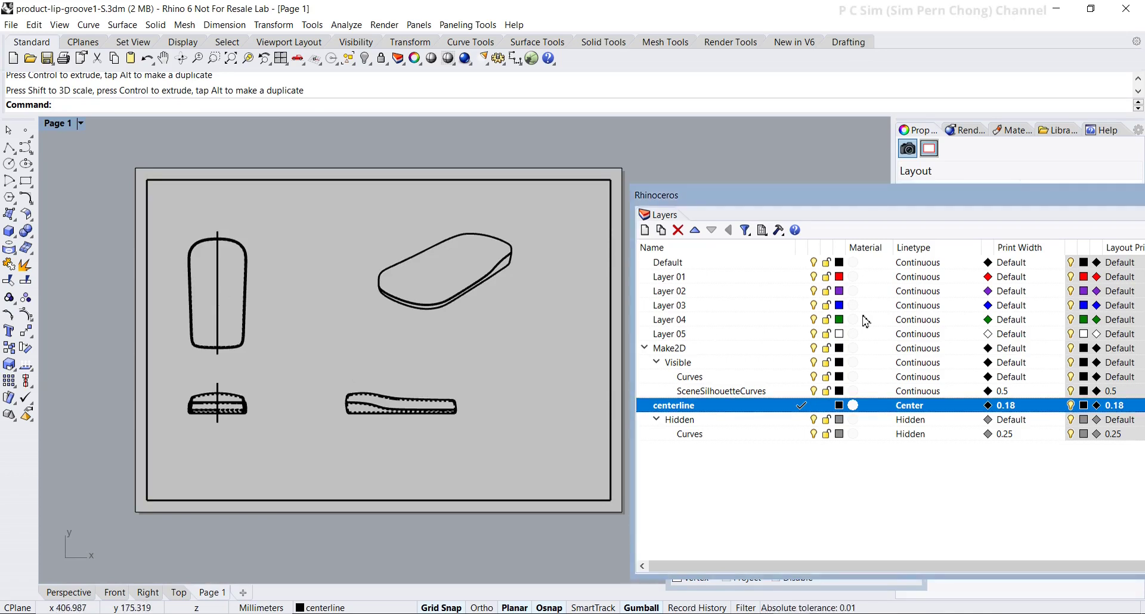
{"action": "left_click_drag", "start_coordinate": [847, 199], "coordinate": [720, 164]}
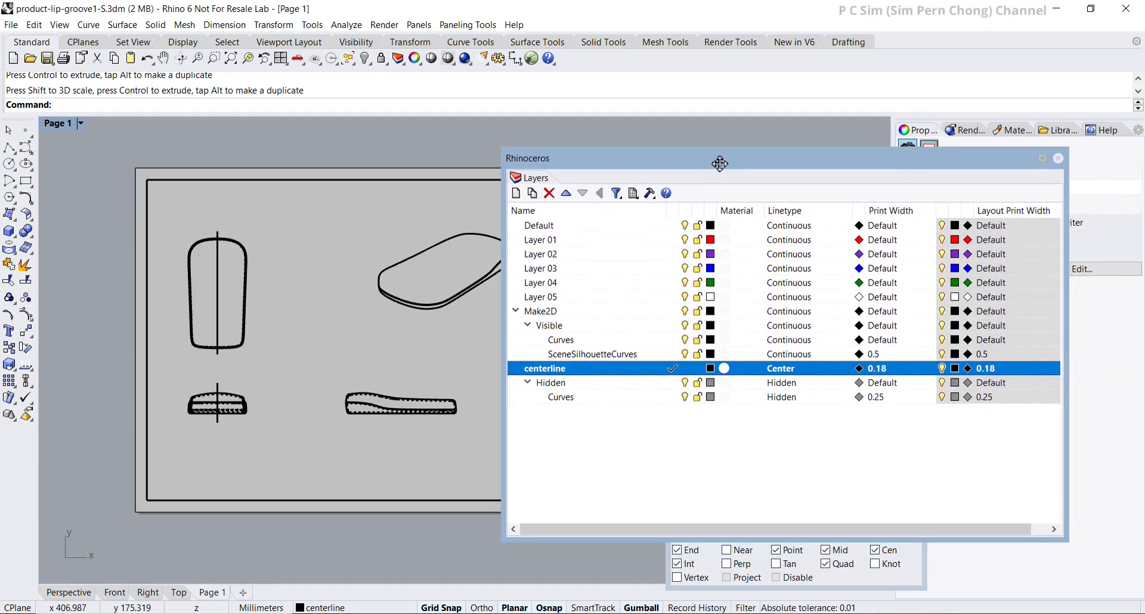
Step: Create a layer named 'dimension', make it current, and set its print width to 0.18
{"action": "left_click", "coordinate": [604, 470]}
{"action": "left_click", "coordinate": [516, 194]}
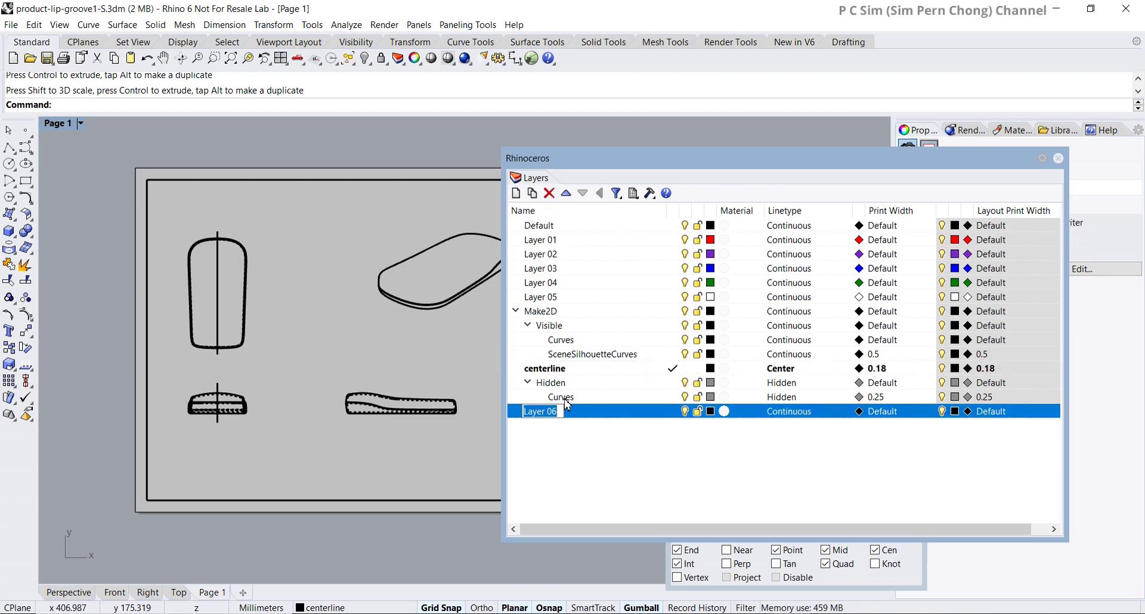
{"action": "type", "text": "dimension"}
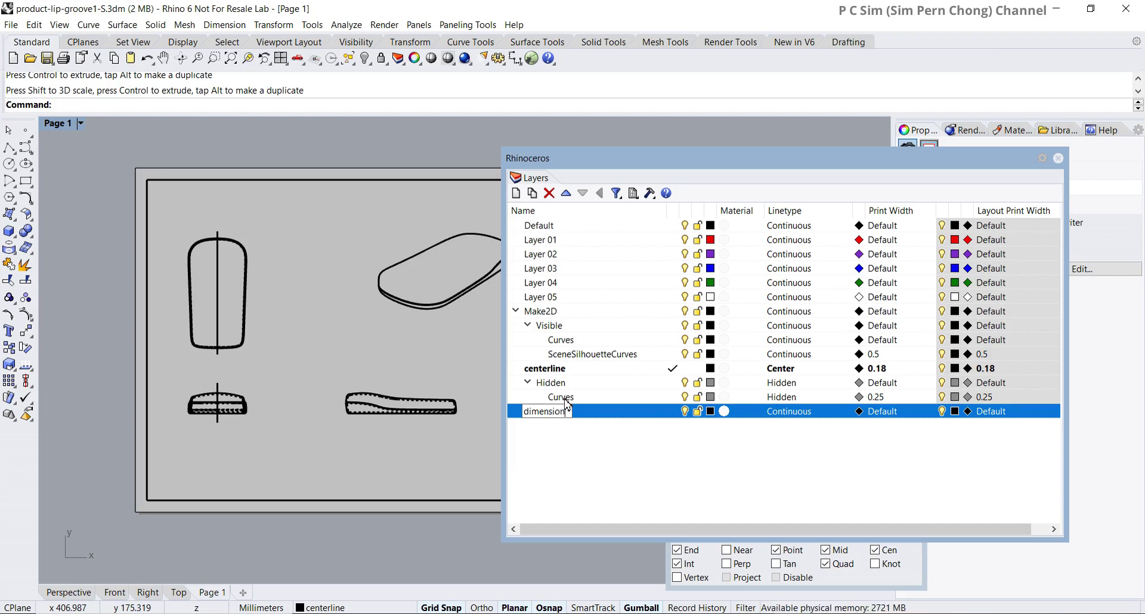
{"action": "key", "text": "Return"}
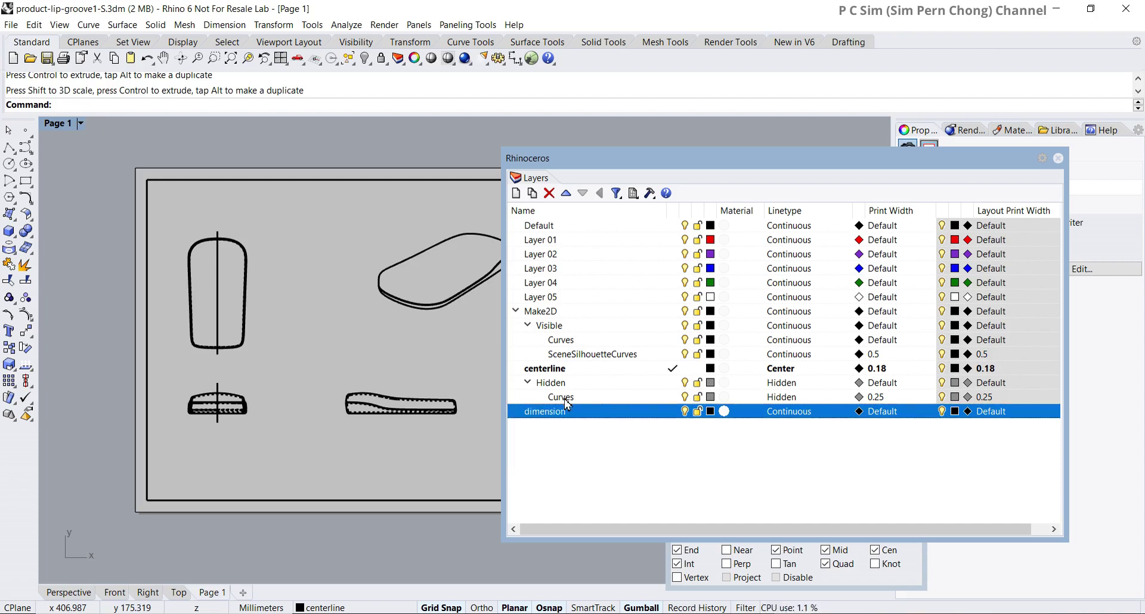
{"action": "double_click", "coordinate": [630, 414]}
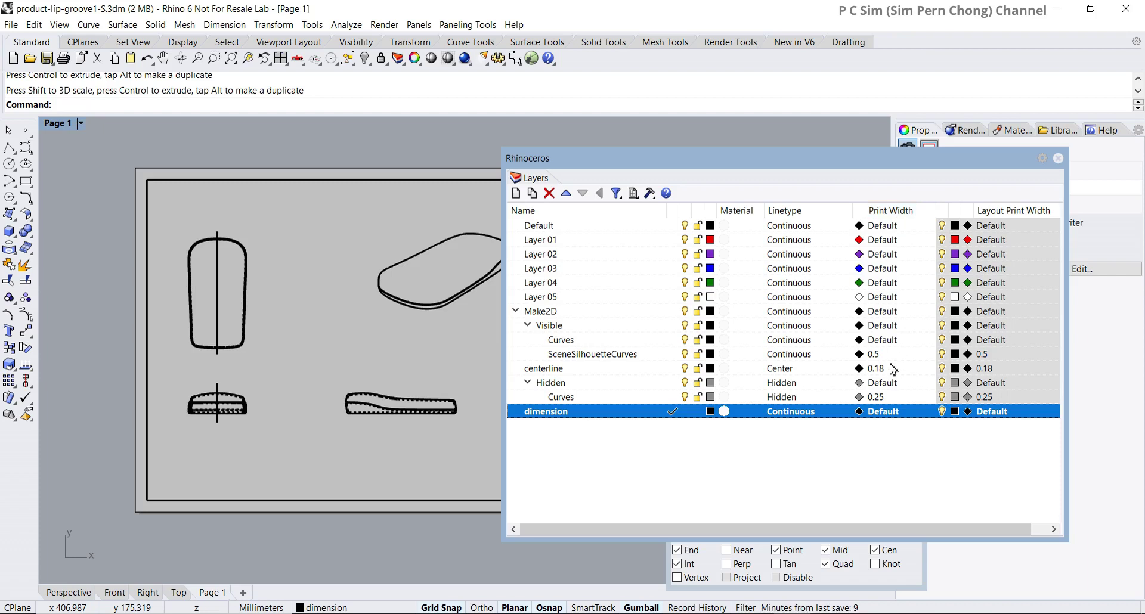
{"action": "left_click", "coordinate": [885, 419]}
{"action": "left_click", "coordinate": [529, 306]}
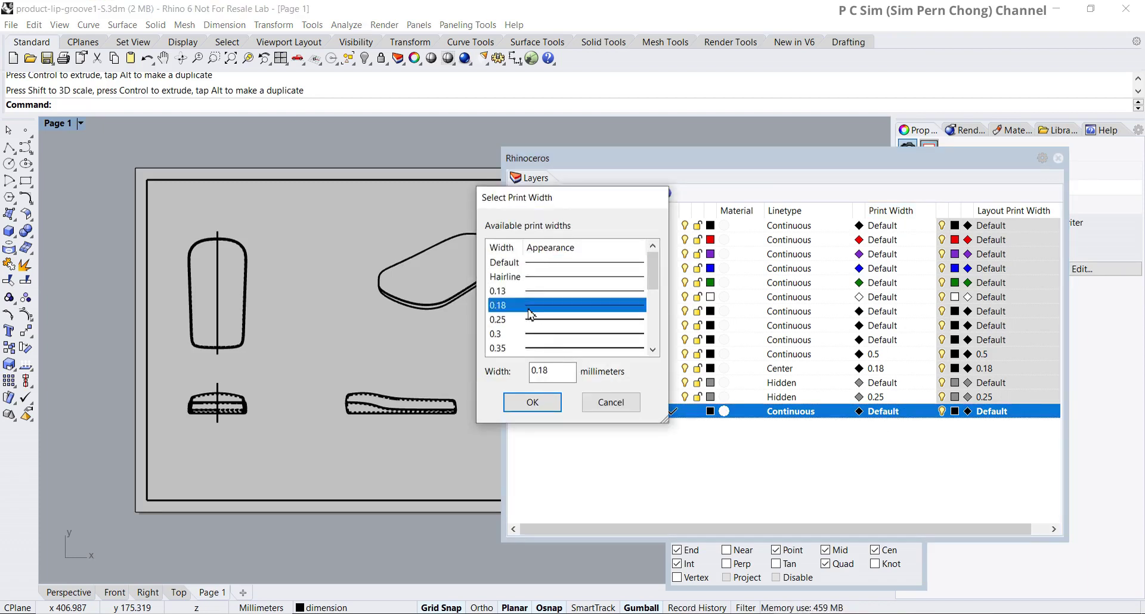
{"action": "left_click", "coordinate": [532, 403]}
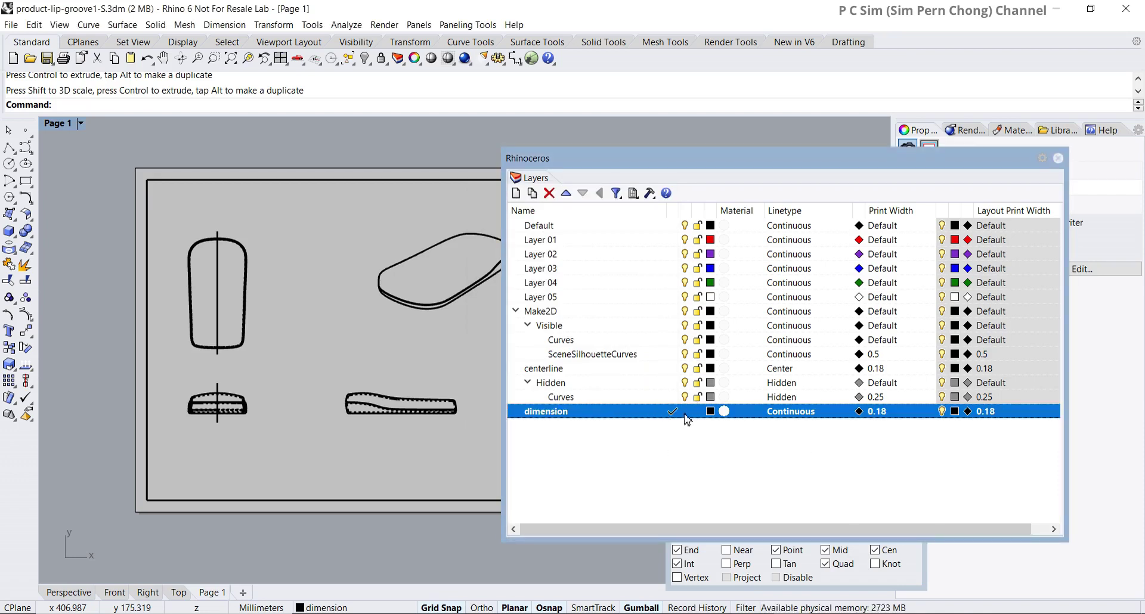
{"action": "left_click_drag", "start_coordinate": [613, 160], "coordinate": [748, 182]}
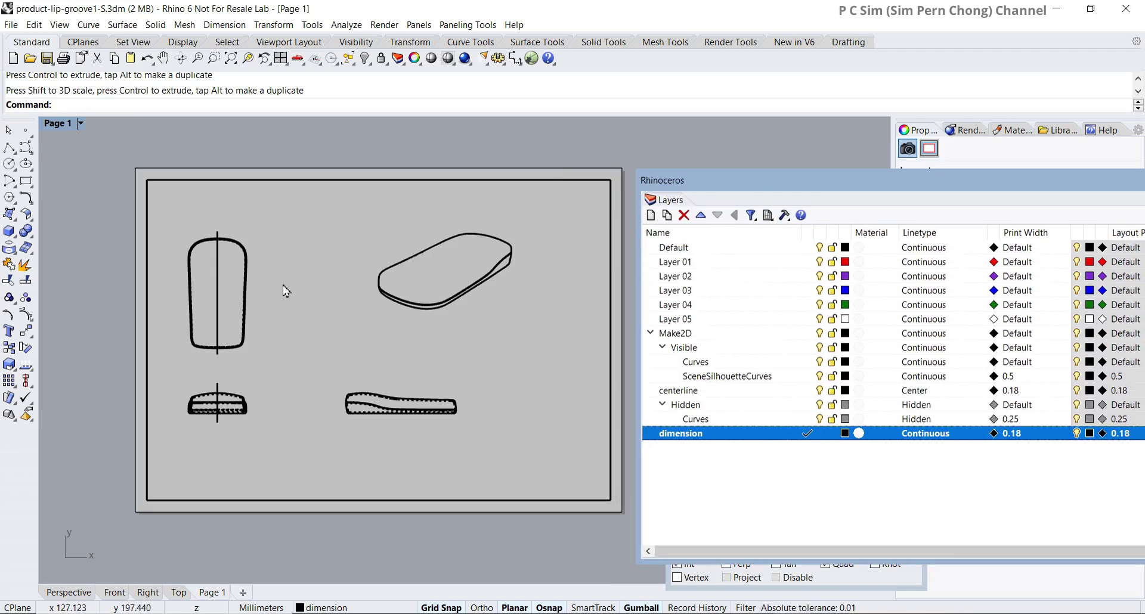
Step: Add a vertical 94.99 mm linear dimension left of the top-view outline
{"action": "scroll", "coordinate": [287, 292], "scroll_direction": "up", "scroll_amount": 5}
{"action": "scroll", "coordinate": [325, 303], "scroll_direction": "up", "scroll_amount": 2}
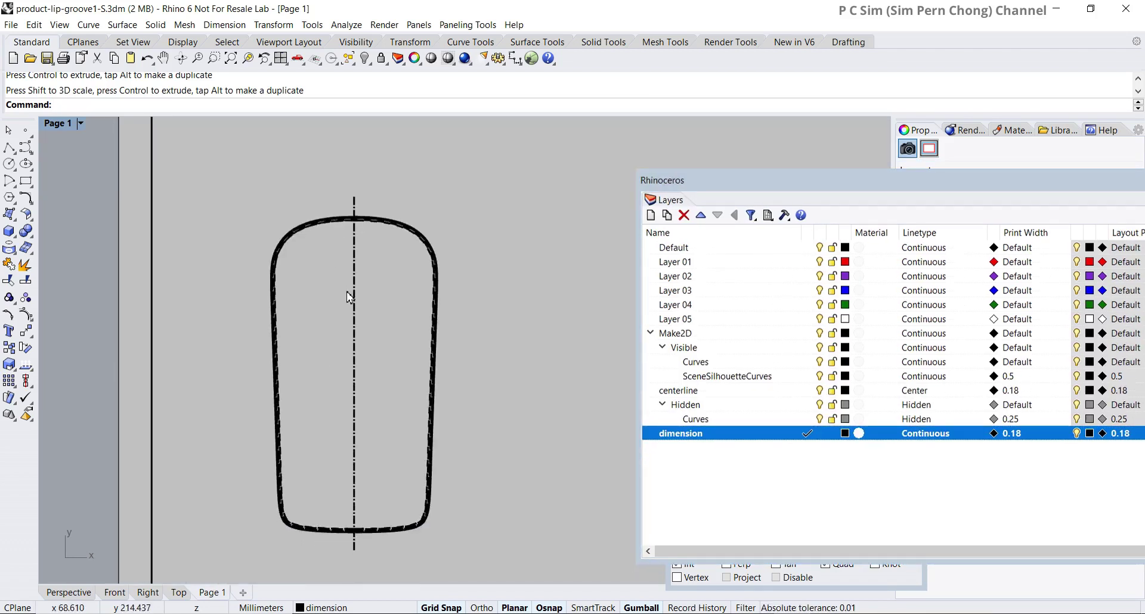
{"action": "right_click_drag", "start_coordinate": [351, 298], "coordinate": [346, 266]}
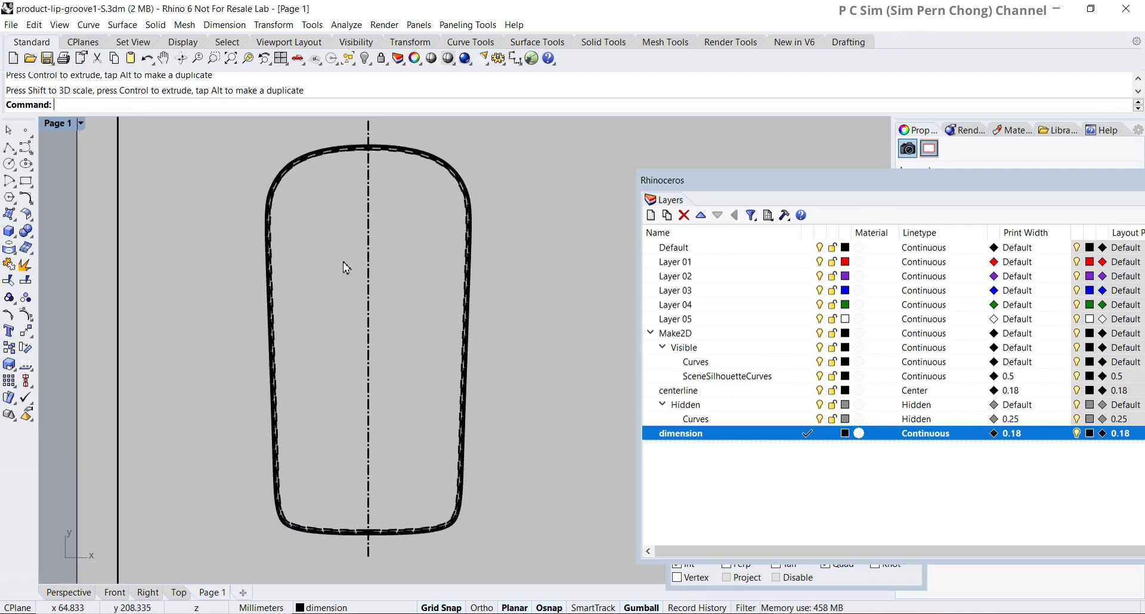
{"action": "double_click", "coordinate": [343, 266]}
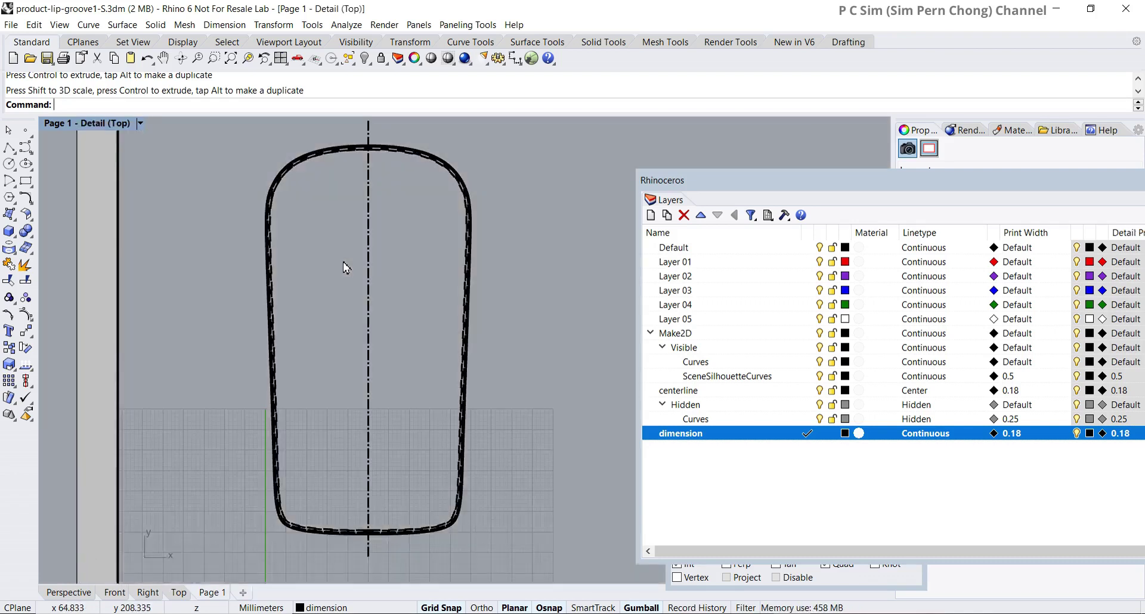
{"action": "left_click", "coordinate": [225, 26]}
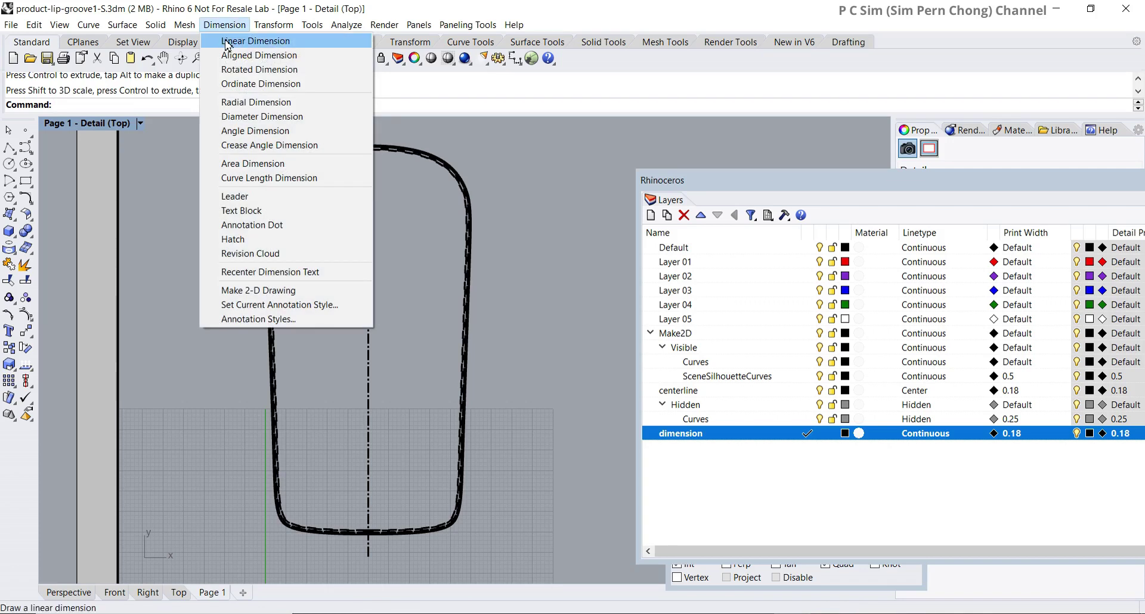
{"action": "left_click", "coordinate": [228, 41]}
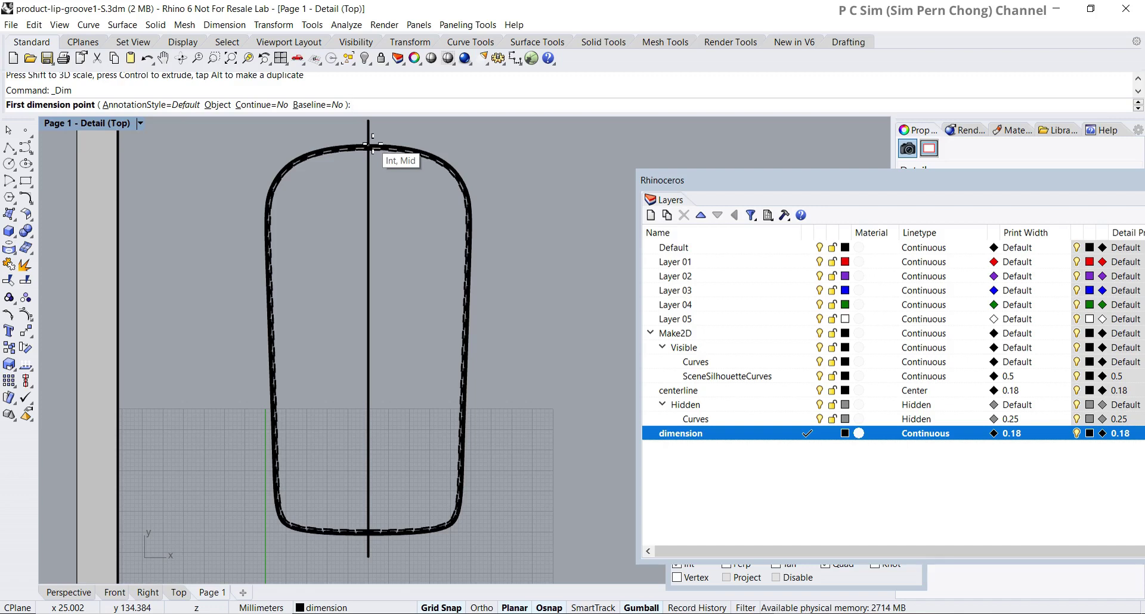
{"action": "left_click", "coordinate": [370, 145]}
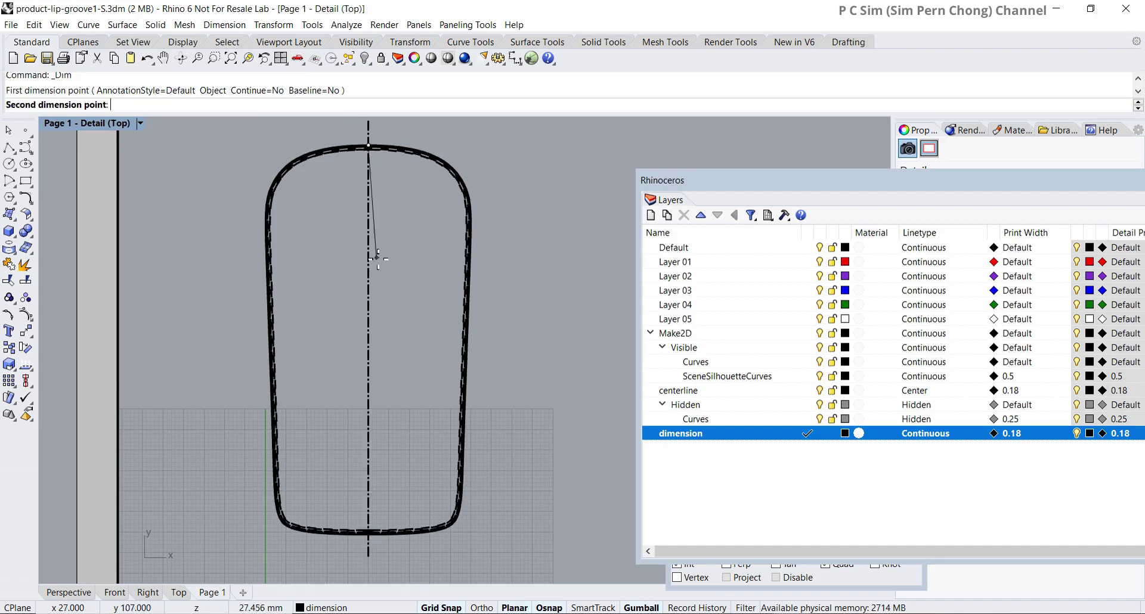
{"action": "left_click", "coordinate": [368, 541]}
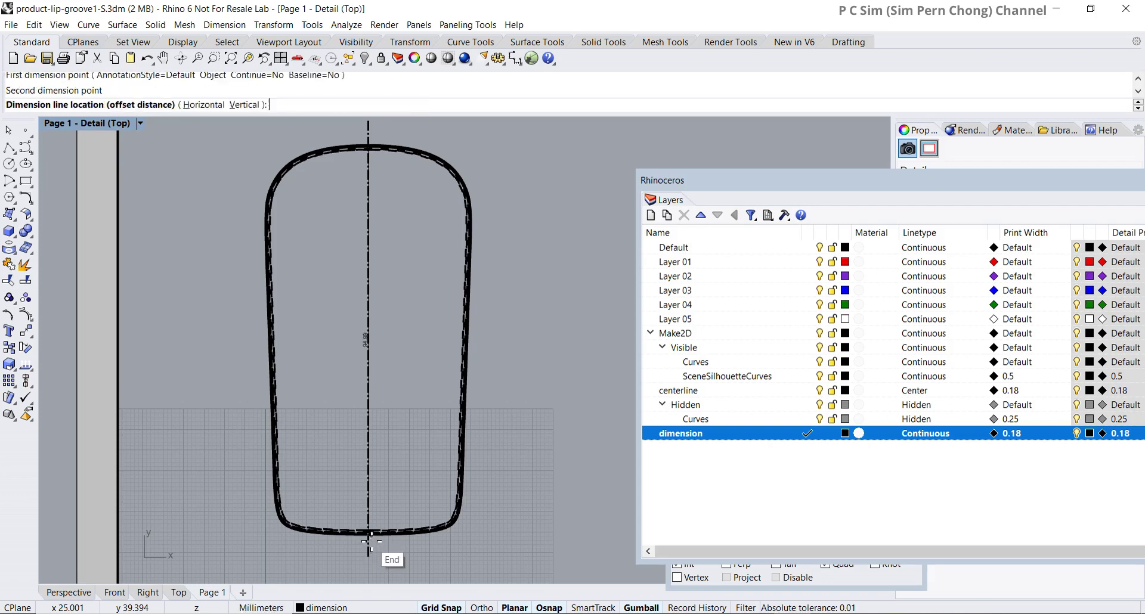
{"action": "left_click", "coordinate": [238, 470]}
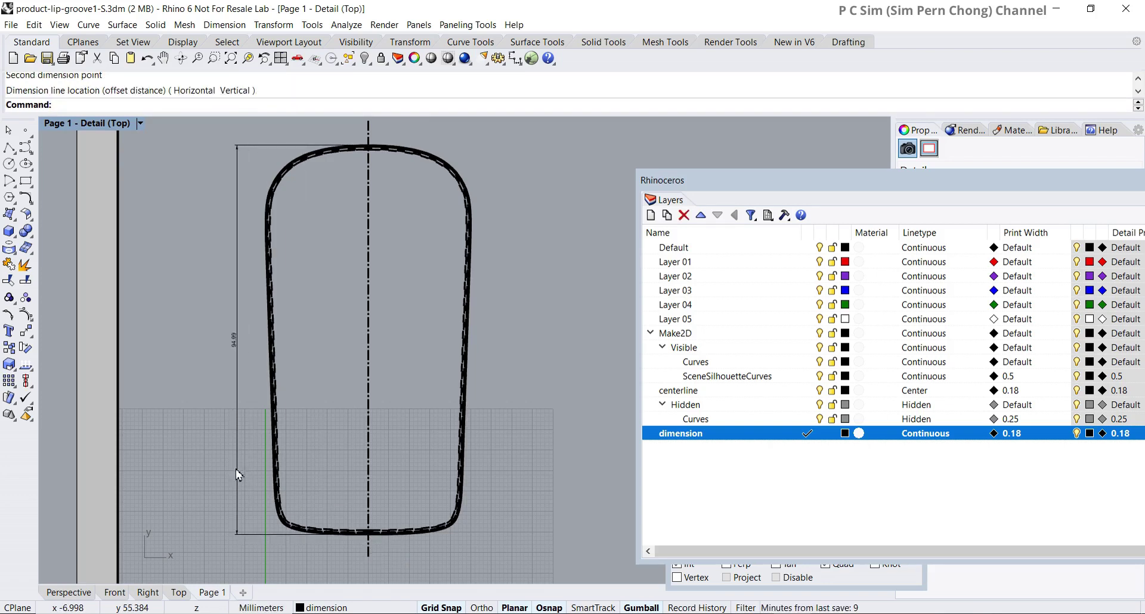
{"action": "double_click", "coordinate": [253, 475]}
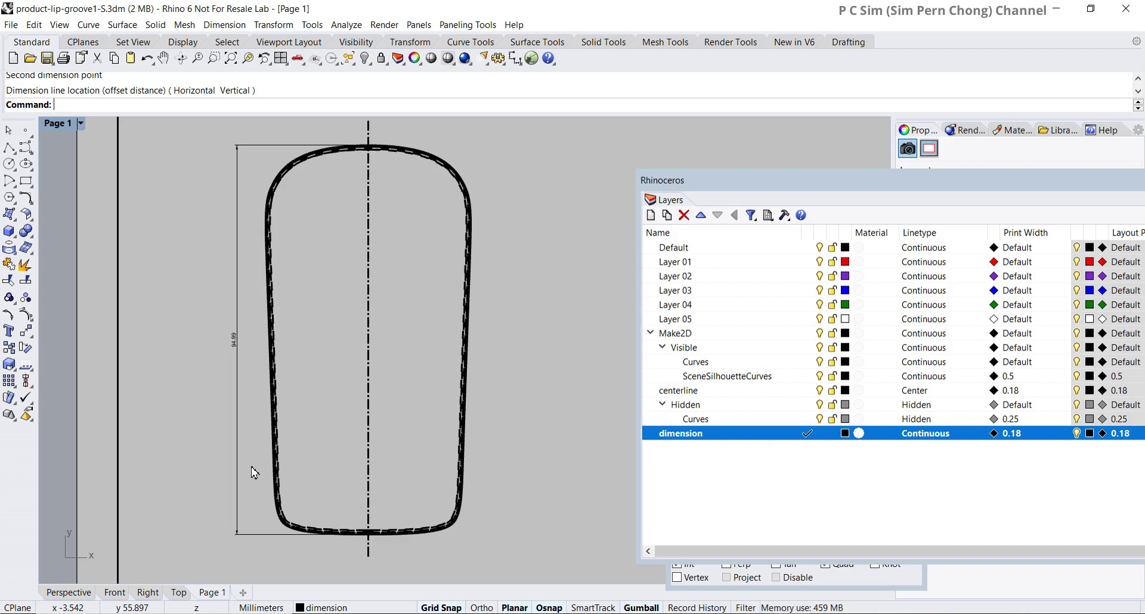
Step: Bring the front view into sight on the page and activate its detail
{"action": "scroll", "coordinate": [215, 371], "scroll_direction": "up", "scroll_amount": 3}
{"action": "scroll", "coordinate": [215, 370], "scroll_direction": "down", "scroll_amount": 5}
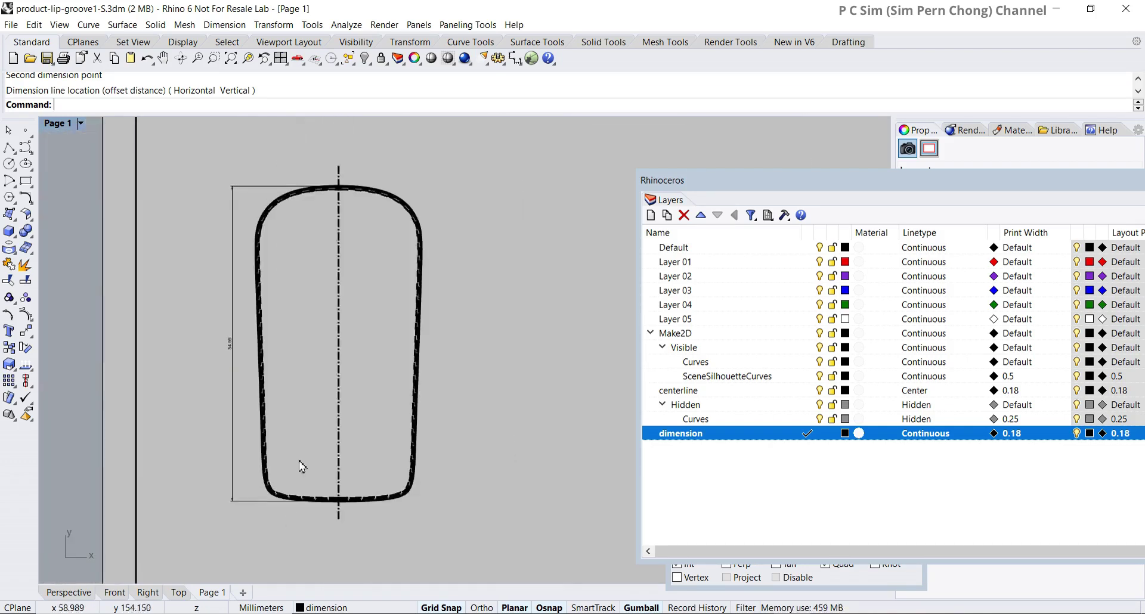
{"action": "scroll", "coordinate": [394, 499], "scroll_direction": "up", "scroll_amount": 3}
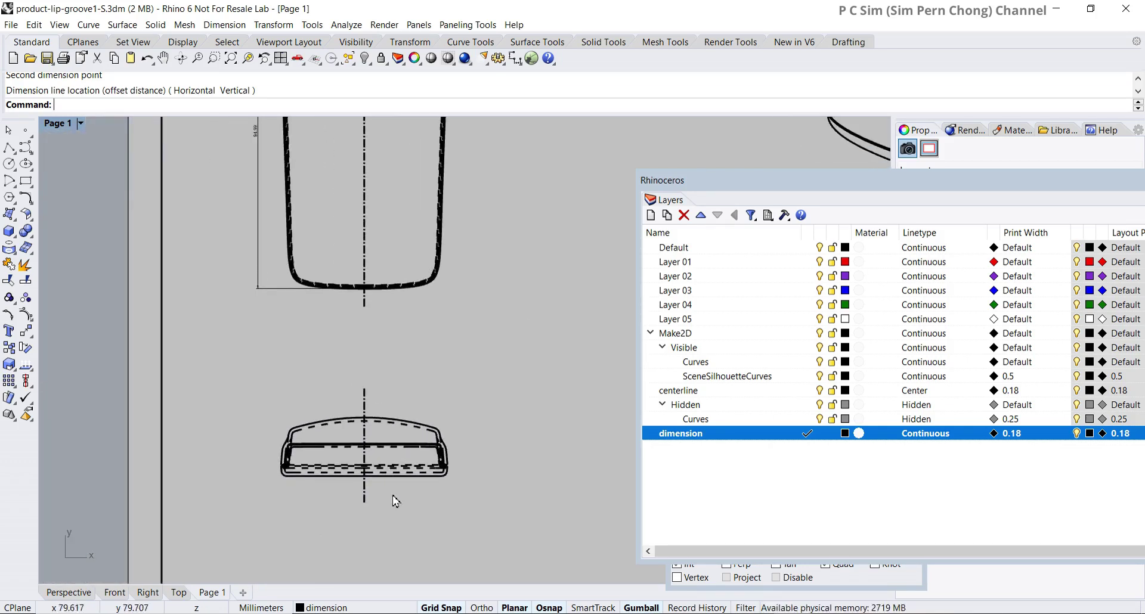
{"action": "mouse_move", "coordinate": [391, 499]}
{"action": "right_mouse_down"}
{"action": "mouse_move", "coordinate": [402, 519]}
{"action": "mouse_move", "coordinate": [410, 514]}
{"action": "mouse_move", "coordinate": [401, 477]}
{"action": "right_mouse_up"}
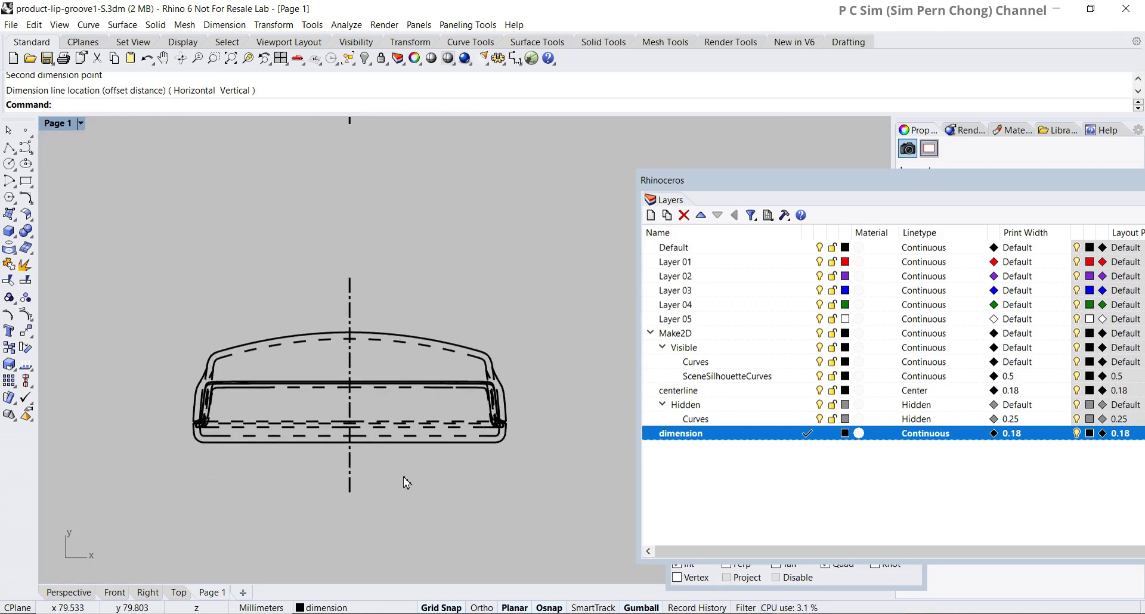
{"action": "double_click", "coordinate": [306, 471]}
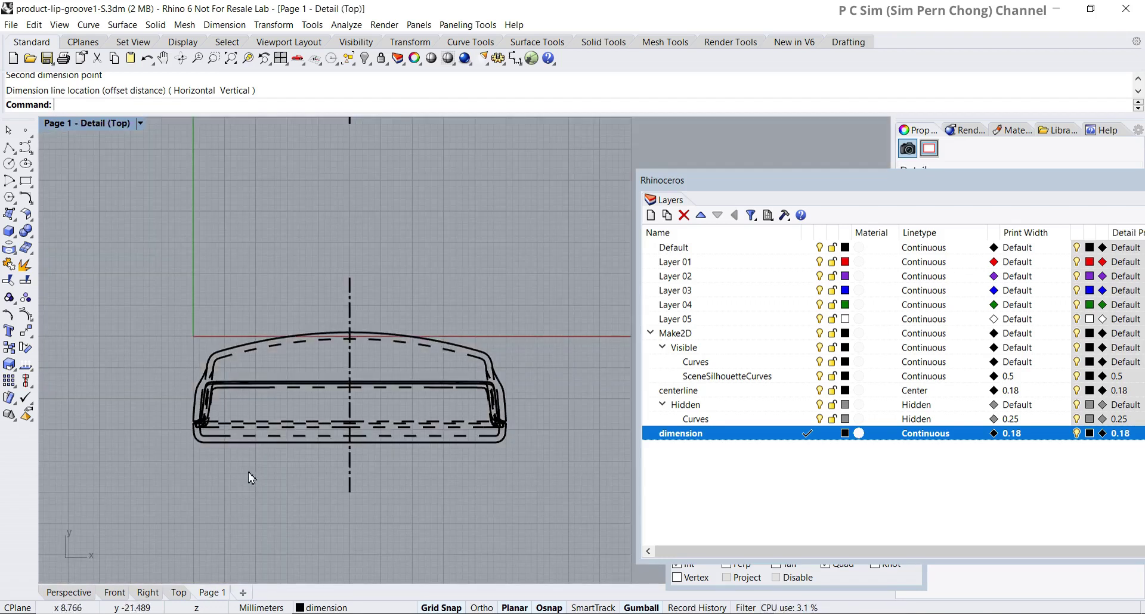
Step: Add a horizontal 50.00 mm linear dimension below the front profile
{"action": "left_click", "coordinate": [225, 25]}
{"action": "left_click", "coordinate": [241, 39]}
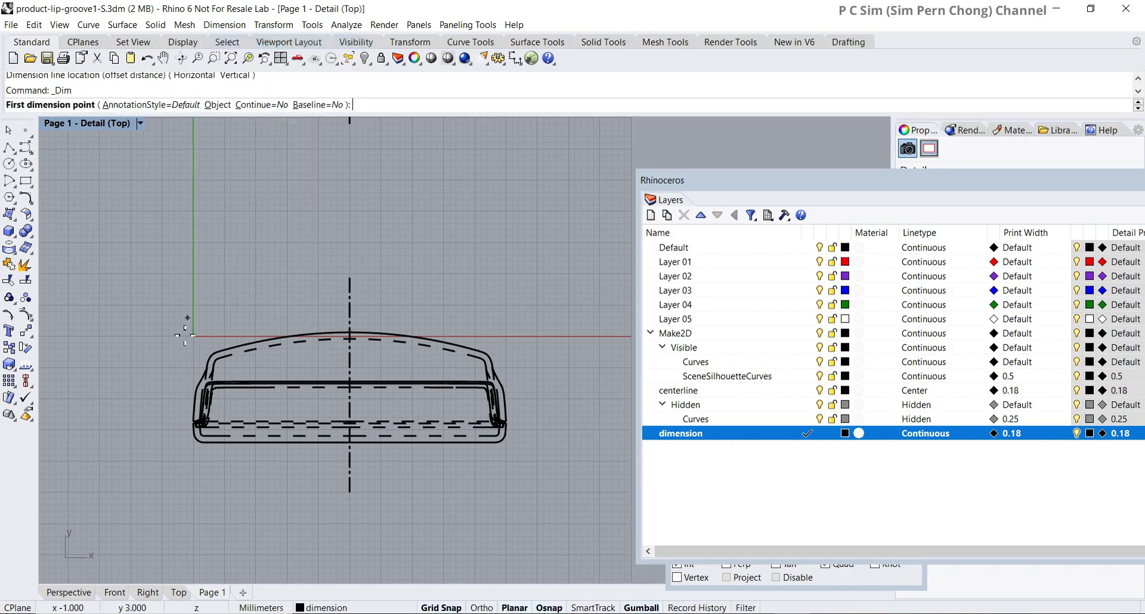
{"action": "left_click", "coordinate": [194, 424]}
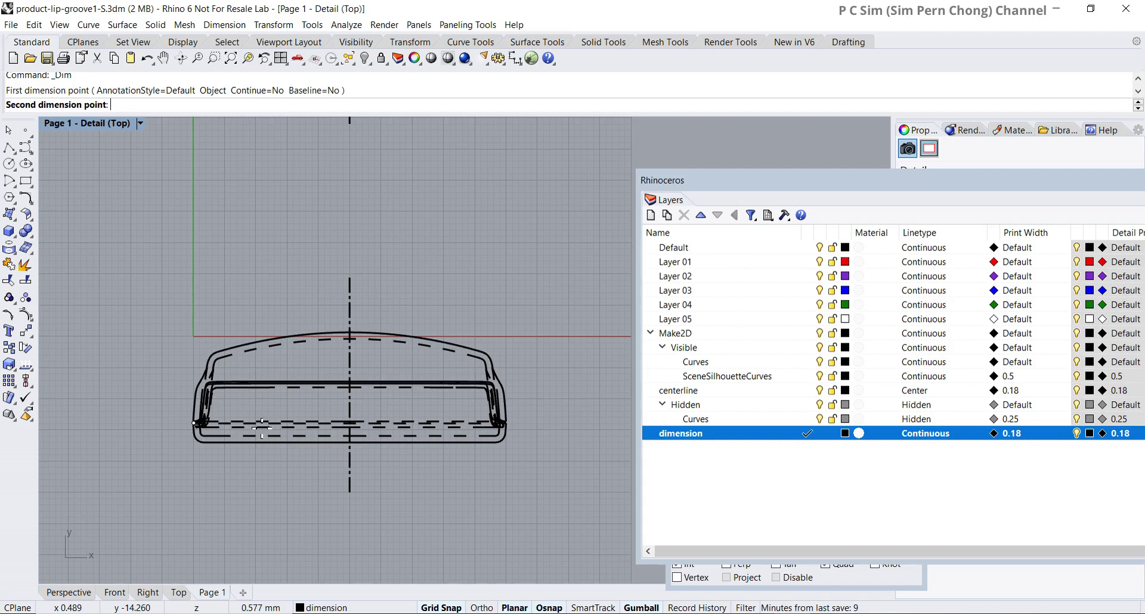
{"action": "left_click", "coordinate": [507, 424]}
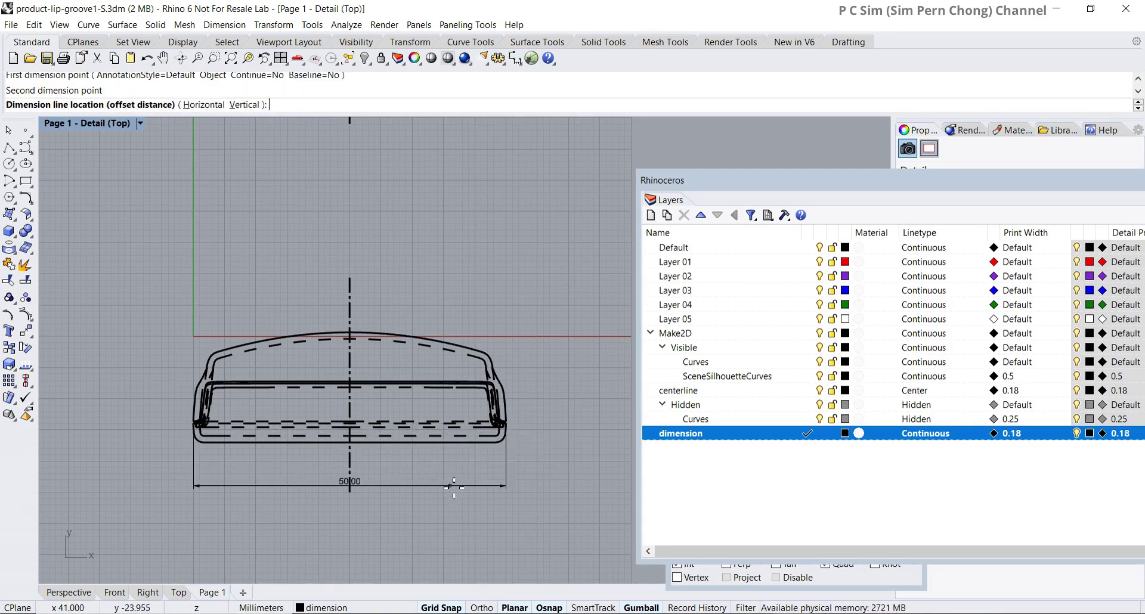
{"action": "left_click", "coordinate": [421, 549]}
{"action": "double_click", "coordinate": [431, 530]}
Step: Reframe the page drawings and close the Layers window
{"action": "scroll", "coordinate": [430, 525], "scroll_direction": "down", "scroll_amount": 8}
{"action": "scroll", "coordinate": [419, 476], "scroll_direction": "up", "scroll_amount": 3}
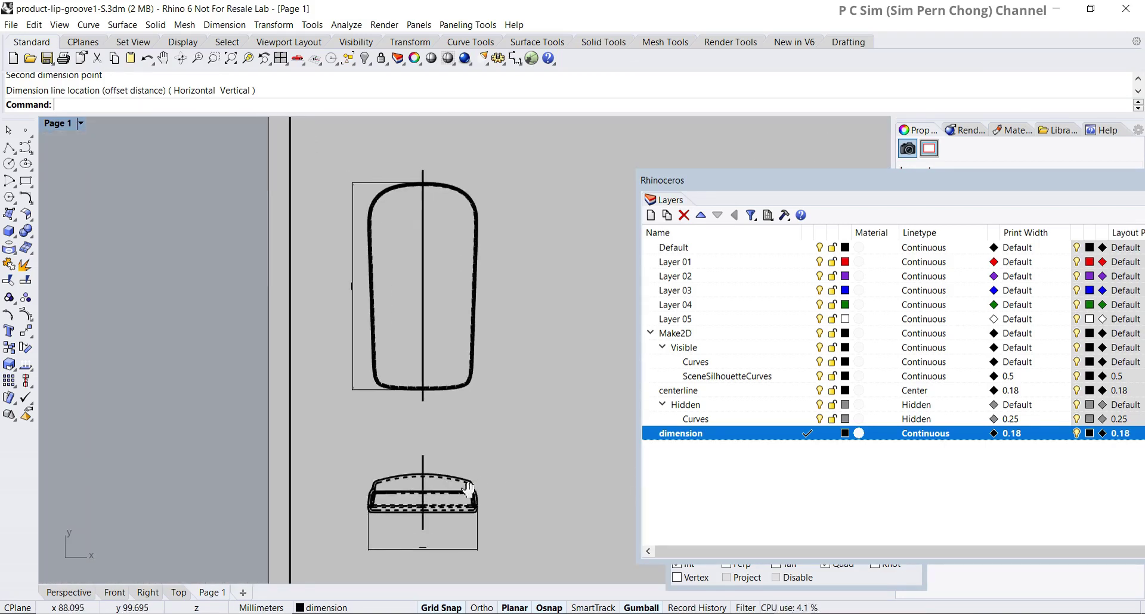
{"action": "scroll", "coordinate": [420, 537], "scroll_direction": "up", "scroll_amount": 2}
{"action": "scroll", "coordinate": [427, 521], "scroll_direction": "down", "scroll_amount": 1}
{"action": "right_click_drag", "start_coordinate": [427, 520], "coordinate": [324, 470]}
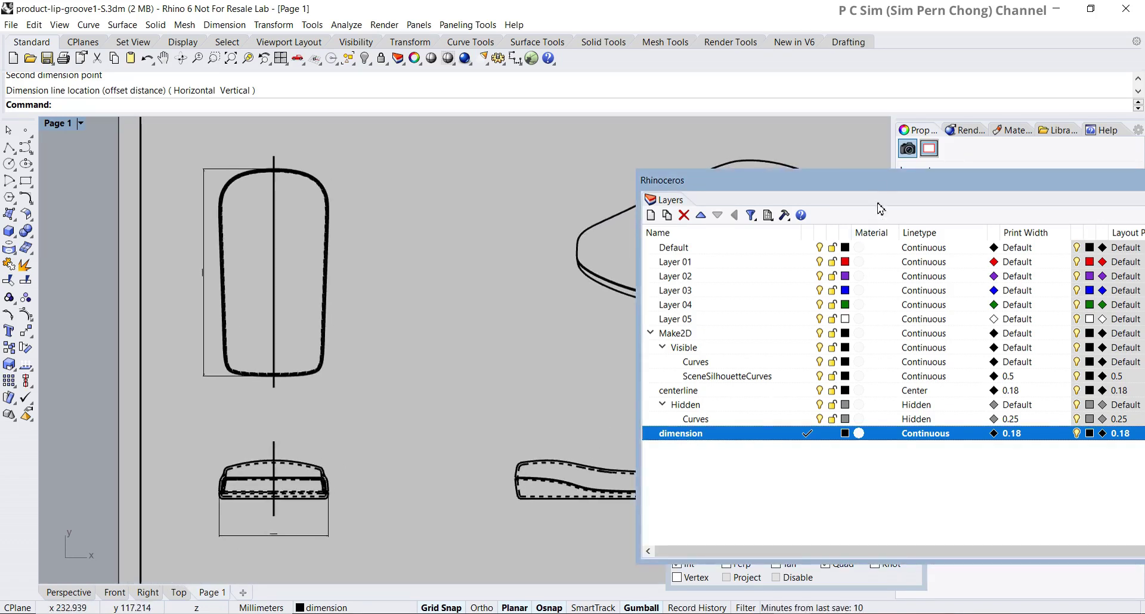
{"action": "left_click_drag", "start_coordinate": [879, 182], "coordinate": [643, 187]}
{"action": "left_click", "coordinate": [960, 184]}
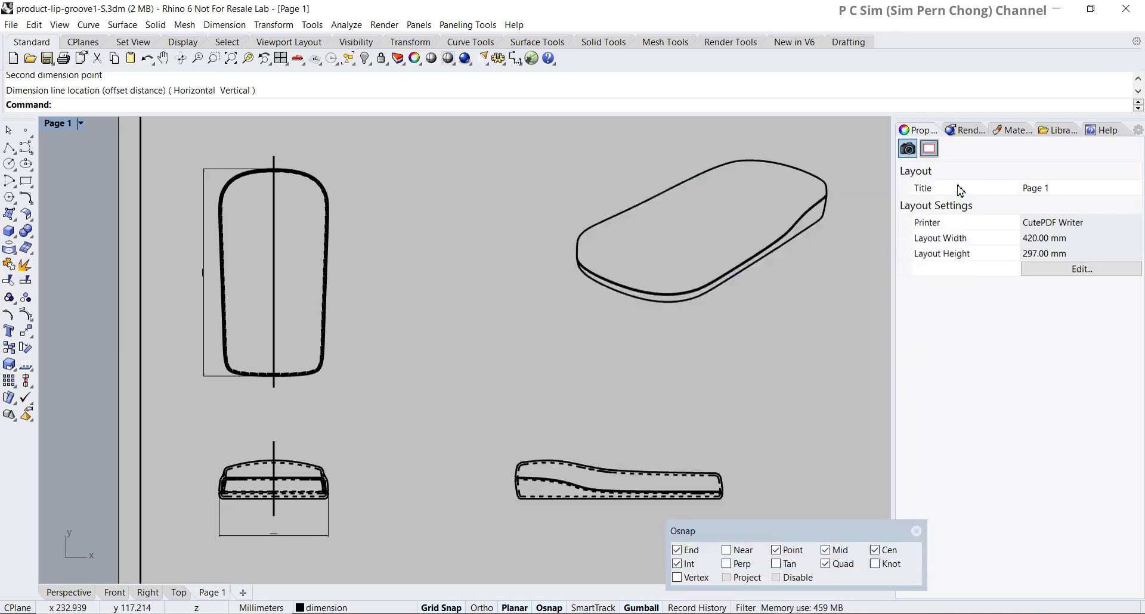
{"action": "left_click", "coordinate": [225, 24]}
Step: Give the Default annotation style text height 3 and arrow size 3, and apply
{"action": "left_click", "coordinate": [260, 320]}
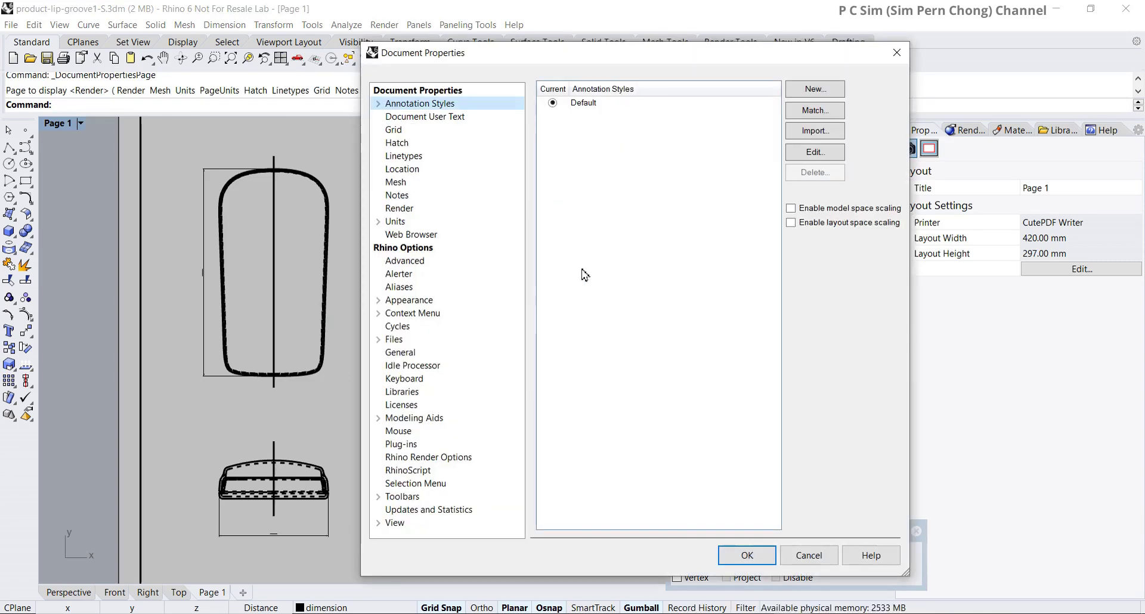
{"action": "left_click", "coordinate": [584, 107]}
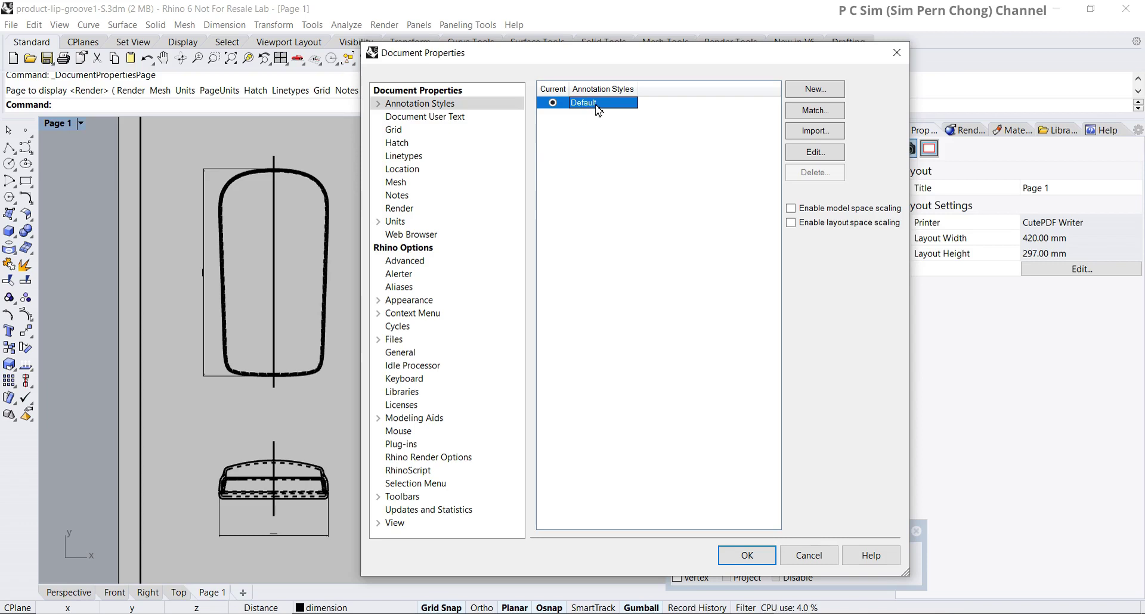
{"action": "left_click", "coordinate": [812, 153]}
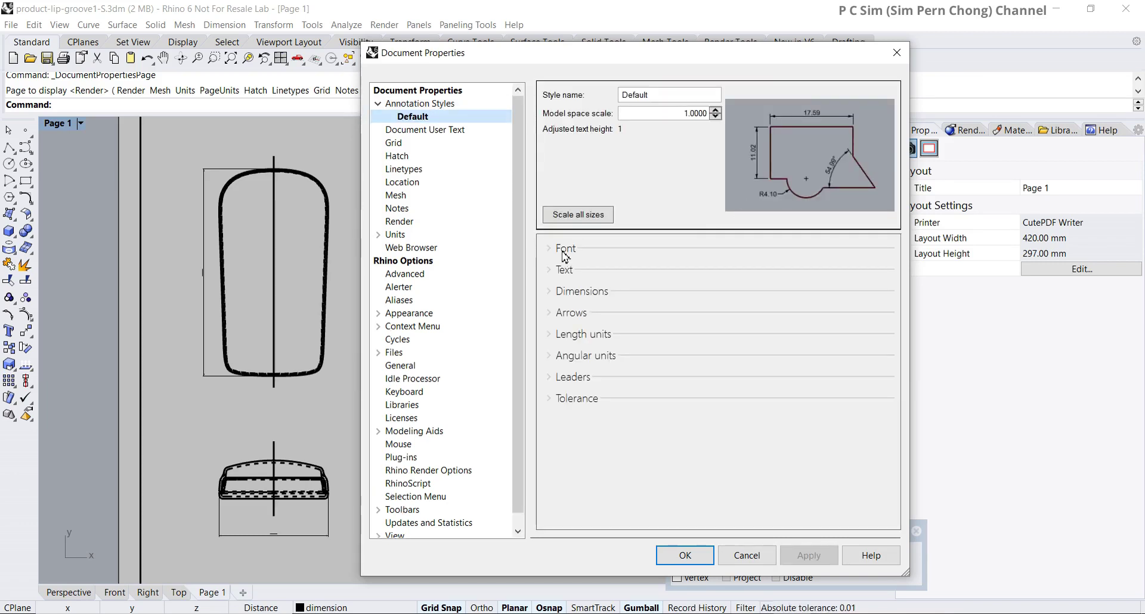
{"action": "left_click", "coordinate": [550, 250]}
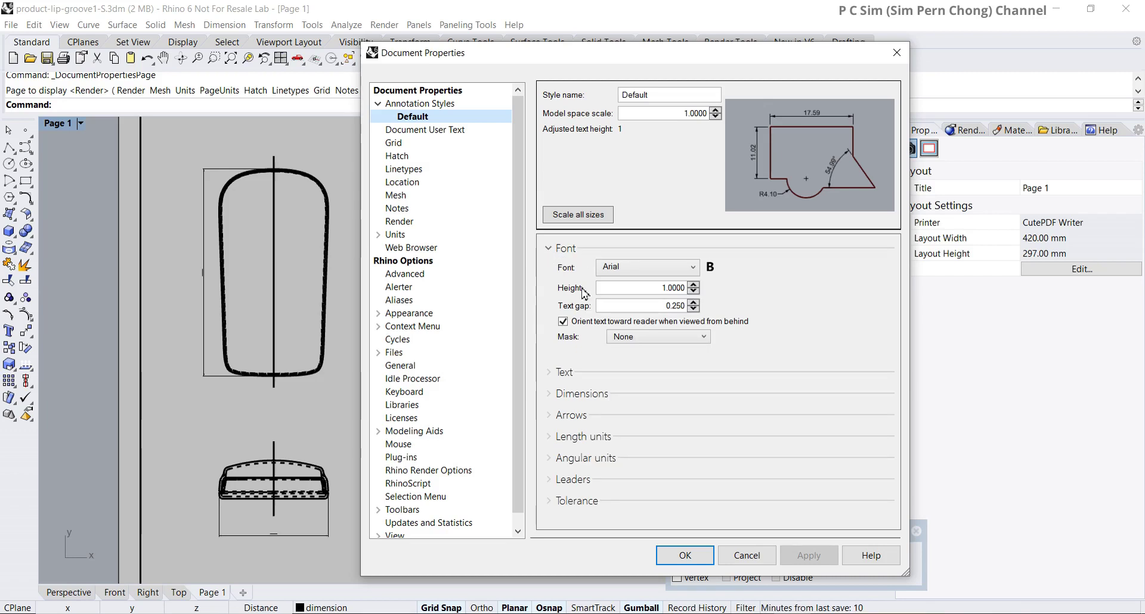
{"action": "left_click_drag", "start_coordinate": [662, 289], "coordinate": [684, 291]}
{"action": "type", "text": "3"}
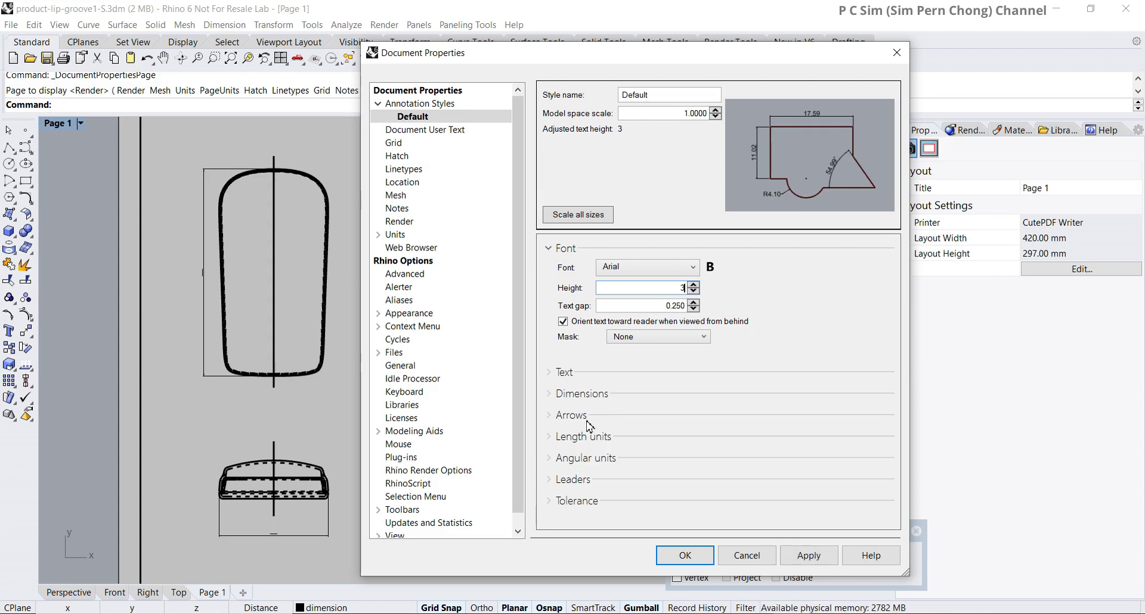
{"action": "left_click", "coordinate": [552, 417]}
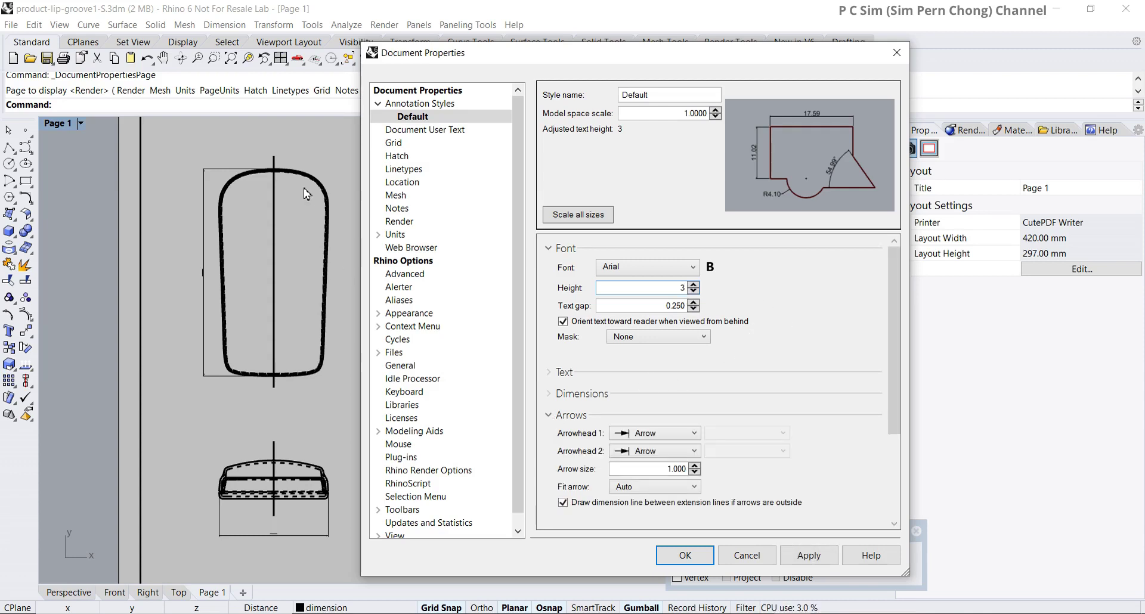
{"action": "left_click", "coordinate": [661, 472]}
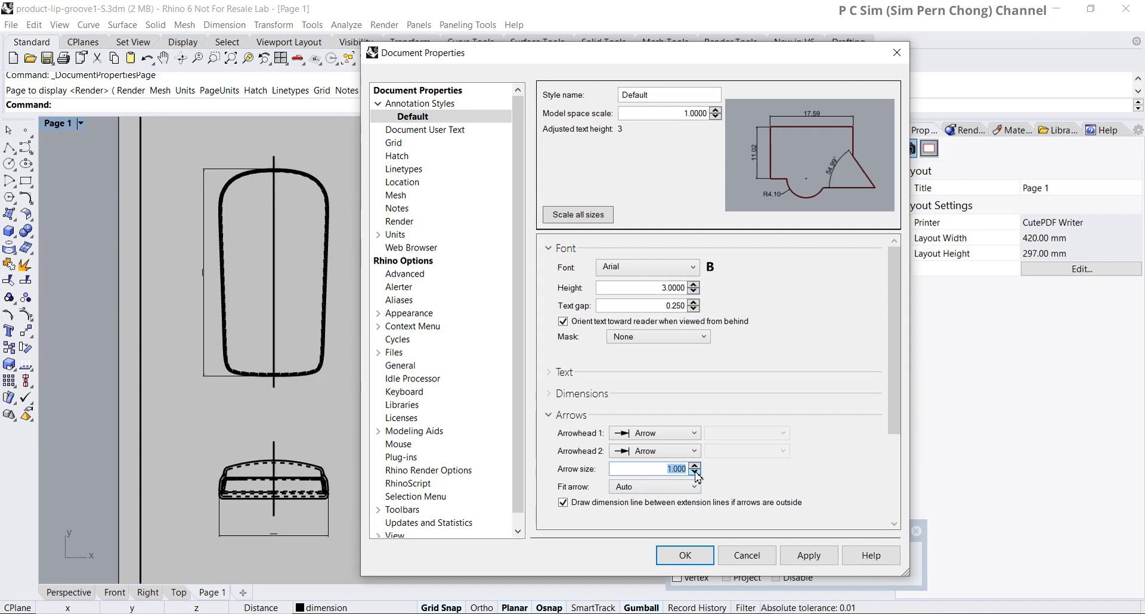
{"action": "type", "text": "3"}
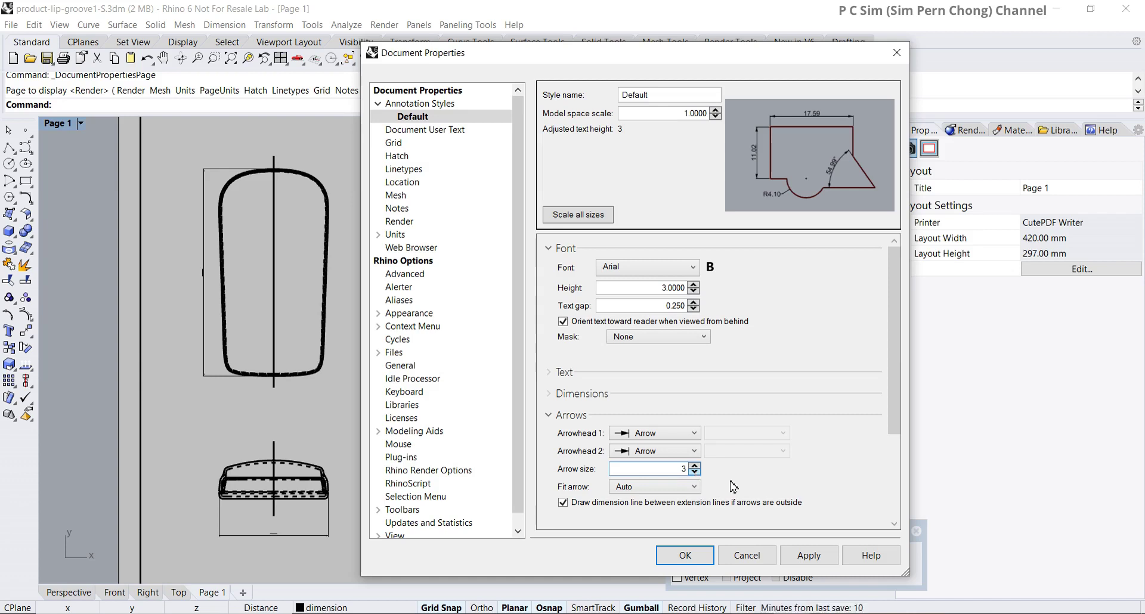
{"action": "left_click", "coordinate": [819, 564]}
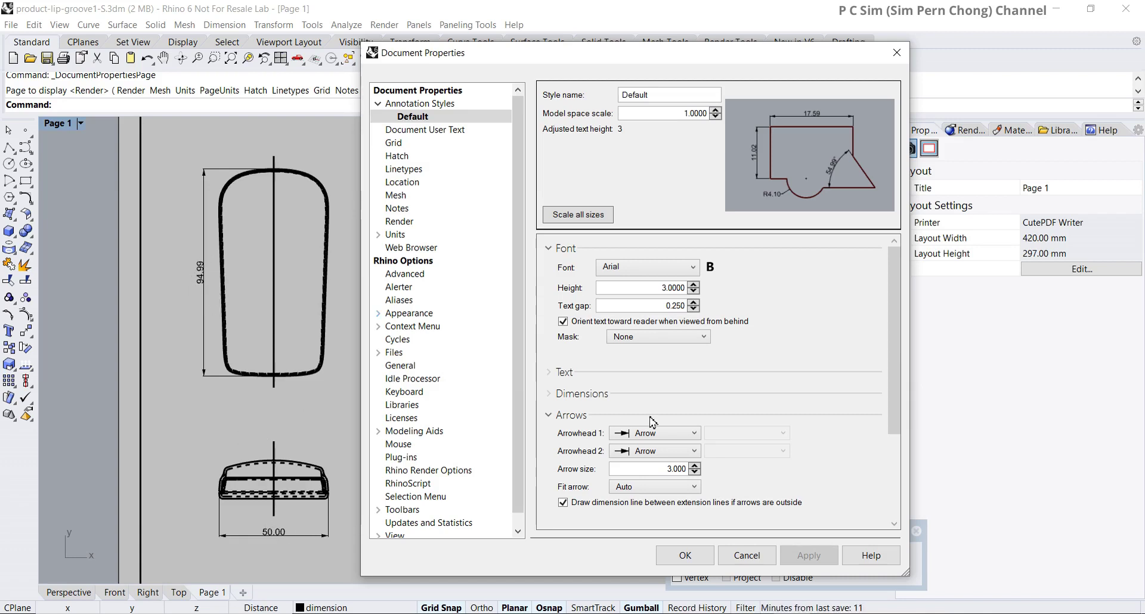
Step: Set the style's linear resolution to 0.1, apply it, and close the dialog
{"action": "left_click_drag", "start_coordinate": [899, 352], "coordinate": [898, 440]}
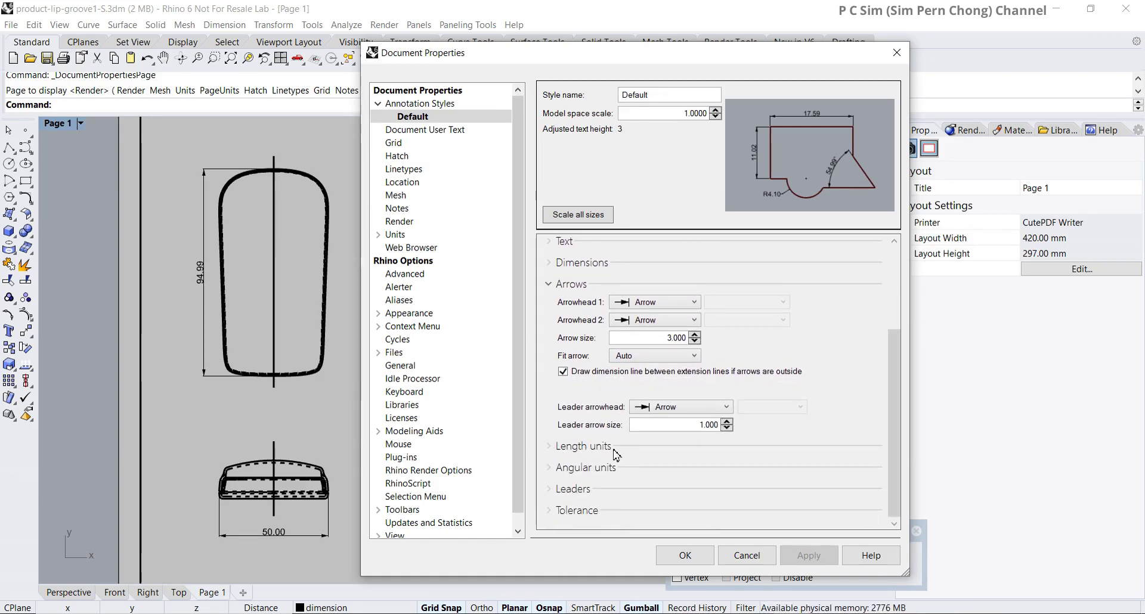
{"action": "left_click", "coordinate": [551, 448]}
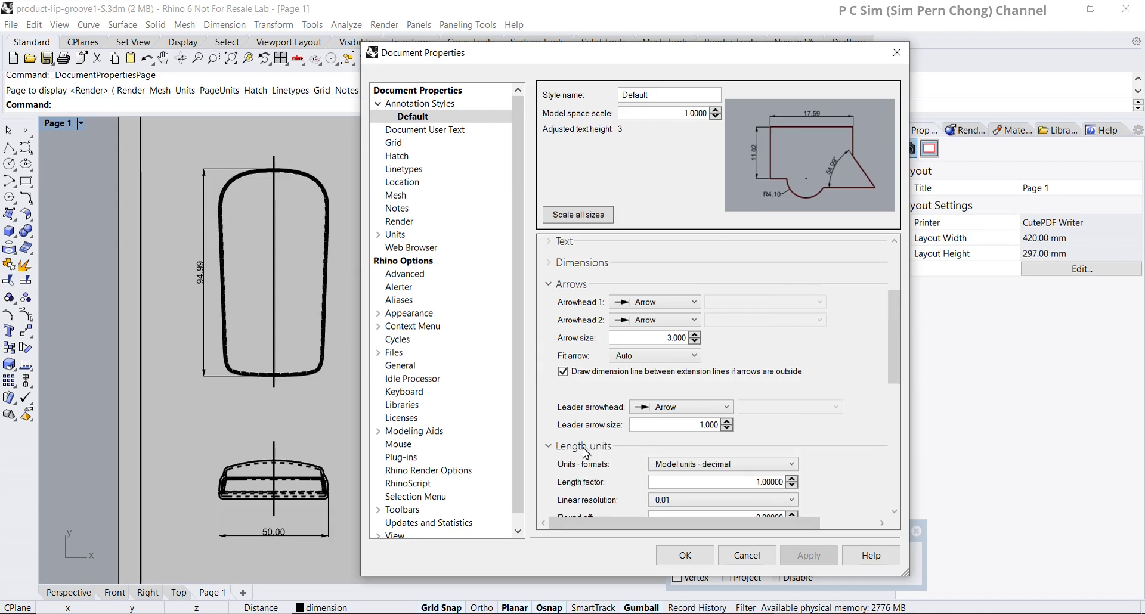
{"action": "scroll", "coordinate": [895, 334], "scroll_direction": "down", "scroll_amount": 5}
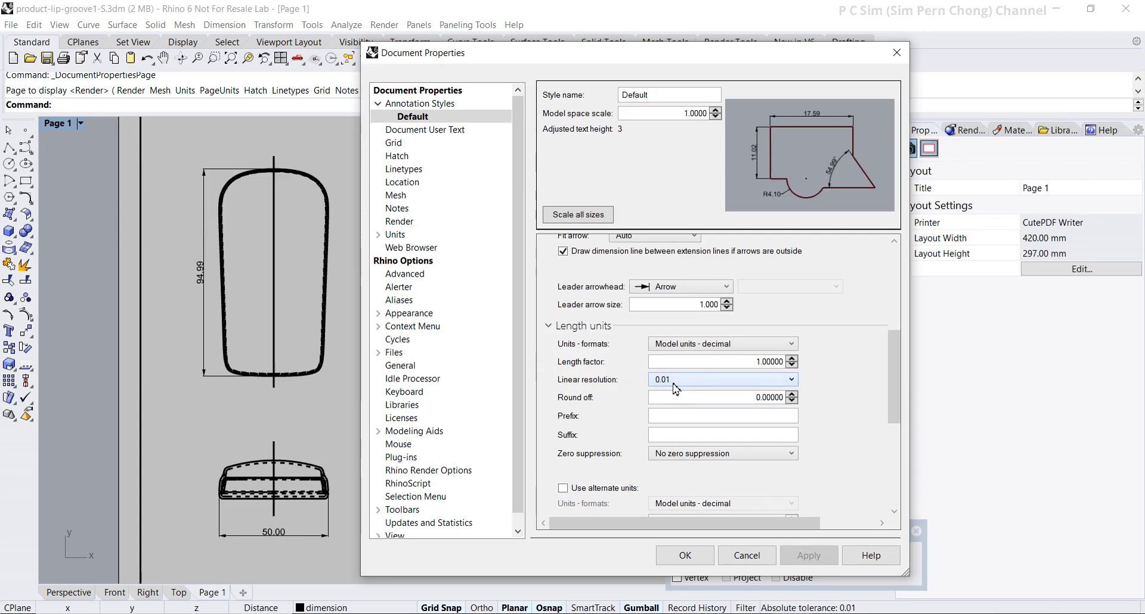
{"action": "left_click", "coordinate": [675, 384]}
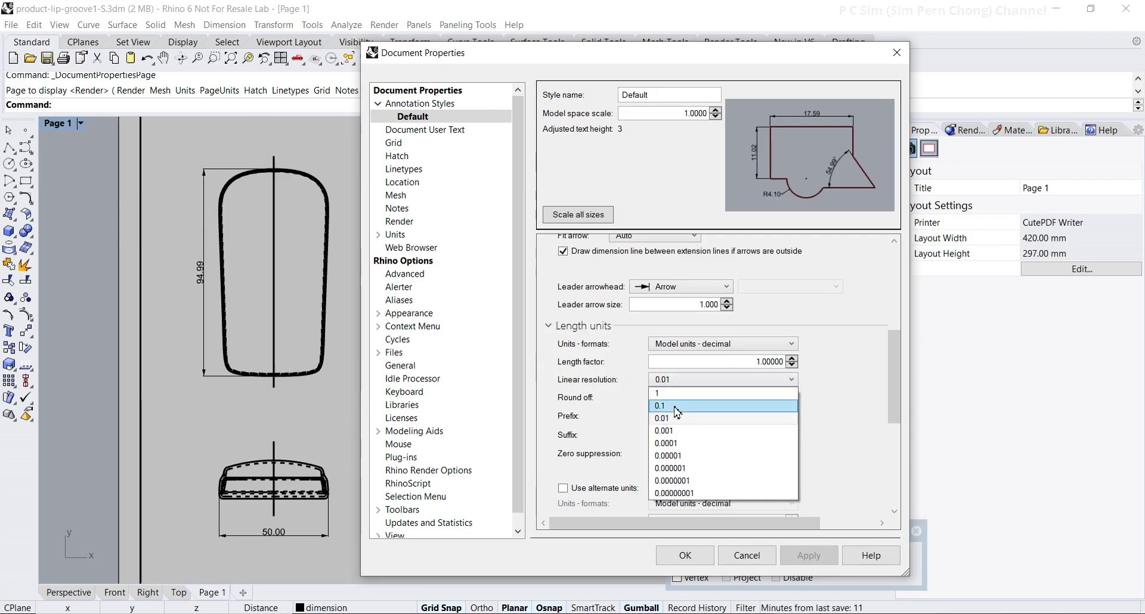
{"action": "left_click", "coordinate": [676, 407]}
{"action": "left_click", "coordinate": [831, 557]}
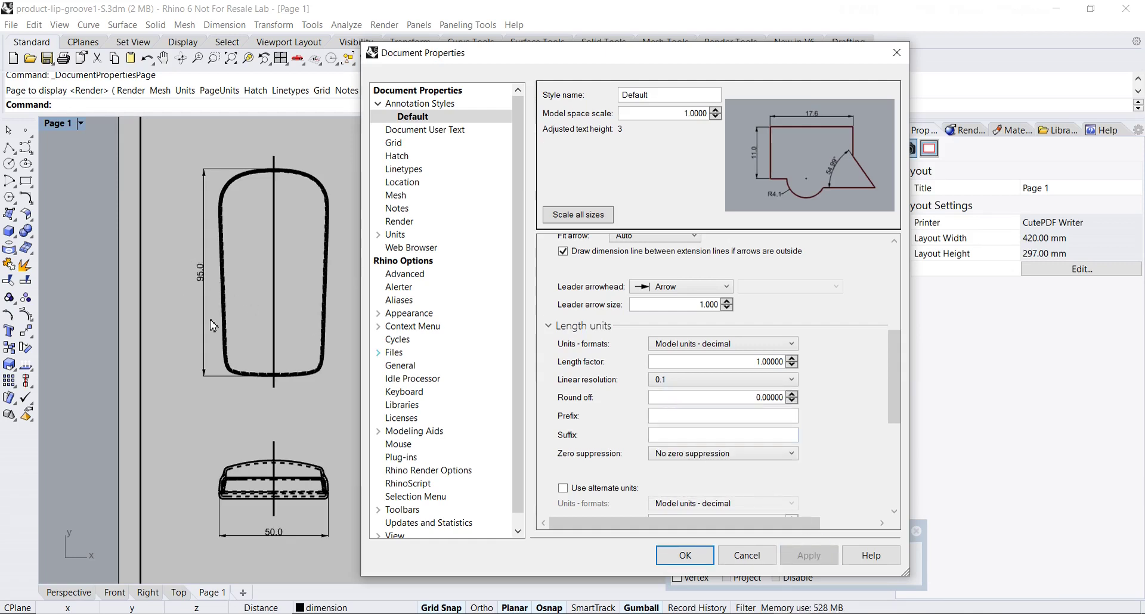
{"action": "left_click", "coordinate": [696, 556]}
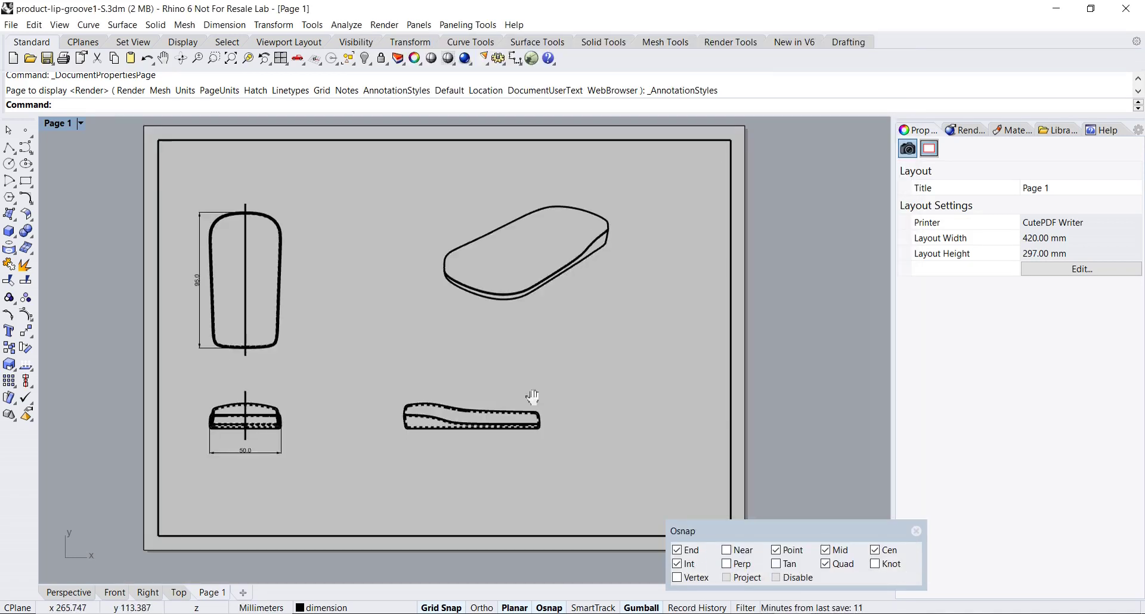
Step: Import the 2D Technical Drawing Layout Template into the Top detail
{"action": "right_click_drag", "start_coordinate": [529, 398], "coordinate": [528, 399]}
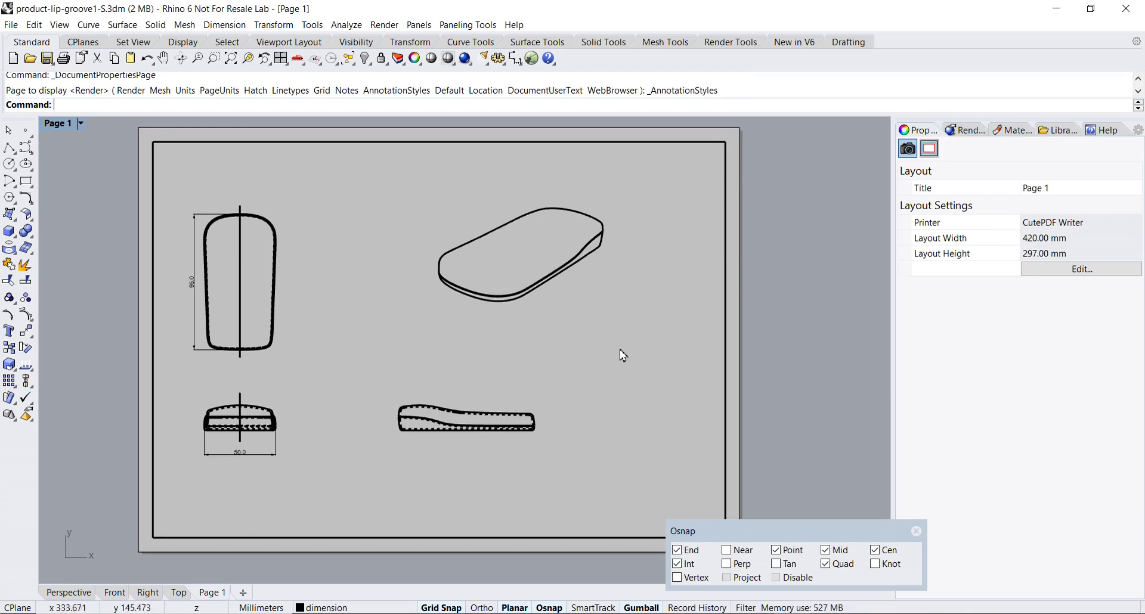
{"action": "double_click", "coordinate": [599, 386]}
{"action": "left_click", "coordinate": [11, 25]}
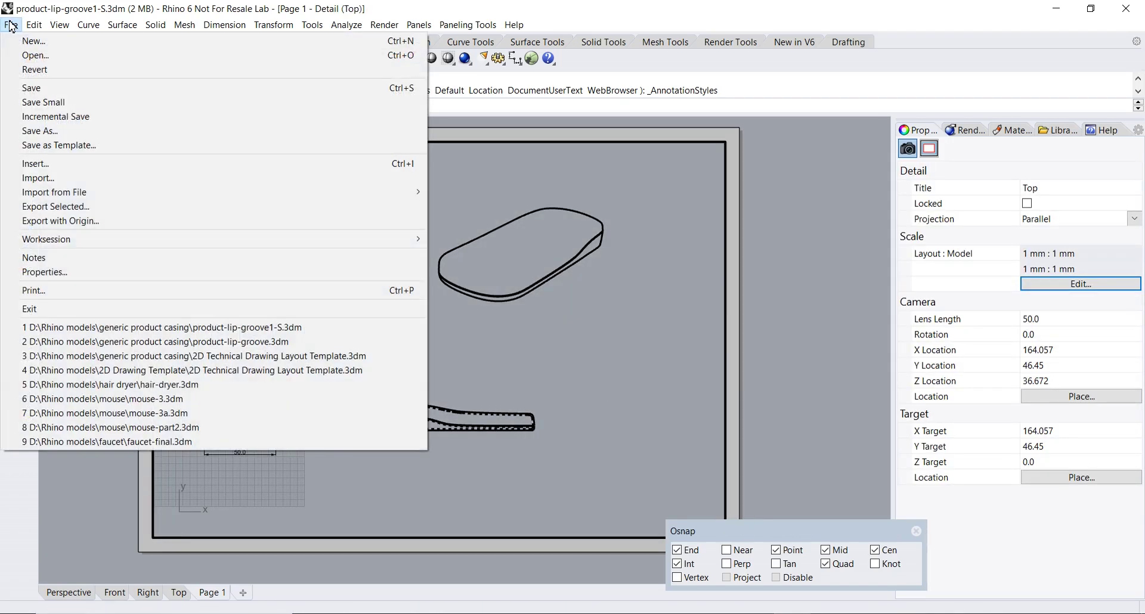
{"action": "left_click", "coordinate": [48, 179]}
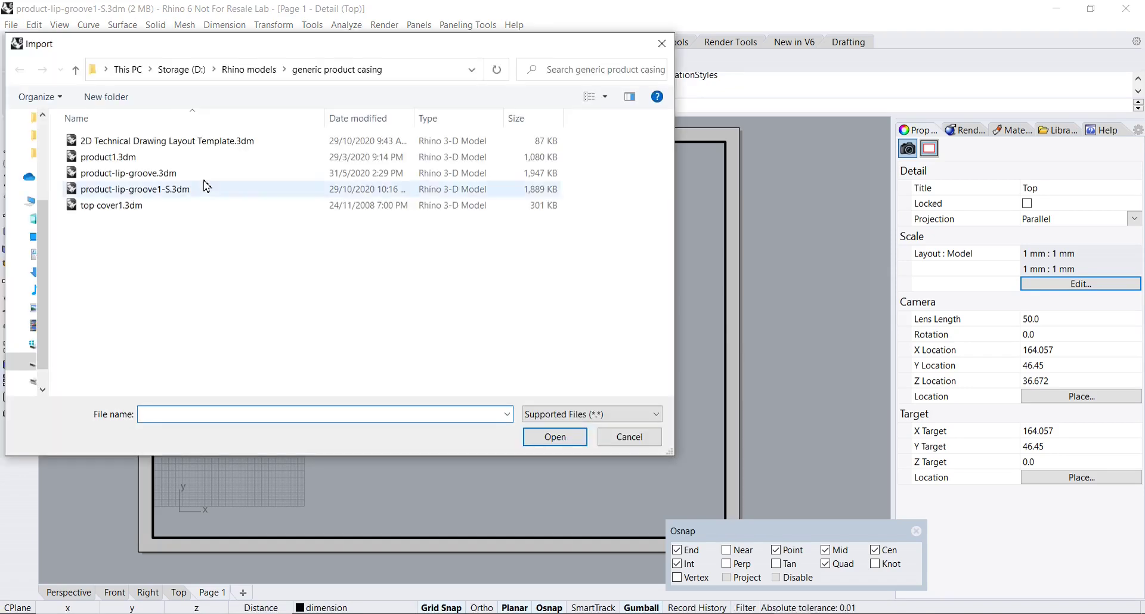
{"action": "left_click", "coordinate": [182, 149]}
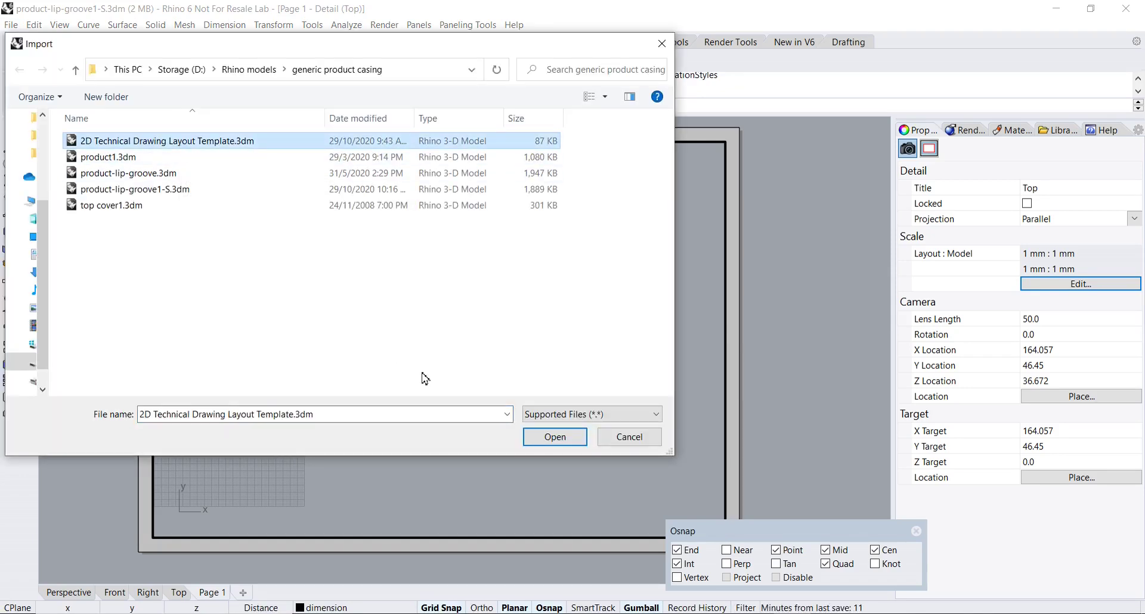
{"action": "left_click", "coordinate": [536, 440]}
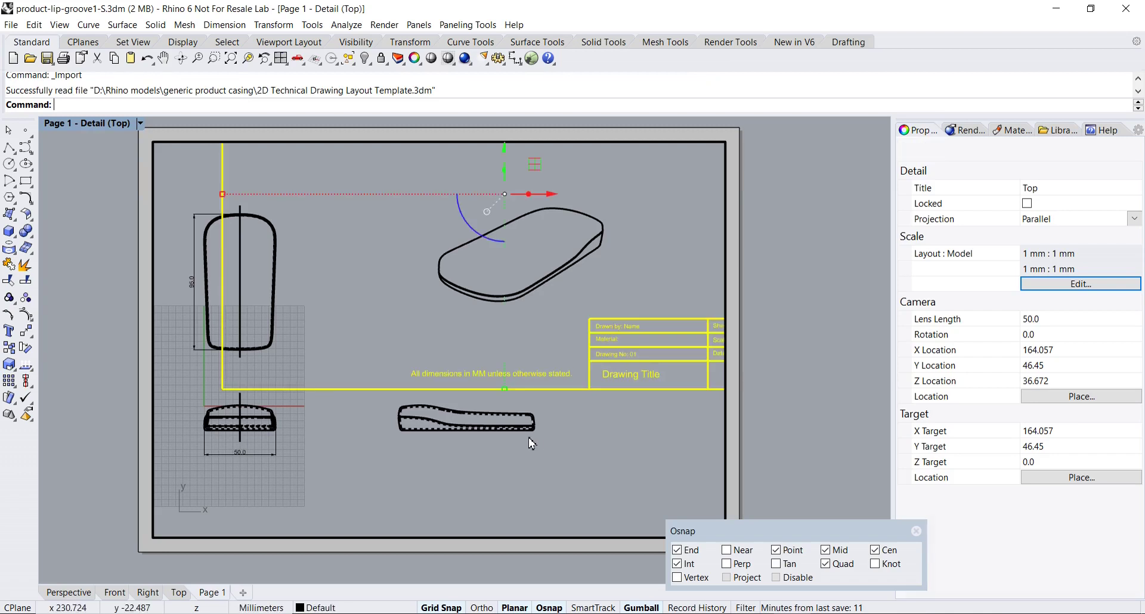
Step: Group the imported title block and move it into the page's lower-right corner
{"action": "left_click", "coordinate": [34, 25]}
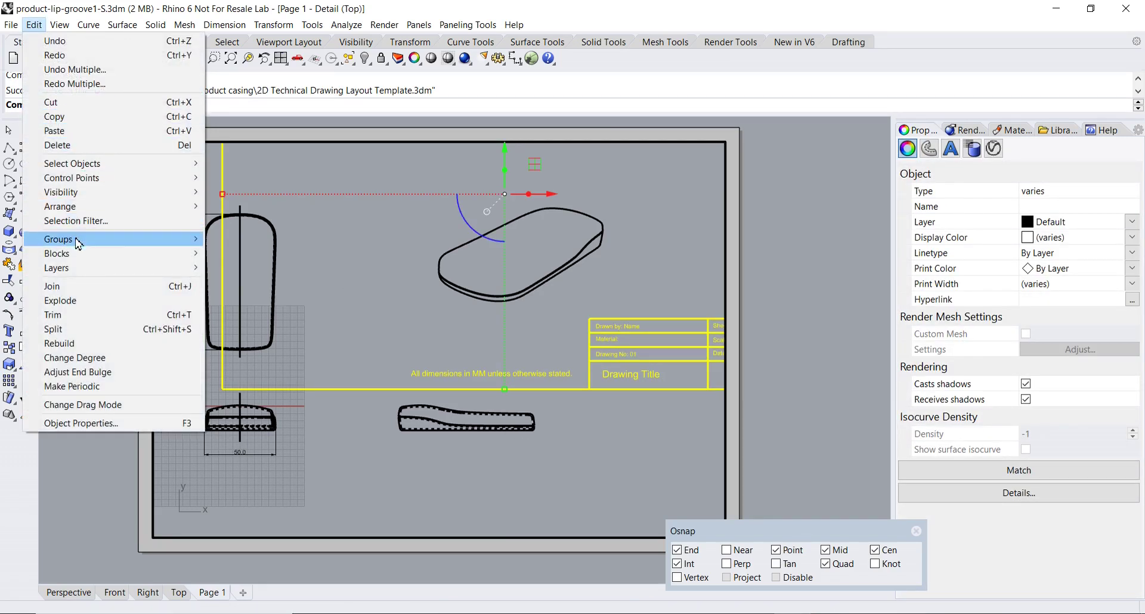
{"action": "mouse_move", "coordinate": [77, 243]}
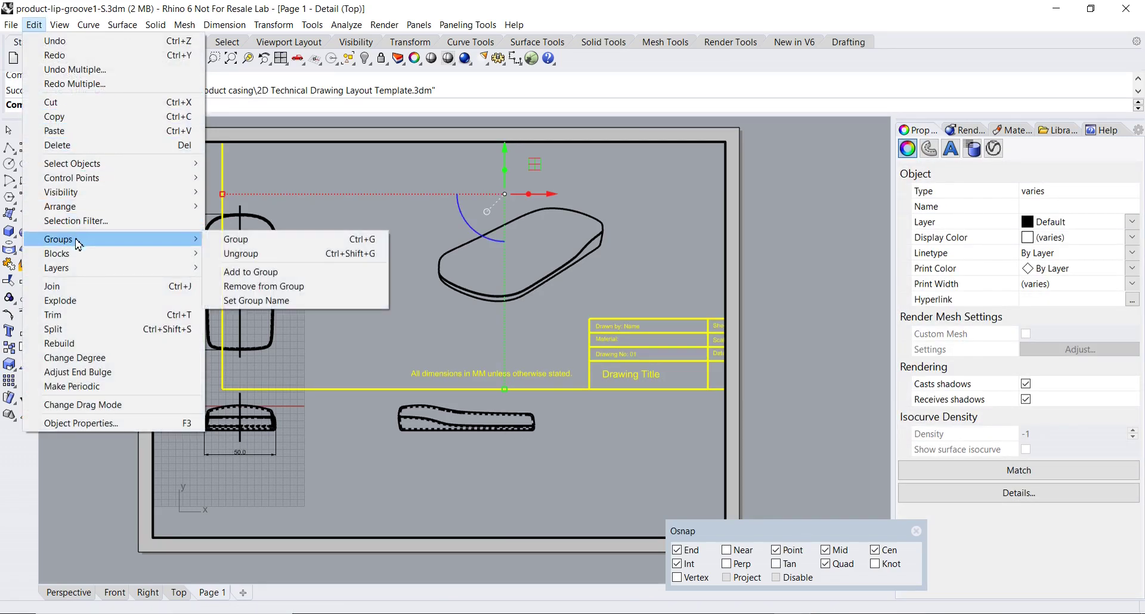
{"action": "left_click", "coordinate": [239, 244]}
{"action": "left_click_drag", "start_coordinate": [505, 150], "coordinate": [492, 300]}
{"action": "left_click_drag", "start_coordinate": [549, 345], "coordinate": [487, 344]}
{"action": "key", "text": "Escape"}
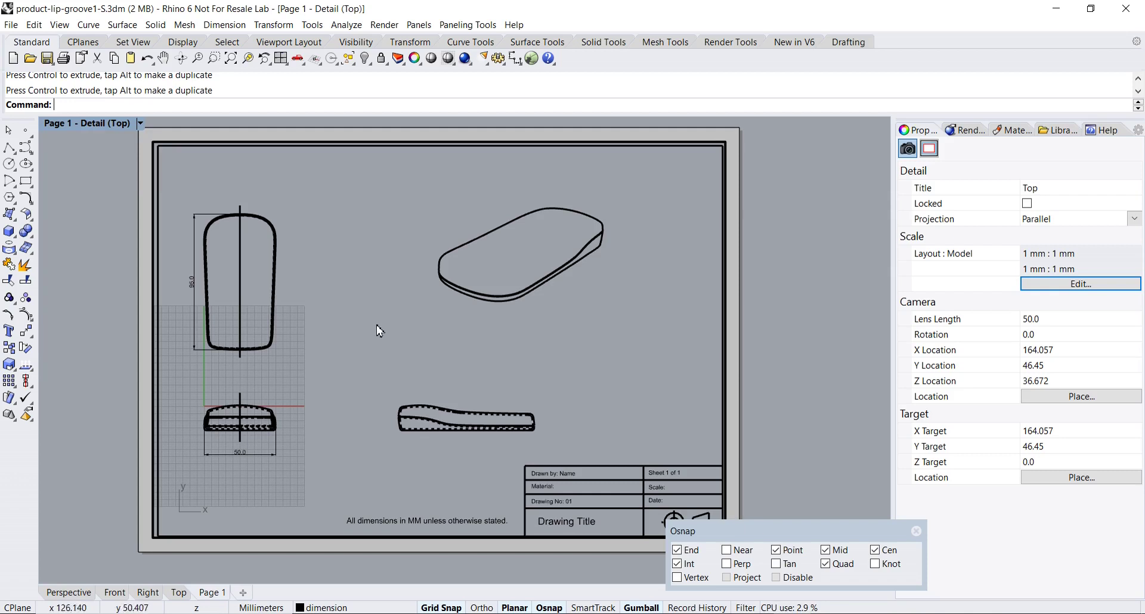
Step: Reframe the sheet, reactivate the detail, and start the Text command
{"action": "double_click", "coordinate": [595, 360]}
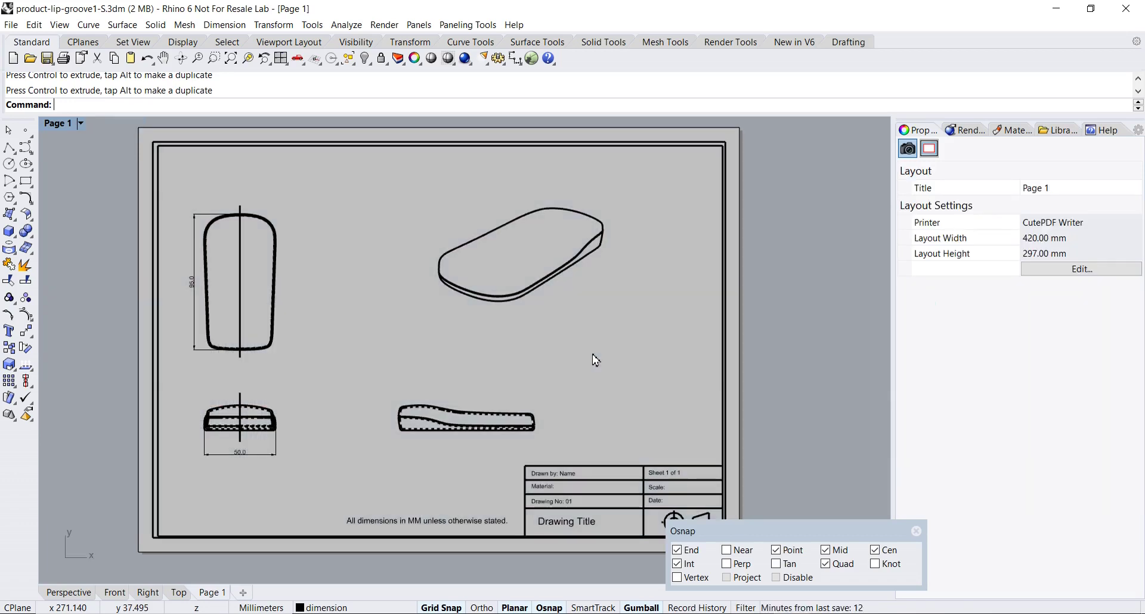
{"action": "scroll", "coordinate": [568, 361], "scroll_direction": "up", "scroll_amount": 3}
{"action": "scroll", "coordinate": [586, 392], "scroll_direction": "up", "scroll_amount": 1}
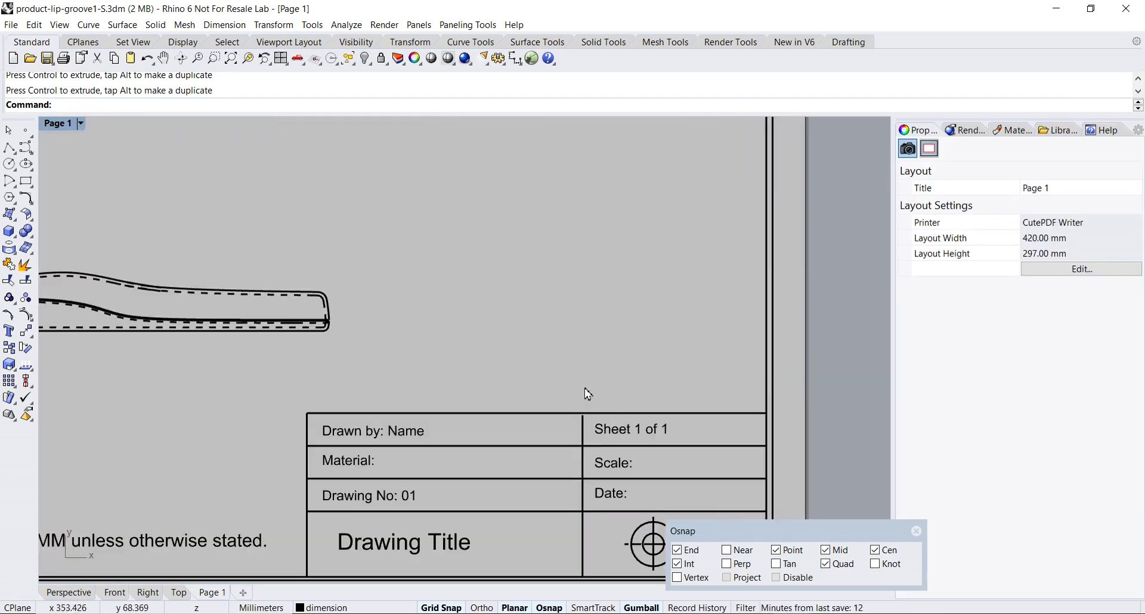
{"action": "scroll", "coordinate": [584, 391], "scroll_direction": "down", "scroll_amount": 1}
{"action": "scroll", "coordinate": [576, 385], "scroll_direction": "down", "scroll_amount": 2}
{"action": "scroll", "coordinate": [657, 430], "scroll_direction": "down", "scroll_amount": 2}
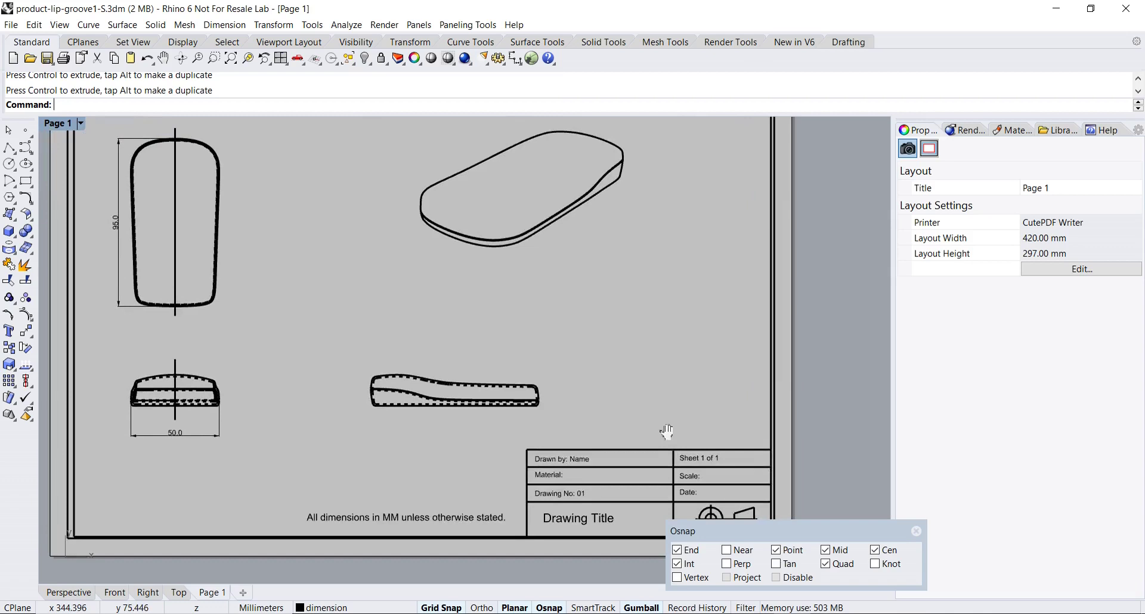
{"action": "scroll", "coordinate": [578, 402], "scroll_direction": "up", "scroll_amount": 1}
{"action": "right_click_drag", "start_coordinate": [578, 401], "coordinate": [506, 391]}
{"action": "double_click", "coordinate": [513, 391]}
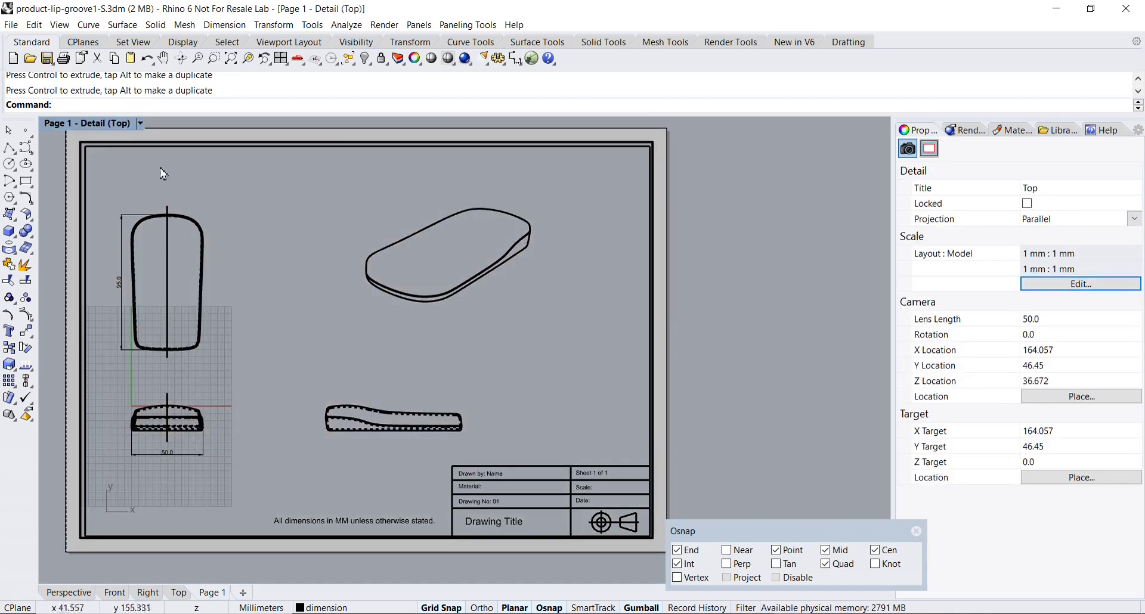
{"action": "left_click", "coordinate": [73, 105]}
{"action": "type", "text": "Text"}
{"action": "key", "text": "Return"}
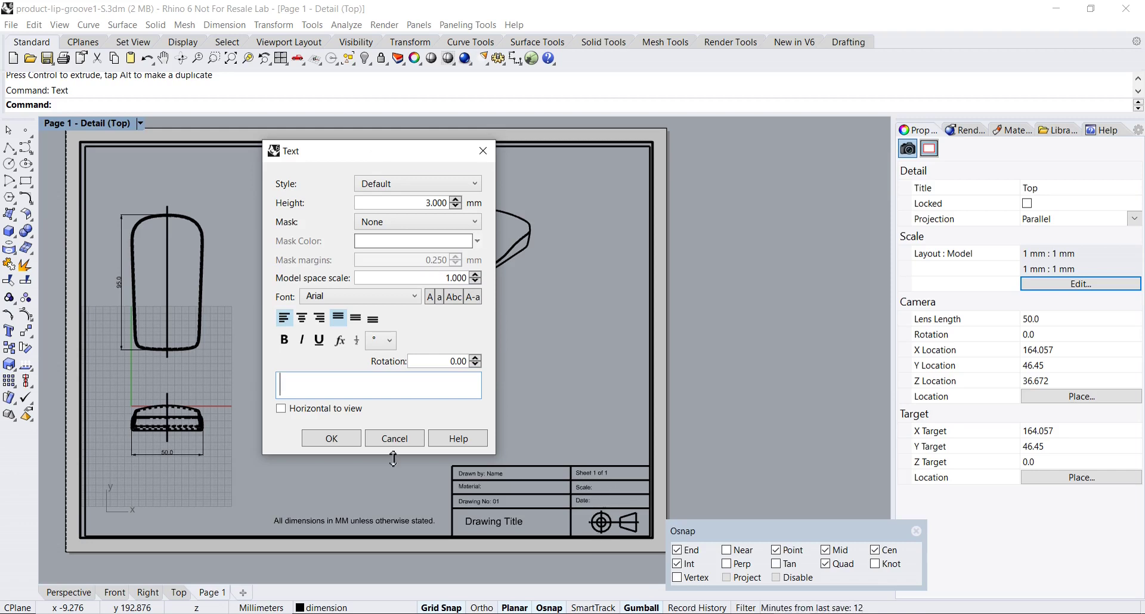
Step: Enter the 1:1 text and place it in the title block
{"action": "type", "text": "1:1"}
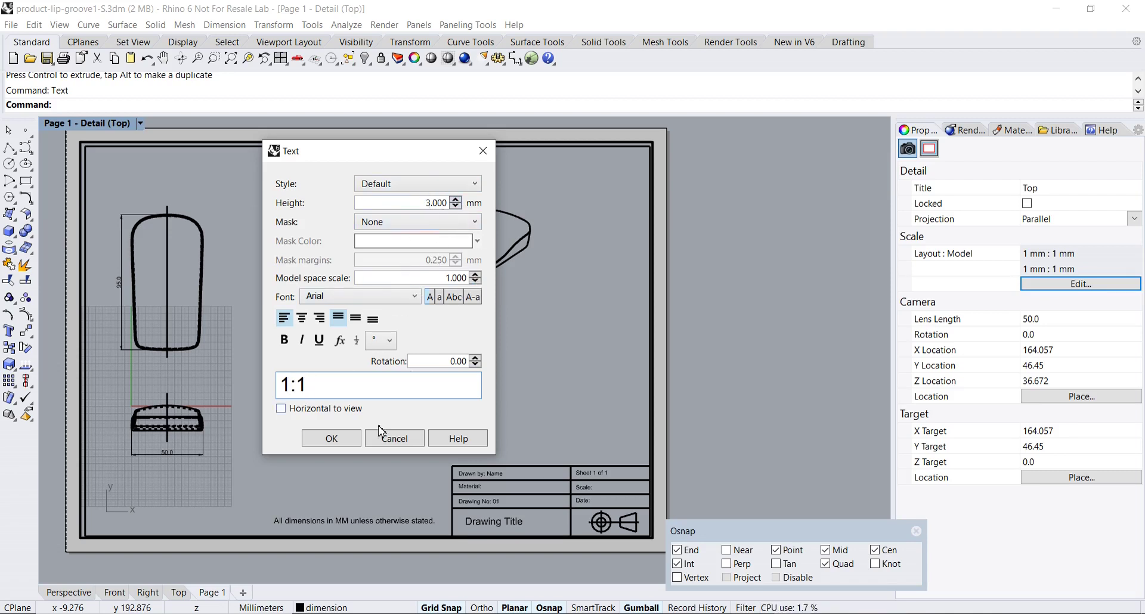
{"action": "left_click", "coordinate": [332, 439]}
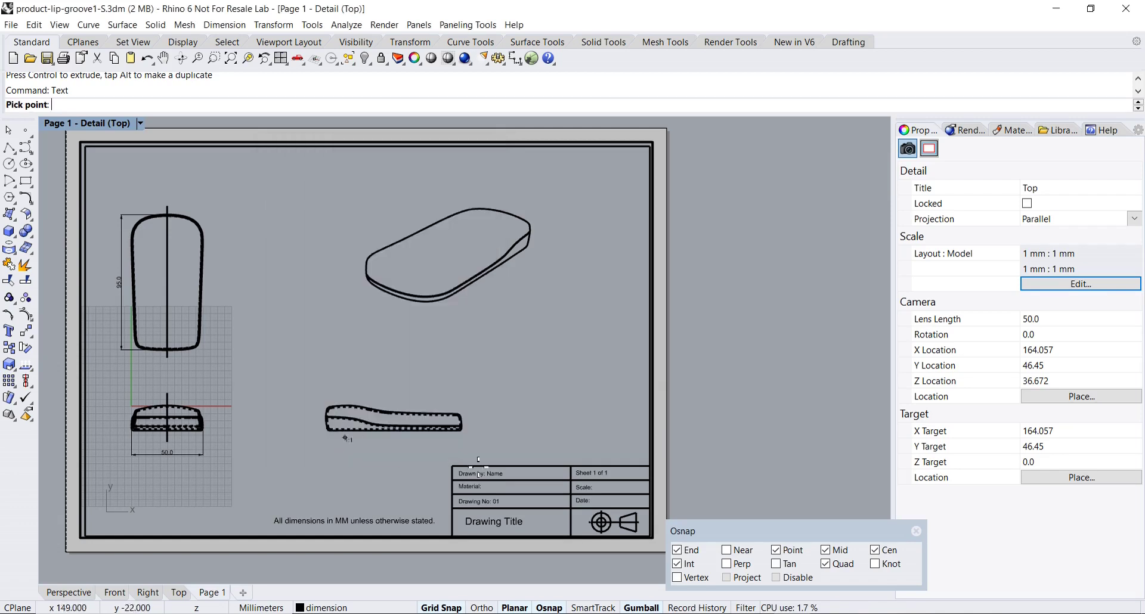
{"action": "left_click", "coordinate": [602, 502]}
{"action": "left_click", "coordinate": [602, 504]}
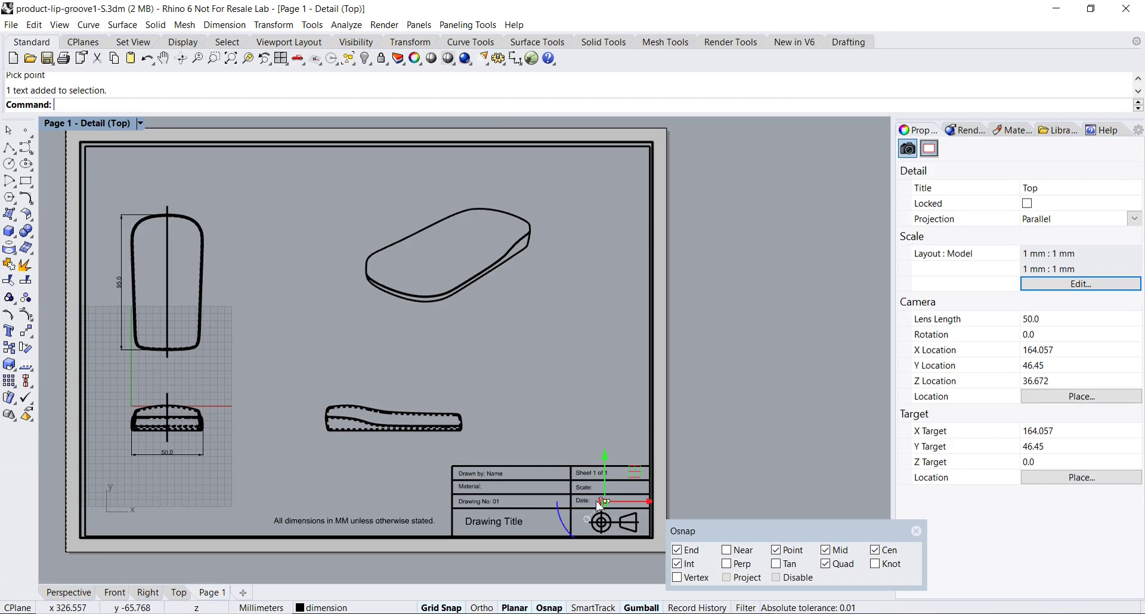
{"action": "double_click", "coordinate": [600, 506]}
{"action": "left_click", "coordinate": [394, 439]}
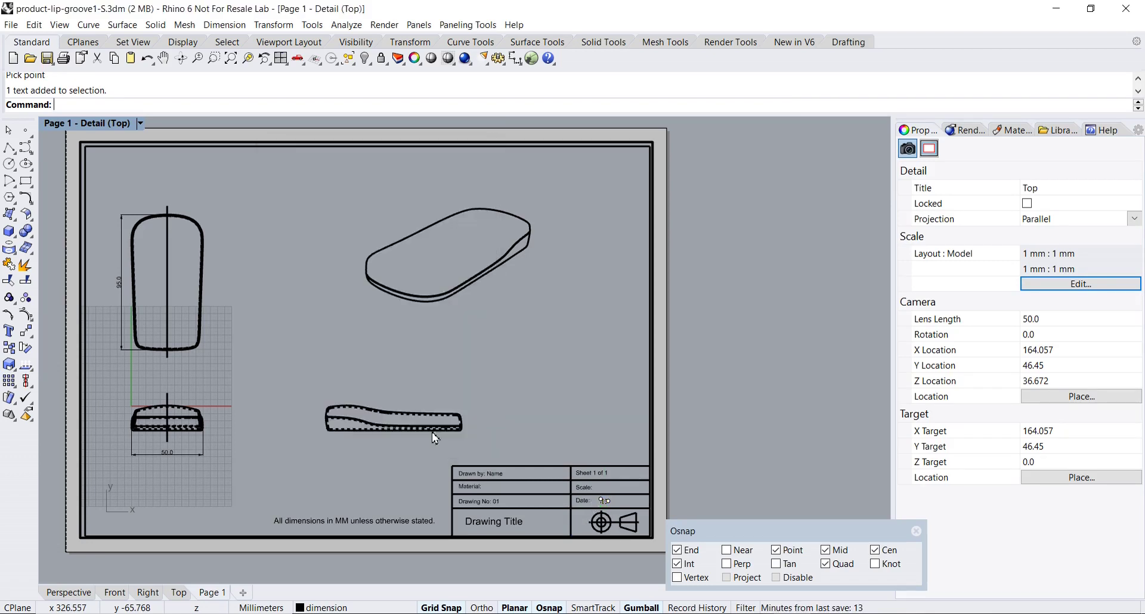
Step: Move the 1:1 text up into the Scale cell beside the Scale label
{"action": "double_click", "coordinate": [533, 429]}
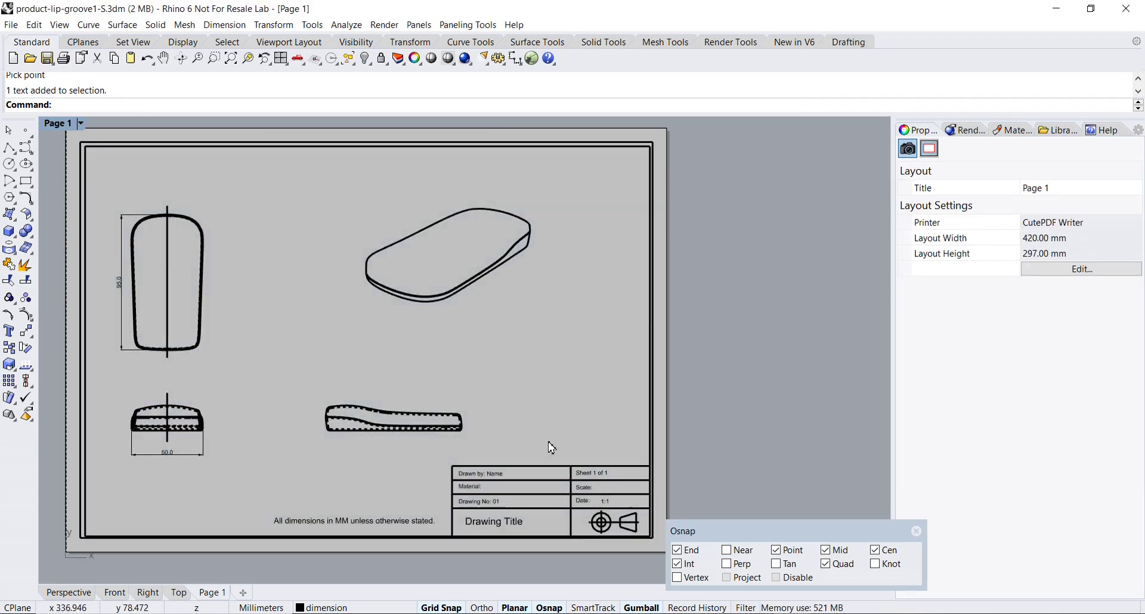
{"action": "scroll", "coordinate": [551, 447], "scroll_direction": "up", "scroll_amount": 10}
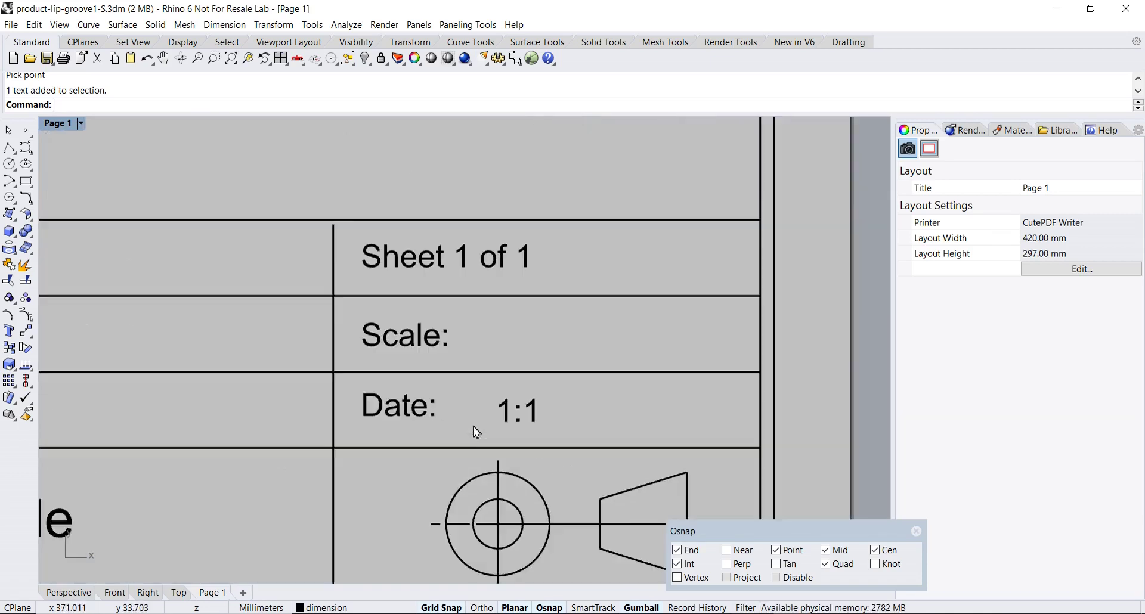
{"action": "double_click", "coordinate": [493, 417]}
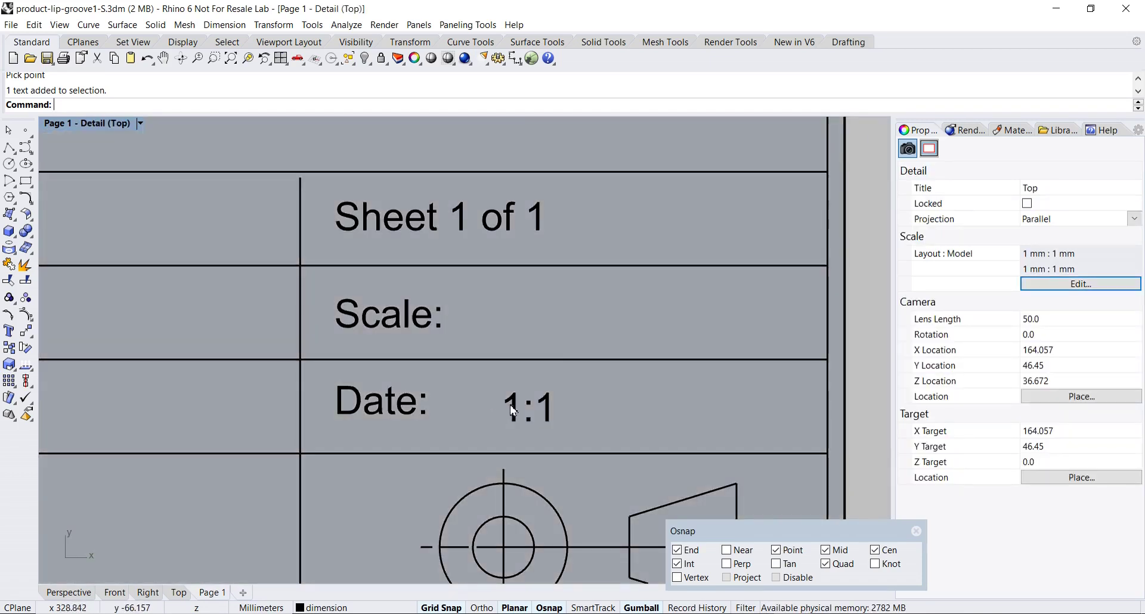
{"action": "left_click", "coordinate": [515, 409]}
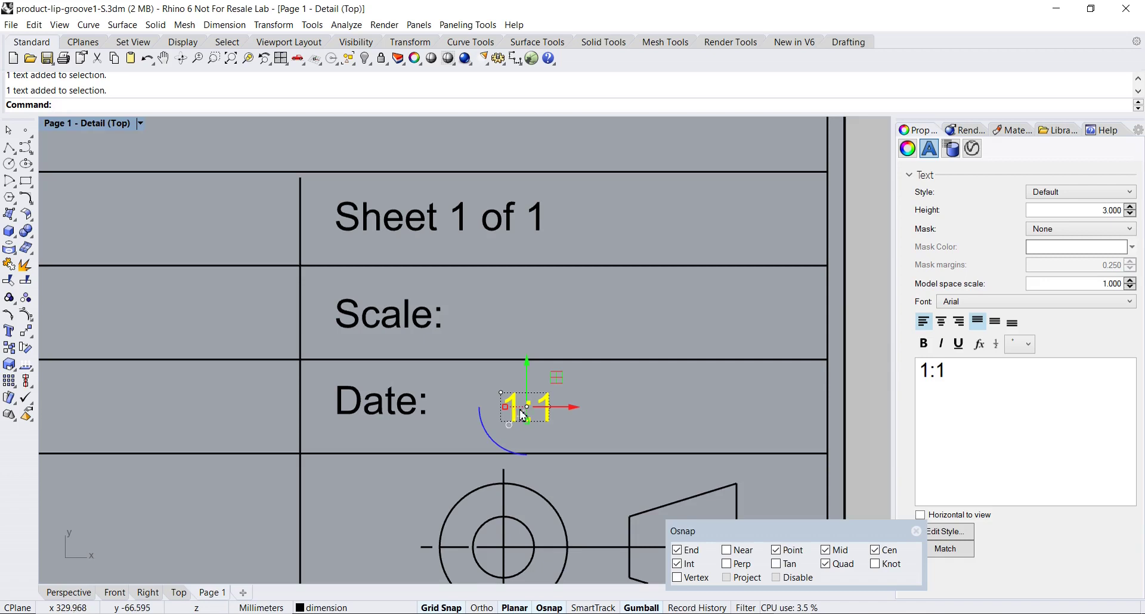
{"action": "left_click_drag", "start_coordinate": [518, 416], "coordinate": [483, 322]}
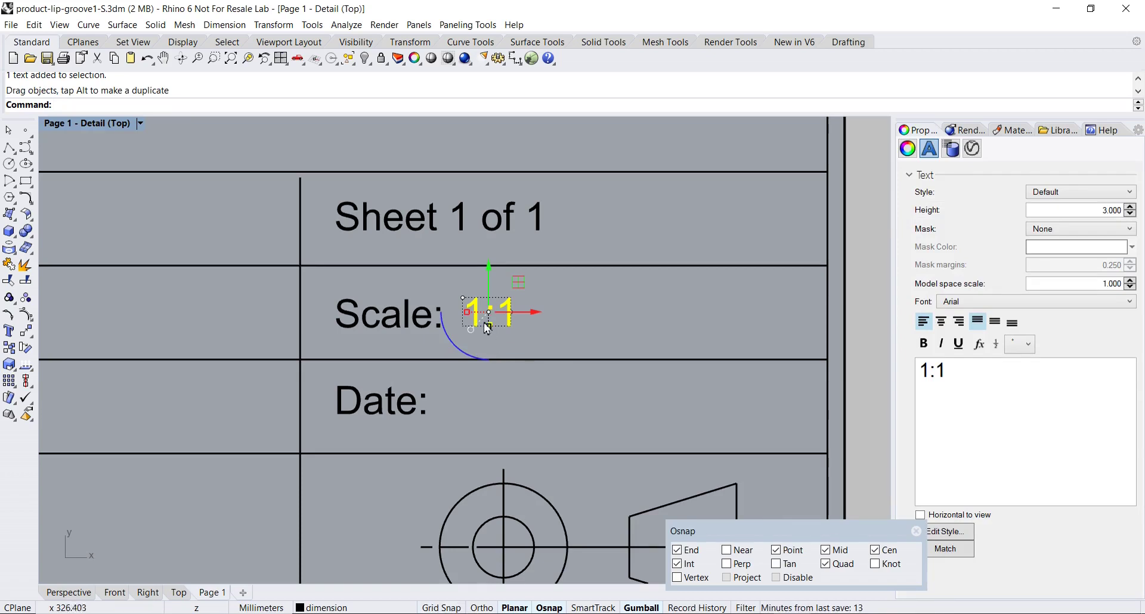
{"action": "left_click_drag", "start_coordinate": [488, 321], "coordinate": [490, 325]}
{"action": "left_click", "coordinate": [426, 341]}
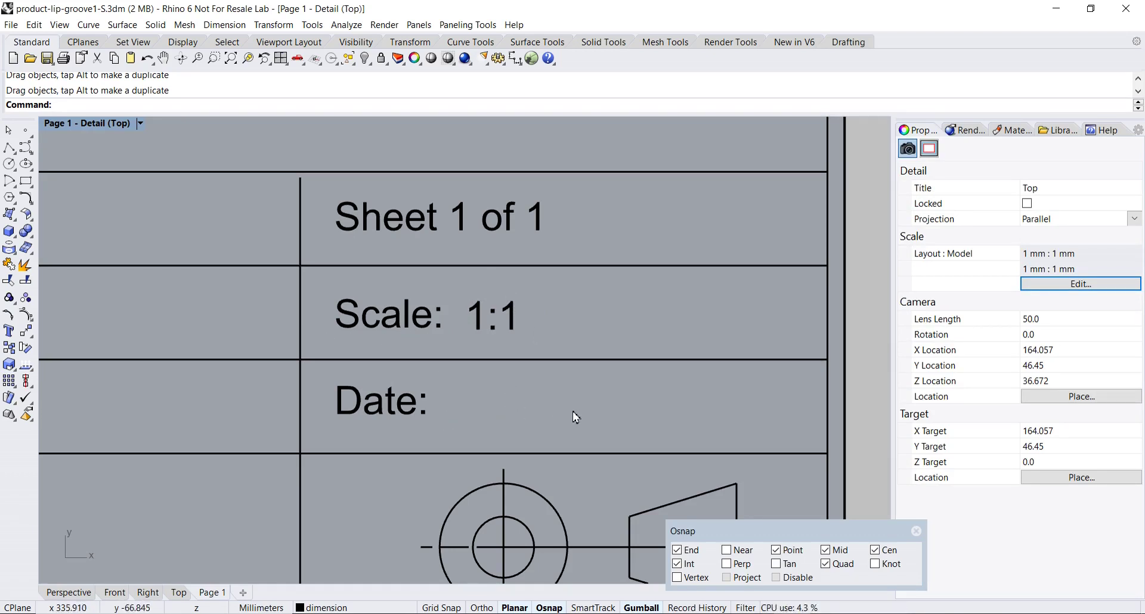
Step: Return to the page, zoom out, and move the snapping options off the sheet
{"action": "double_click", "coordinate": [542, 415]}
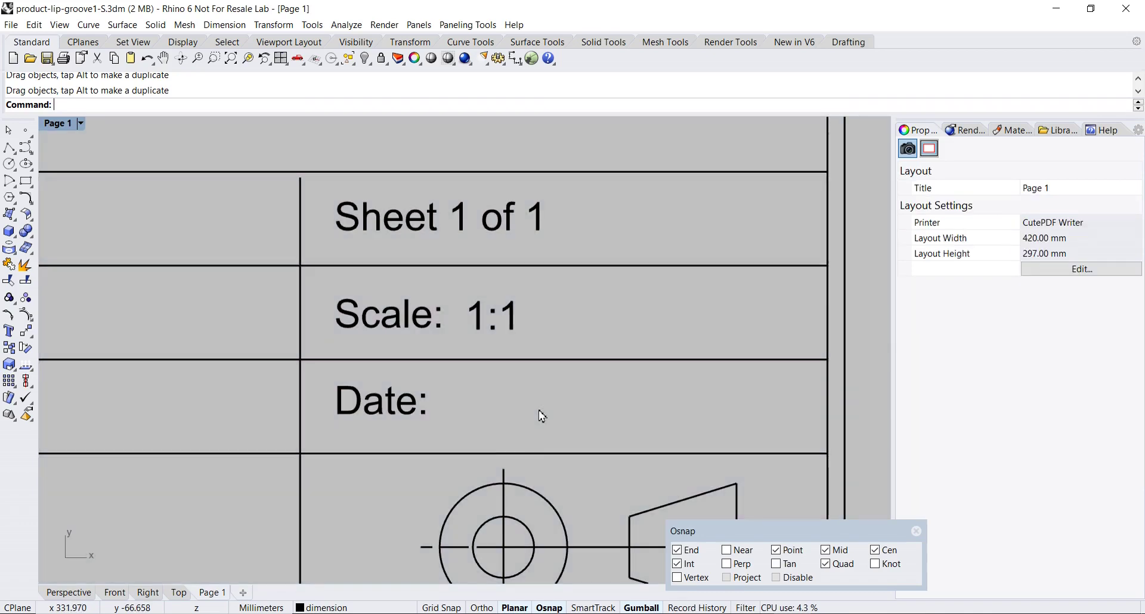
{"action": "scroll", "coordinate": [540, 412], "scroll_direction": "down", "scroll_amount": 4}
{"action": "scroll", "coordinate": [626, 420], "scroll_direction": "down", "scroll_amount": 5}
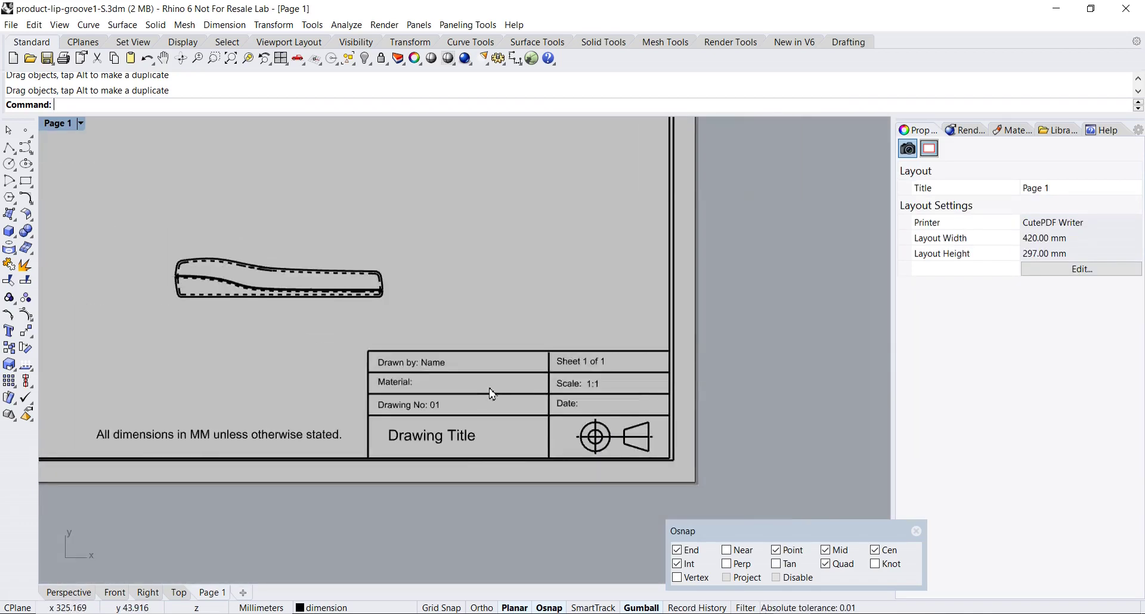
{"action": "scroll", "coordinate": [572, 402], "scroll_direction": "down", "scroll_amount": 4}
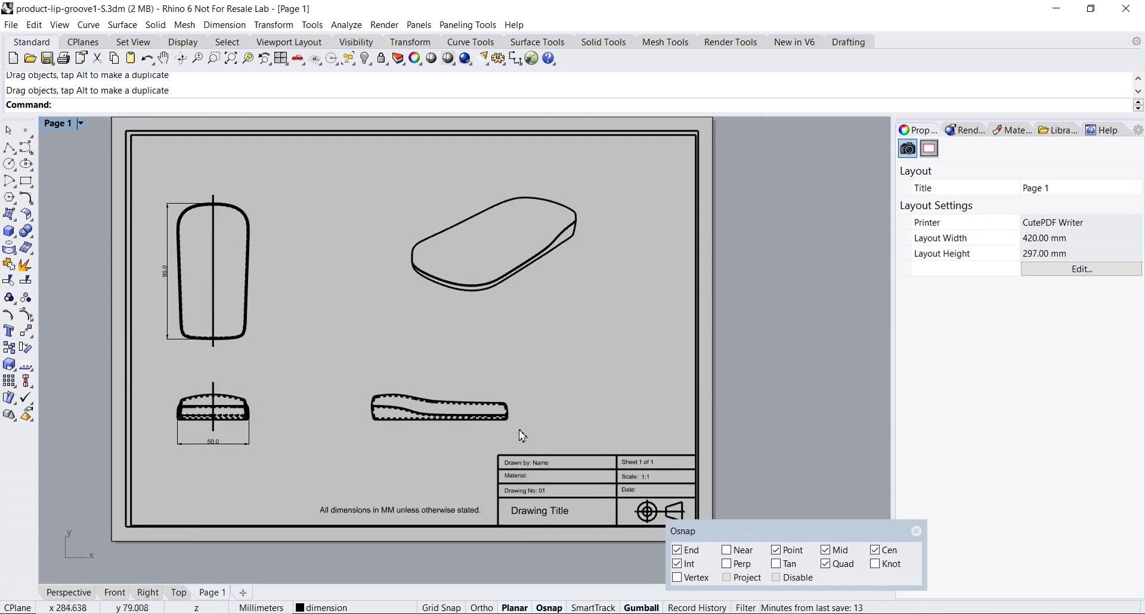
{"action": "scroll", "coordinate": [479, 402], "scroll_direction": "up", "scroll_amount": 3}
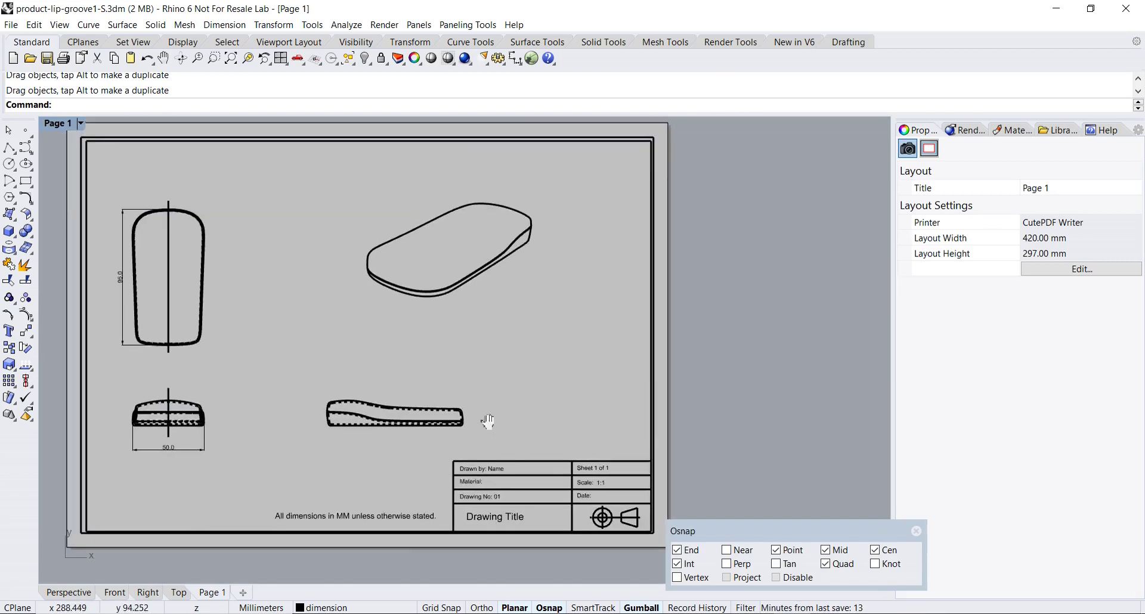
{"action": "left_click_drag", "start_coordinate": [716, 530], "coordinate": [747, 505]}
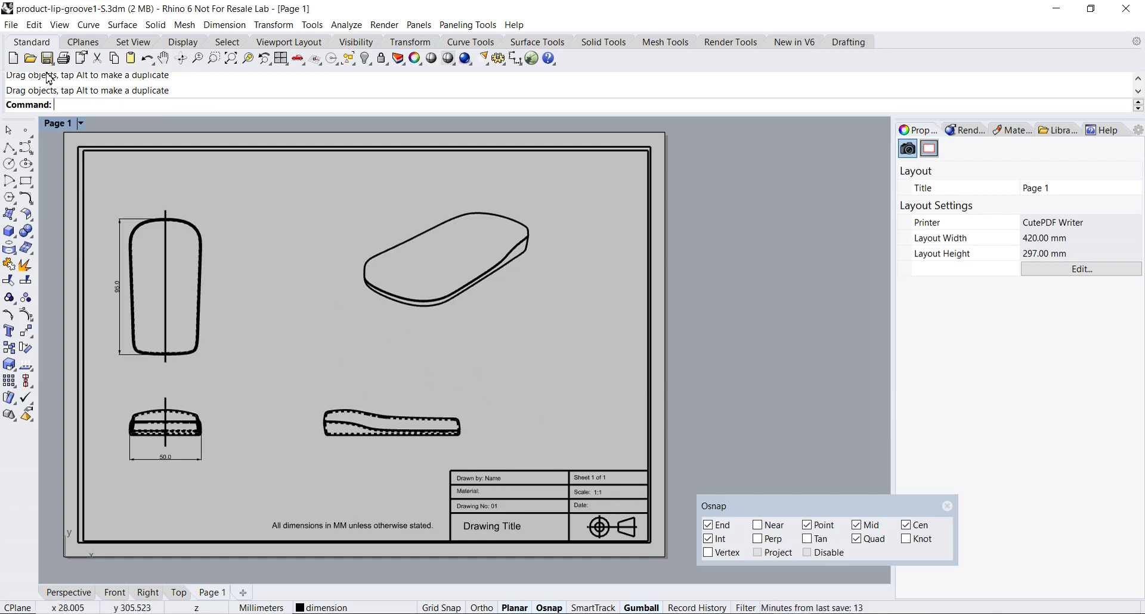
{"action": "left_click", "coordinate": [12, 25]}
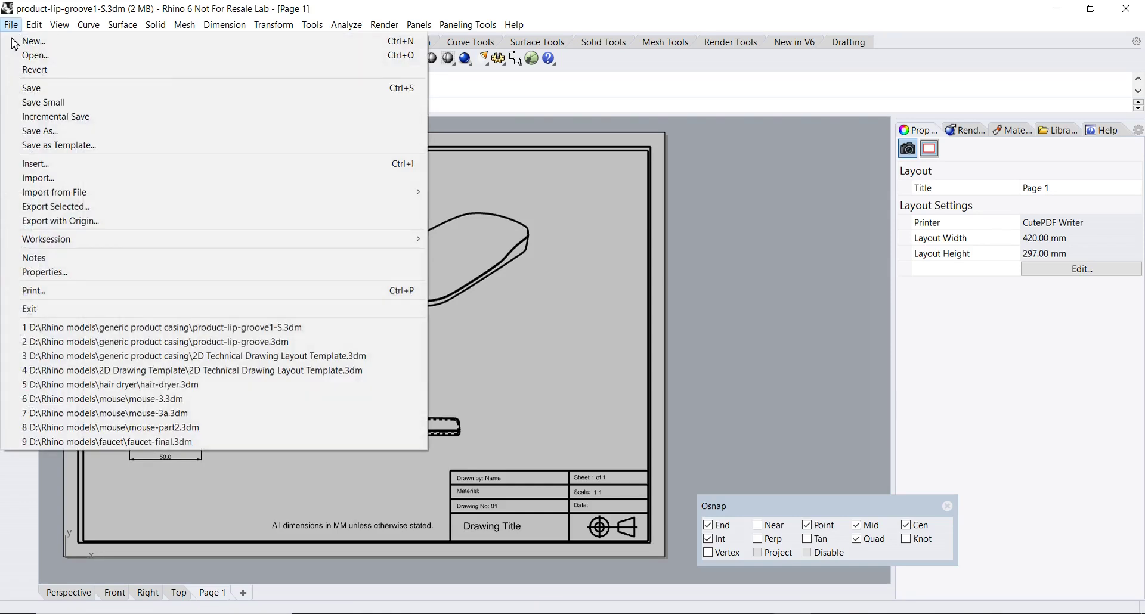
{"action": "left_click", "coordinate": [35, 292]}
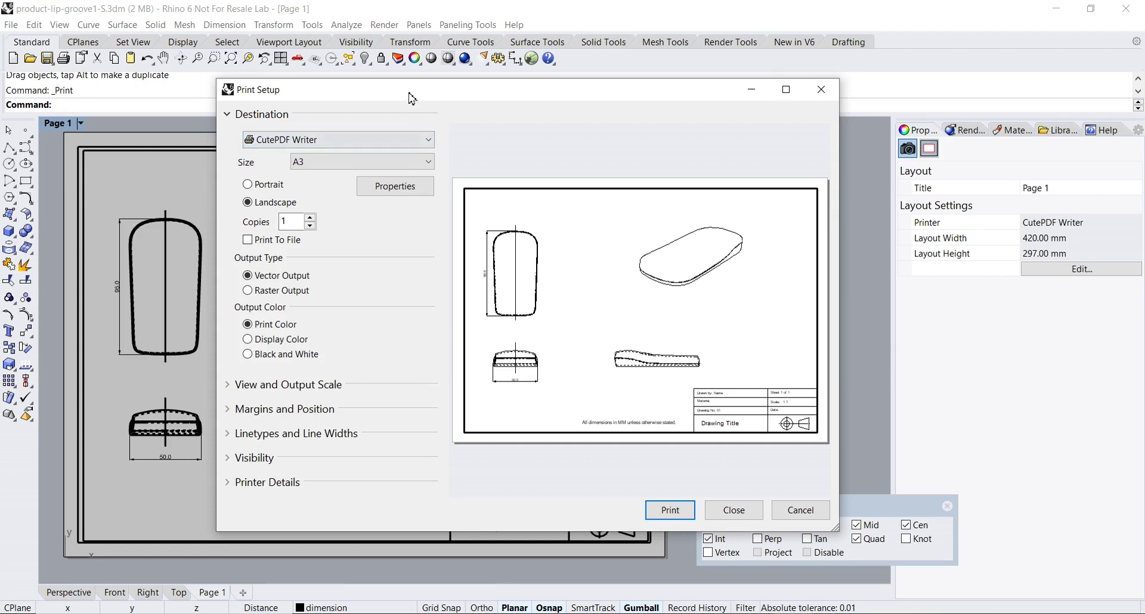
{"action": "left_click_drag", "start_coordinate": [408, 94], "coordinate": [385, 93]}
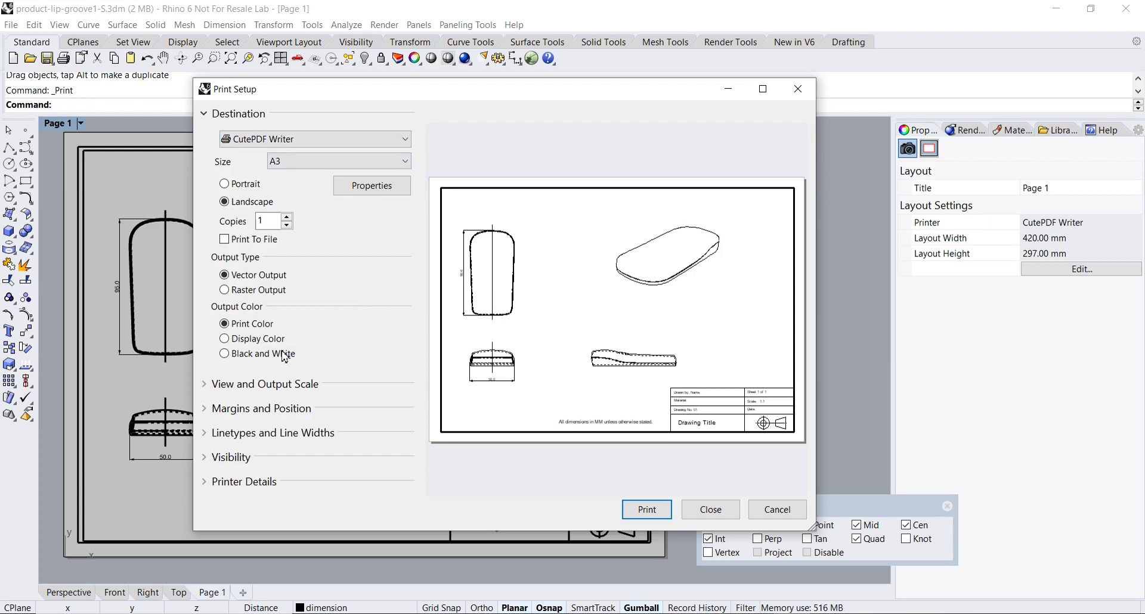
{"action": "left_click", "coordinate": [210, 389]}
{"action": "scroll", "coordinate": [369, 354], "scroll_direction": "down", "scroll_amount": 1}
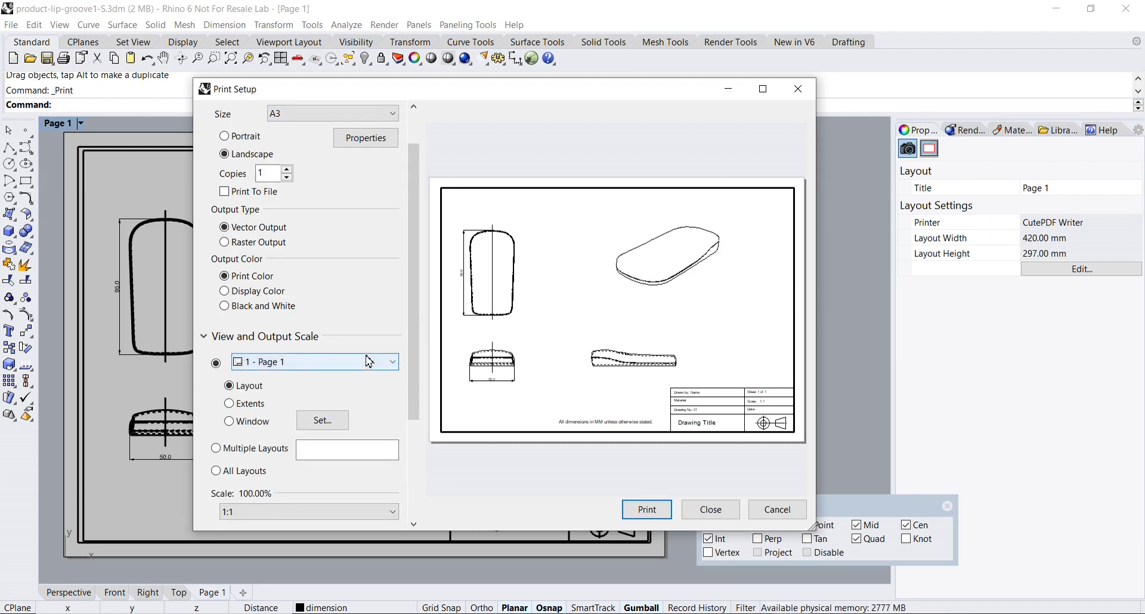
{"action": "left_click_drag", "start_coordinate": [412, 375], "coordinate": [412, 475]}
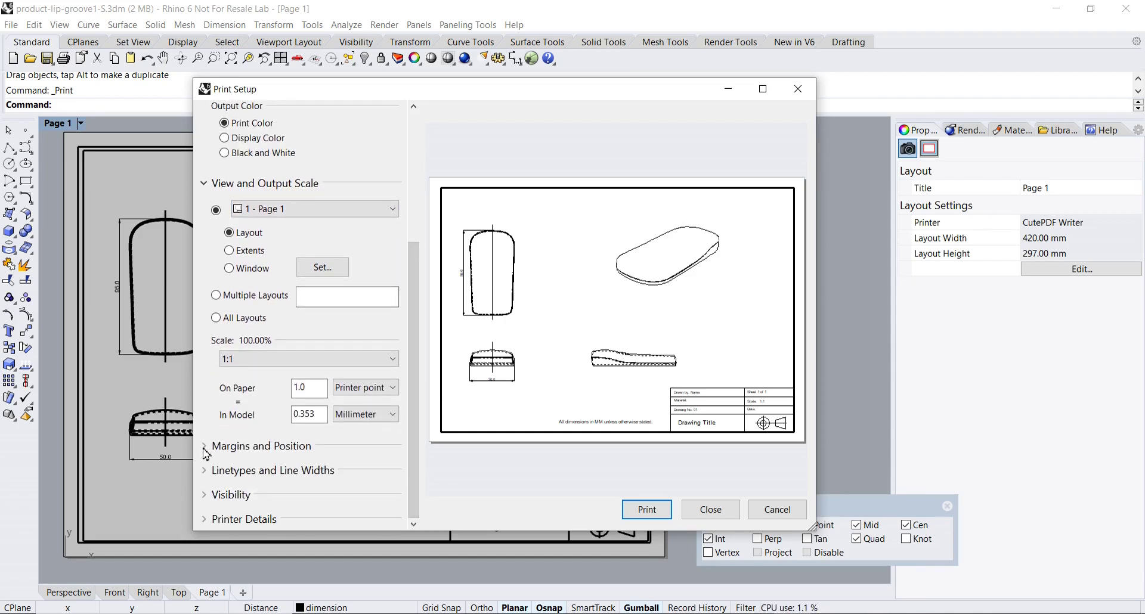
{"action": "left_click", "coordinate": [214, 475]}
{"action": "left_click_drag", "start_coordinate": [417, 296], "coordinate": [416, 387]}
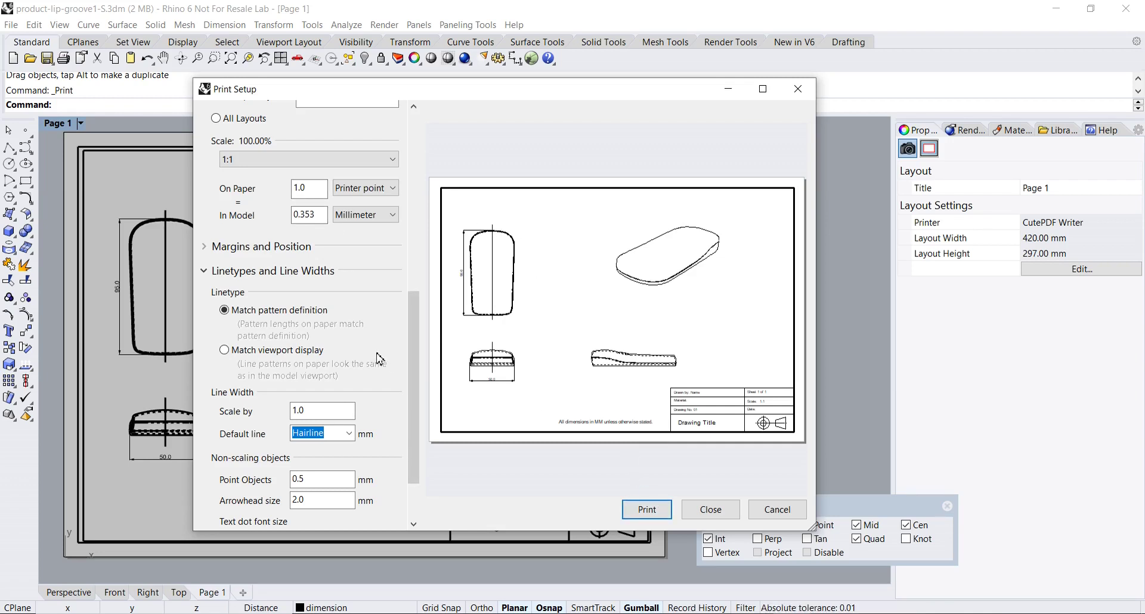
{"action": "left_click_drag", "start_coordinate": [412, 297], "coordinate": [410, 179]}
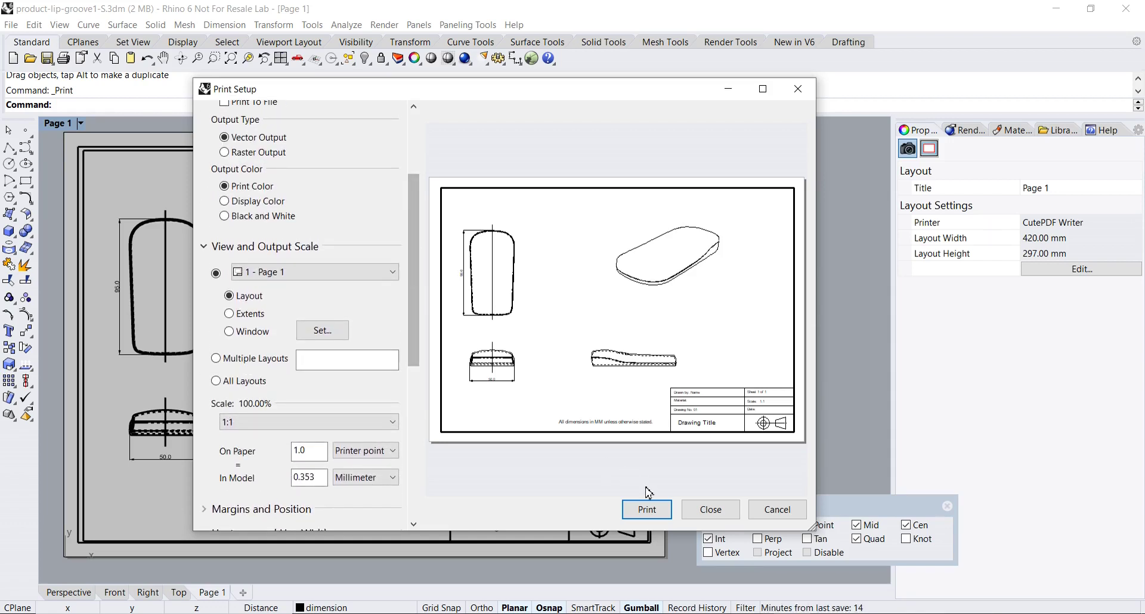
{"action": "left_click_drag", "start_coordinate": [412, 286], "coordinate": [410, 243]}
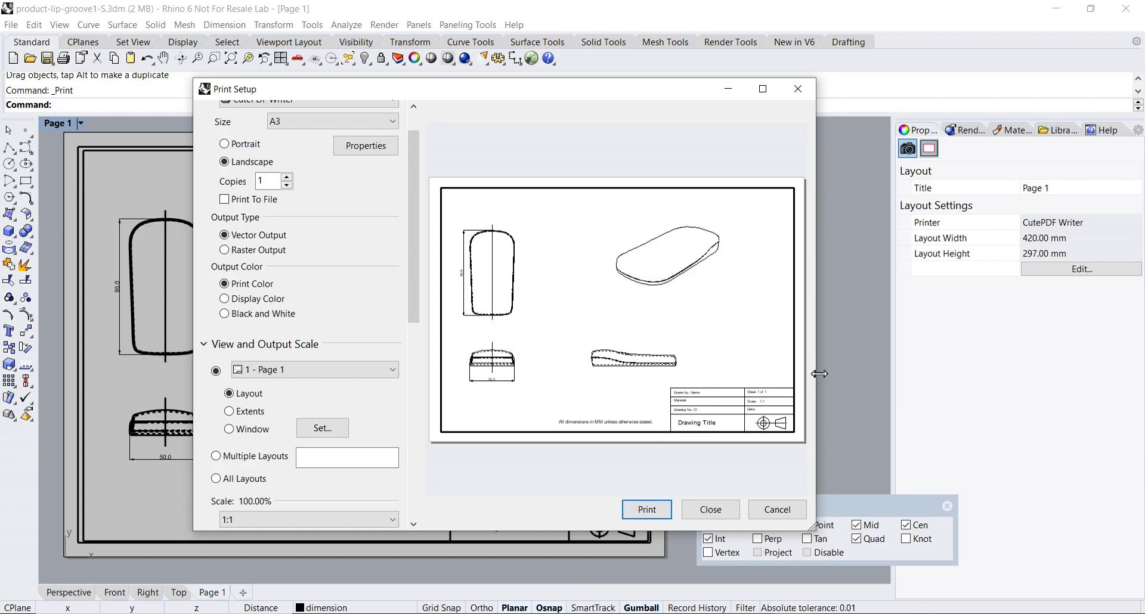
{"action": "left_click", "coordinate": [797, 89]}
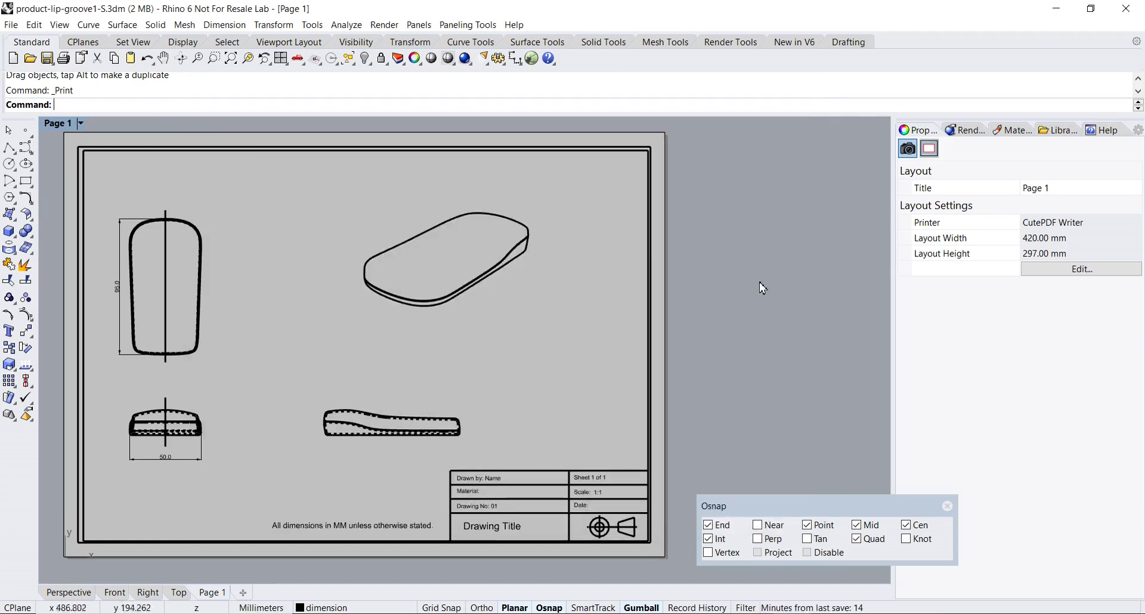